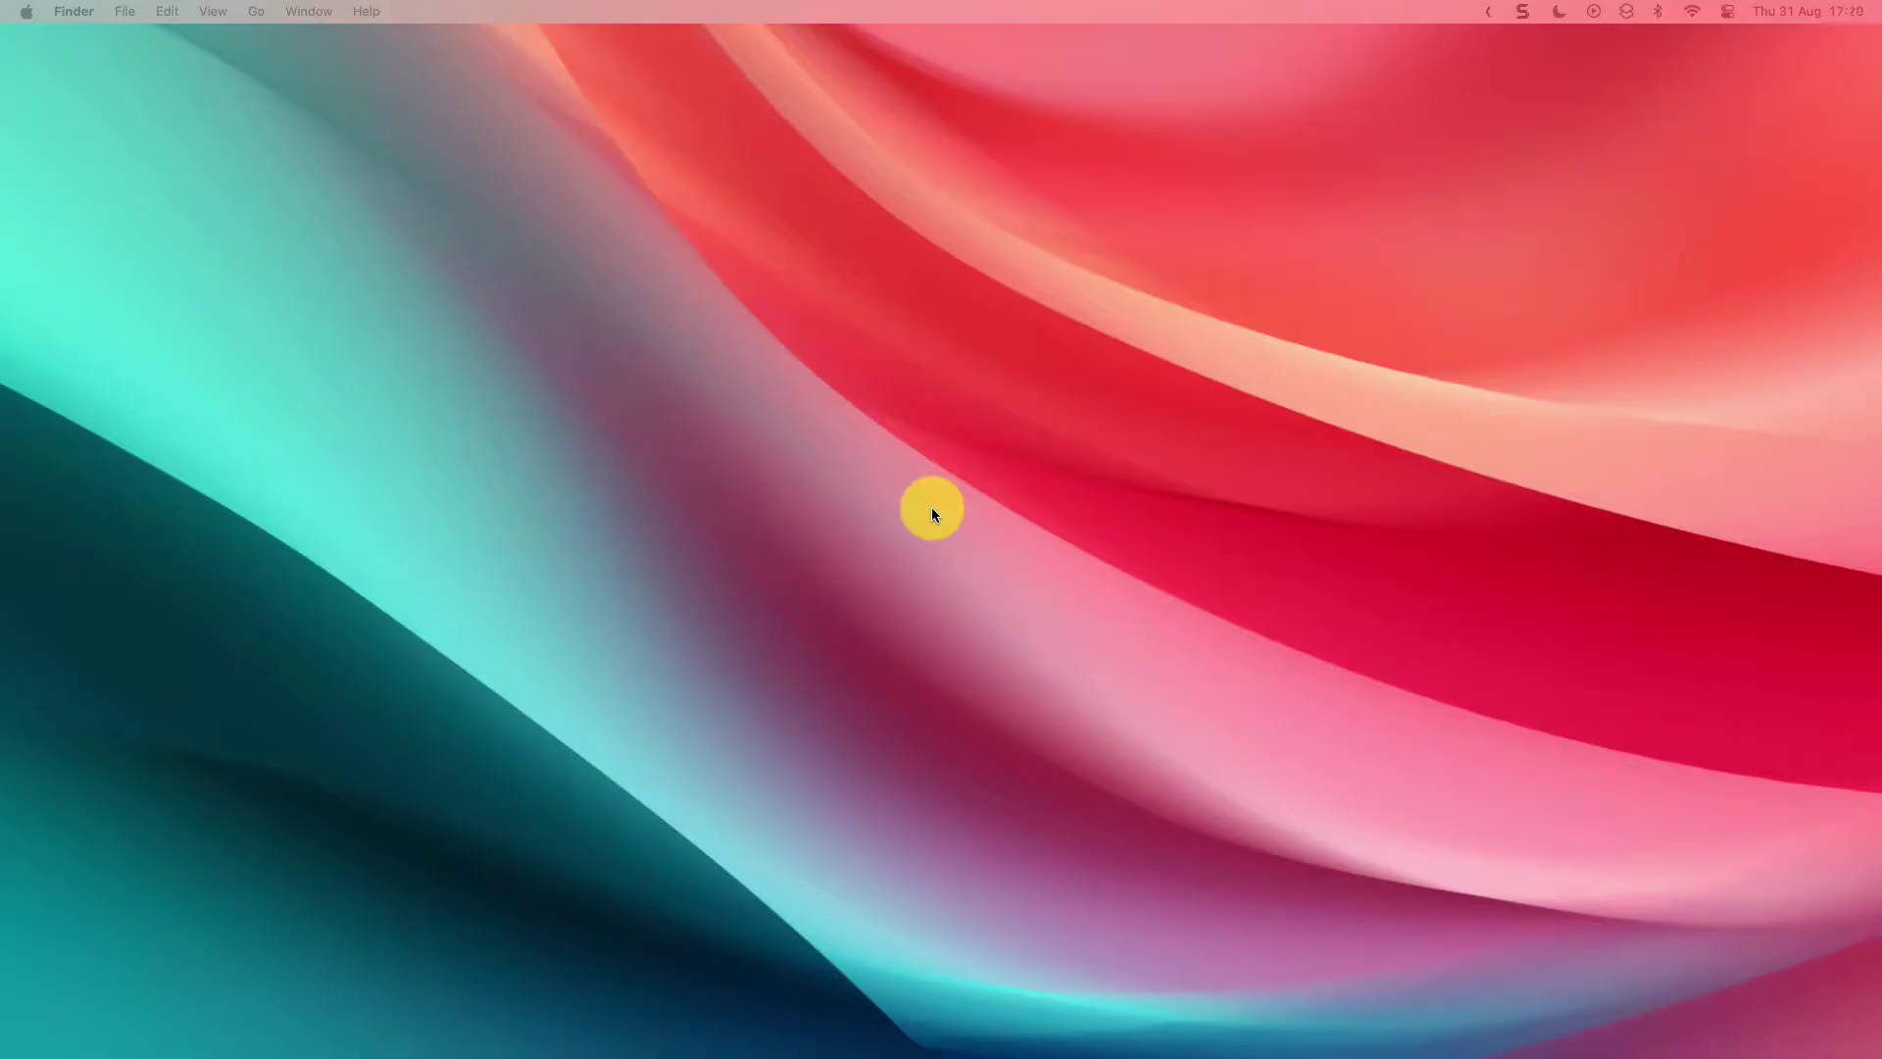
- Switch spaces to show the Excel 'Days Between Dates' workbook
key(ctrl+Right)
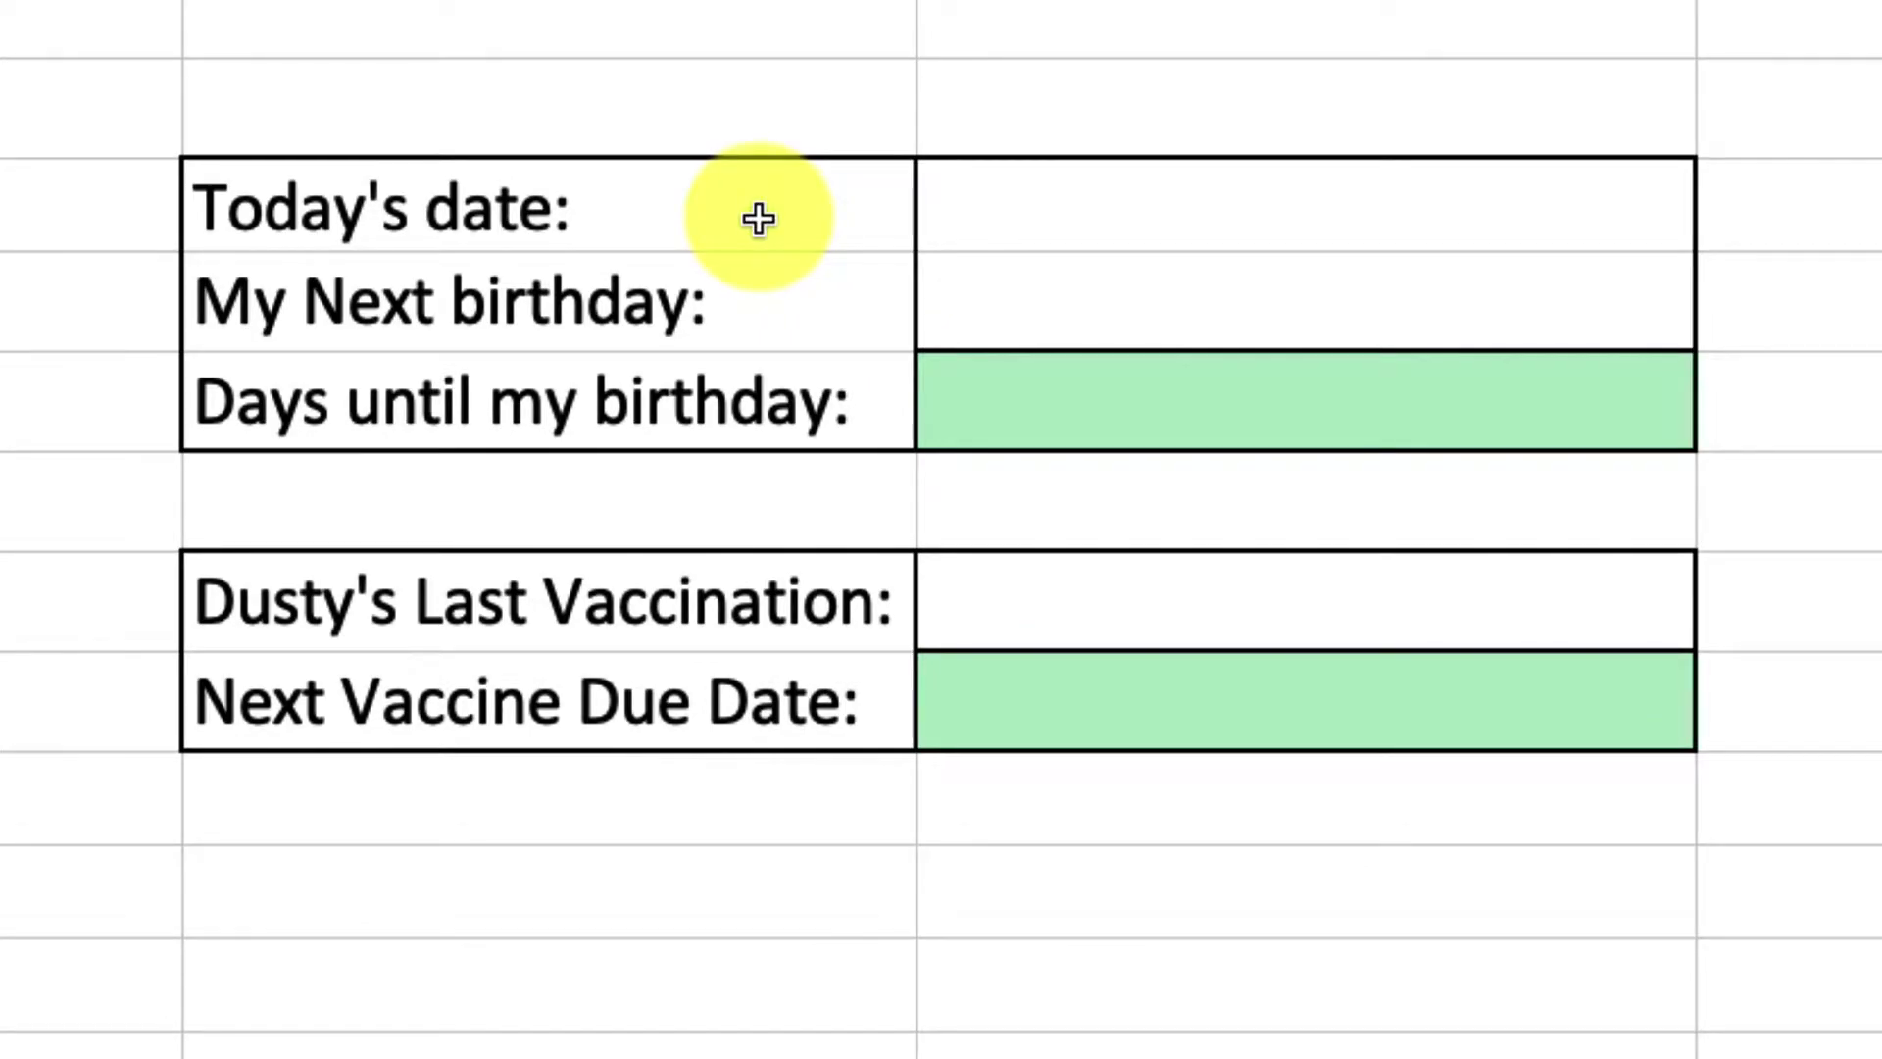
click(759, 218)
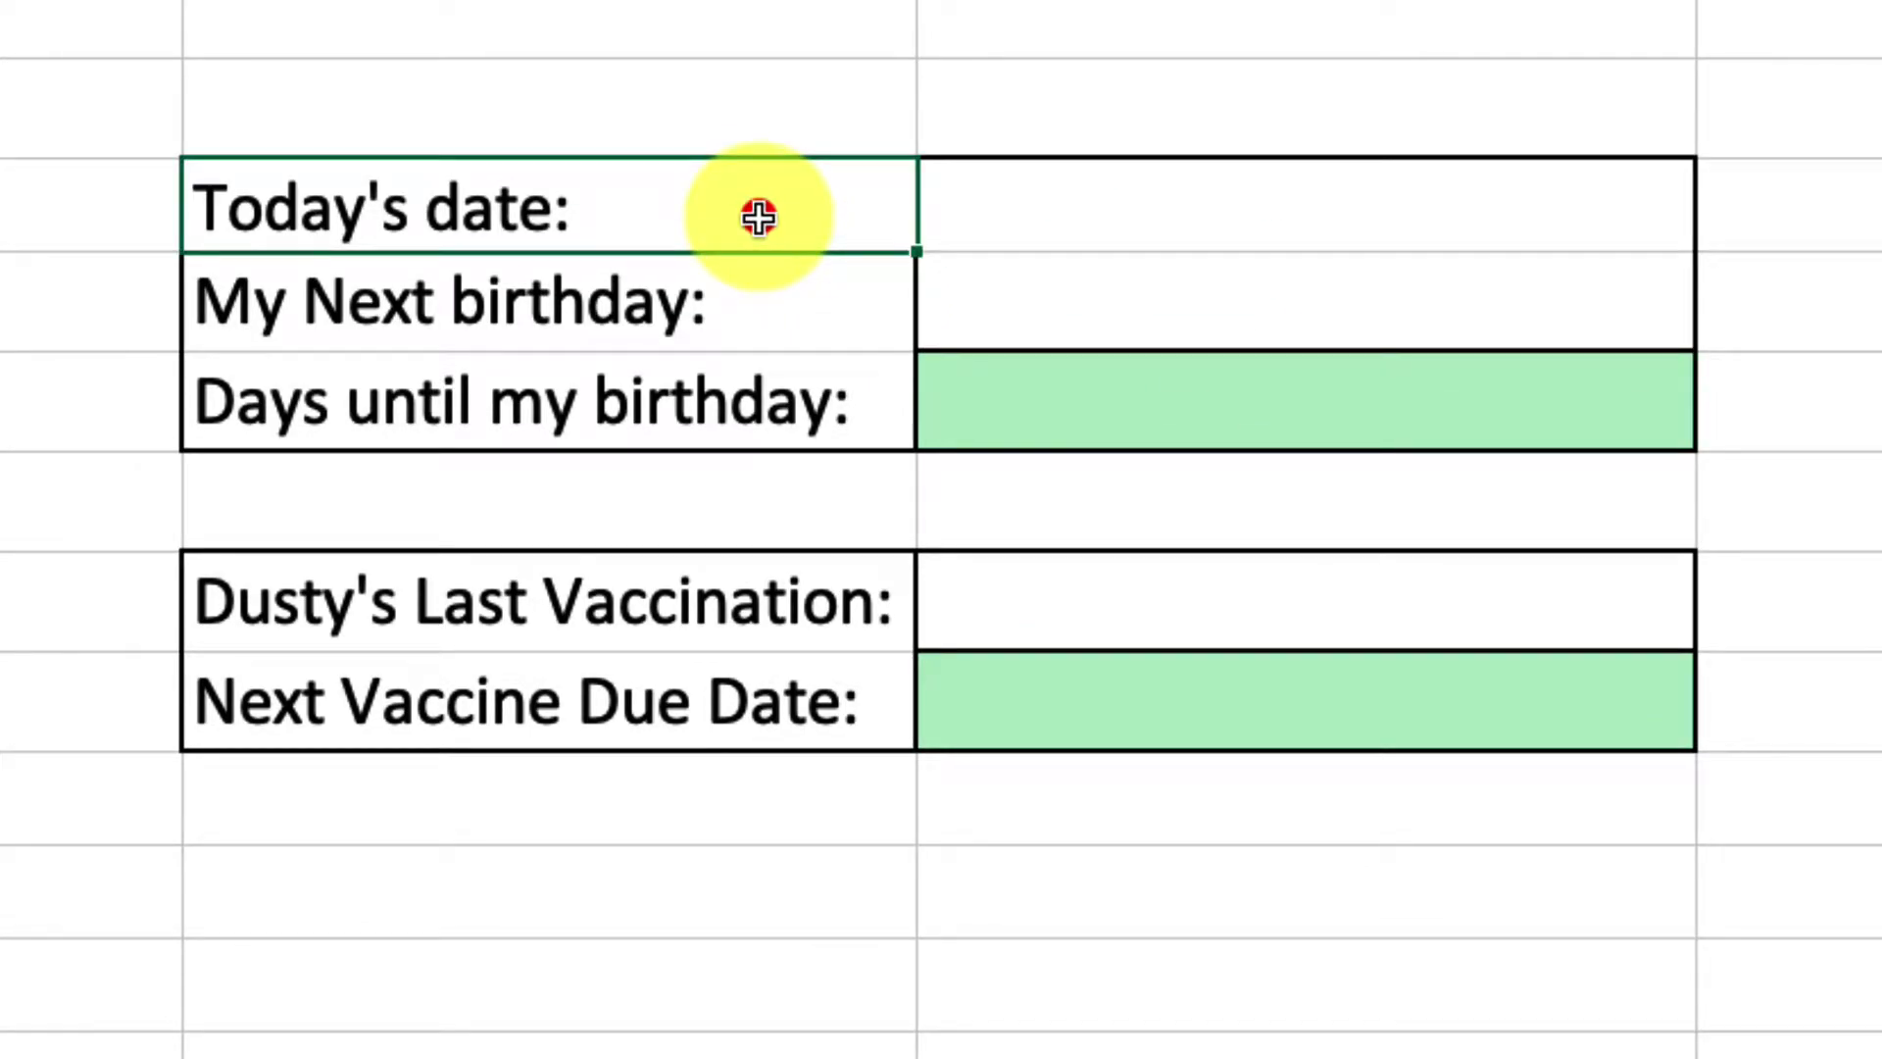
click(792, 318)
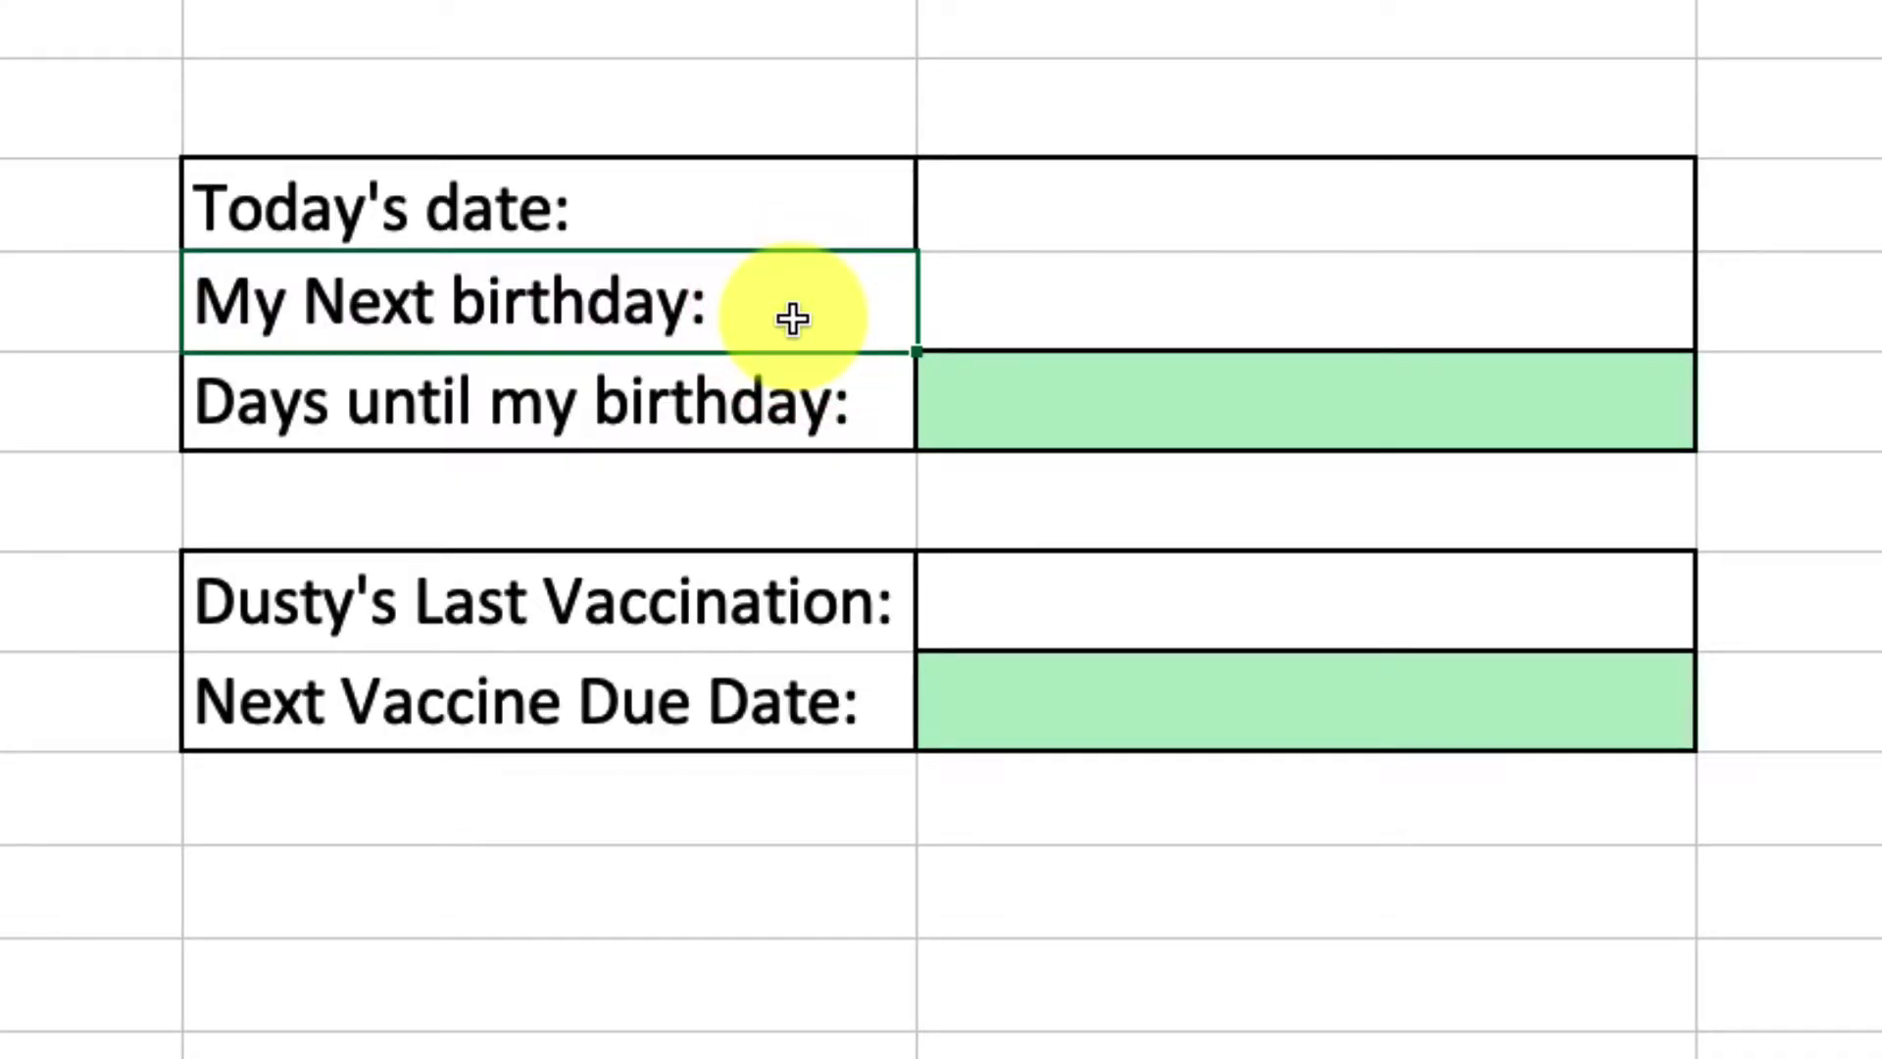
click(1615, 214)
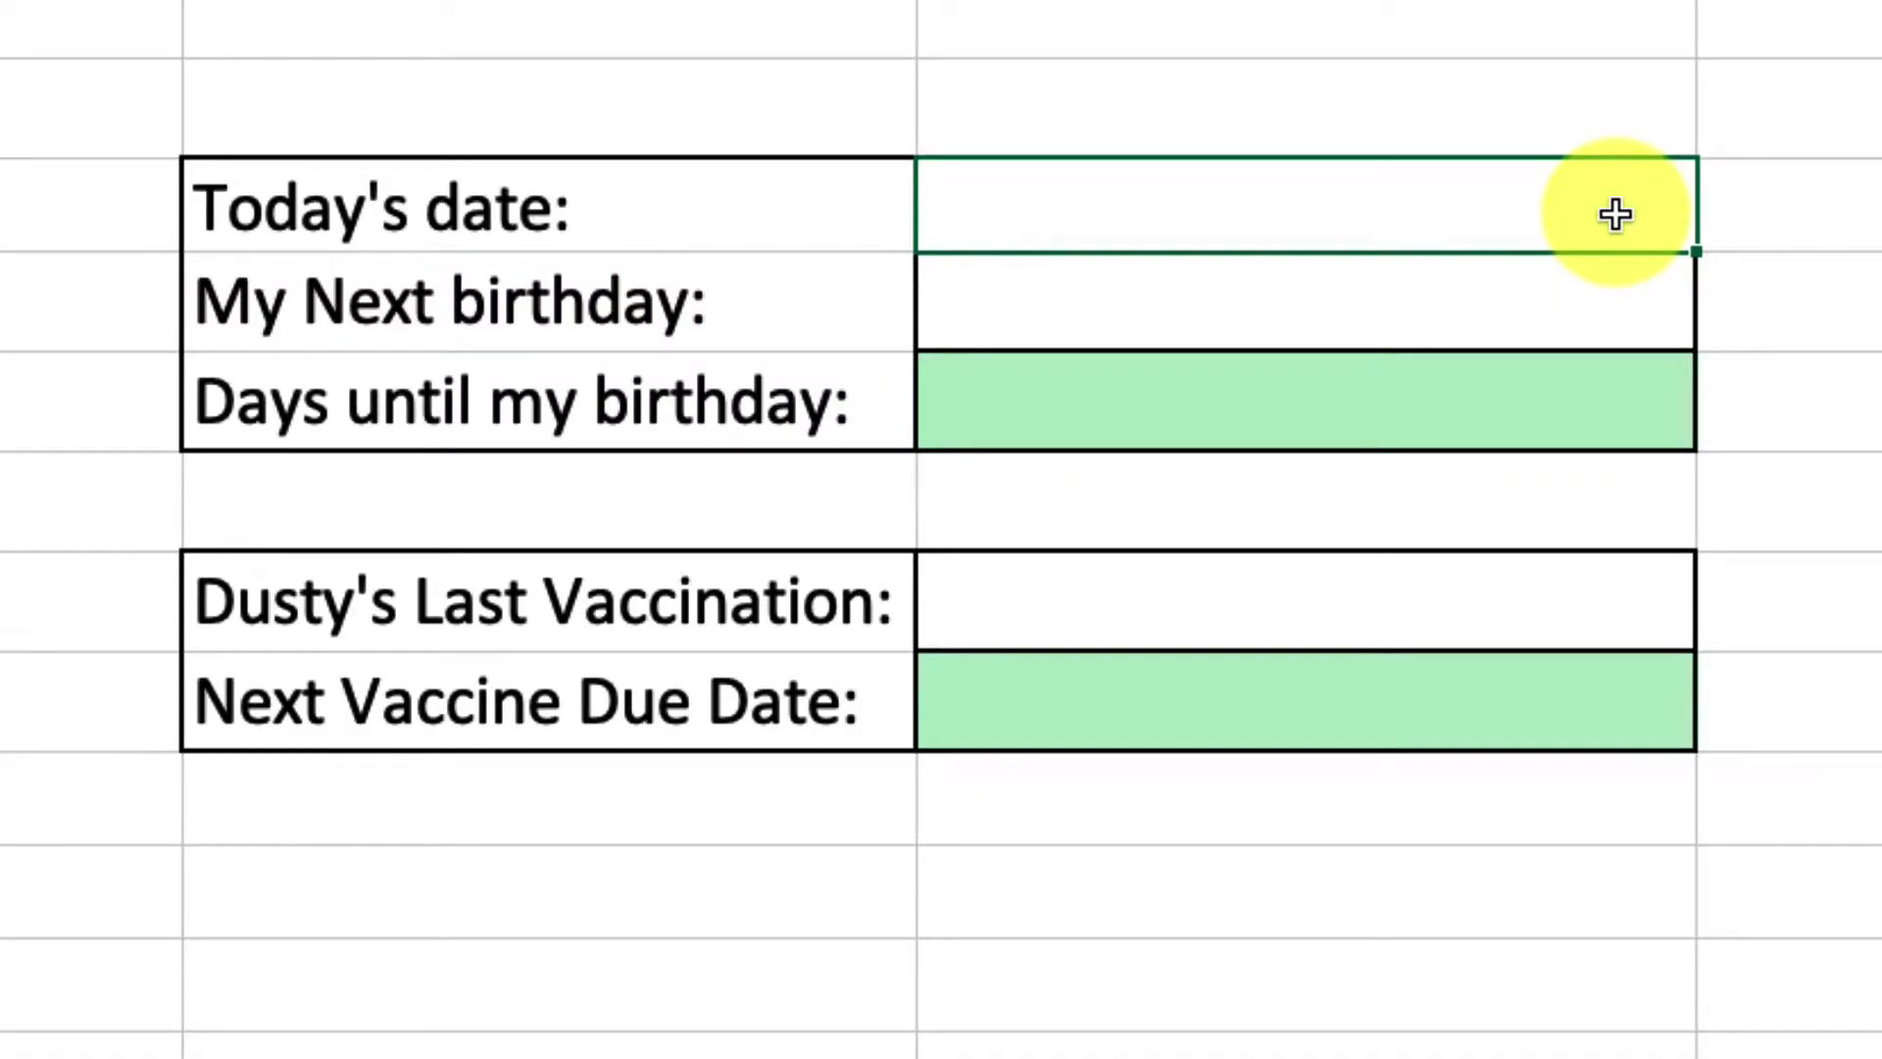
text(31/08/20)
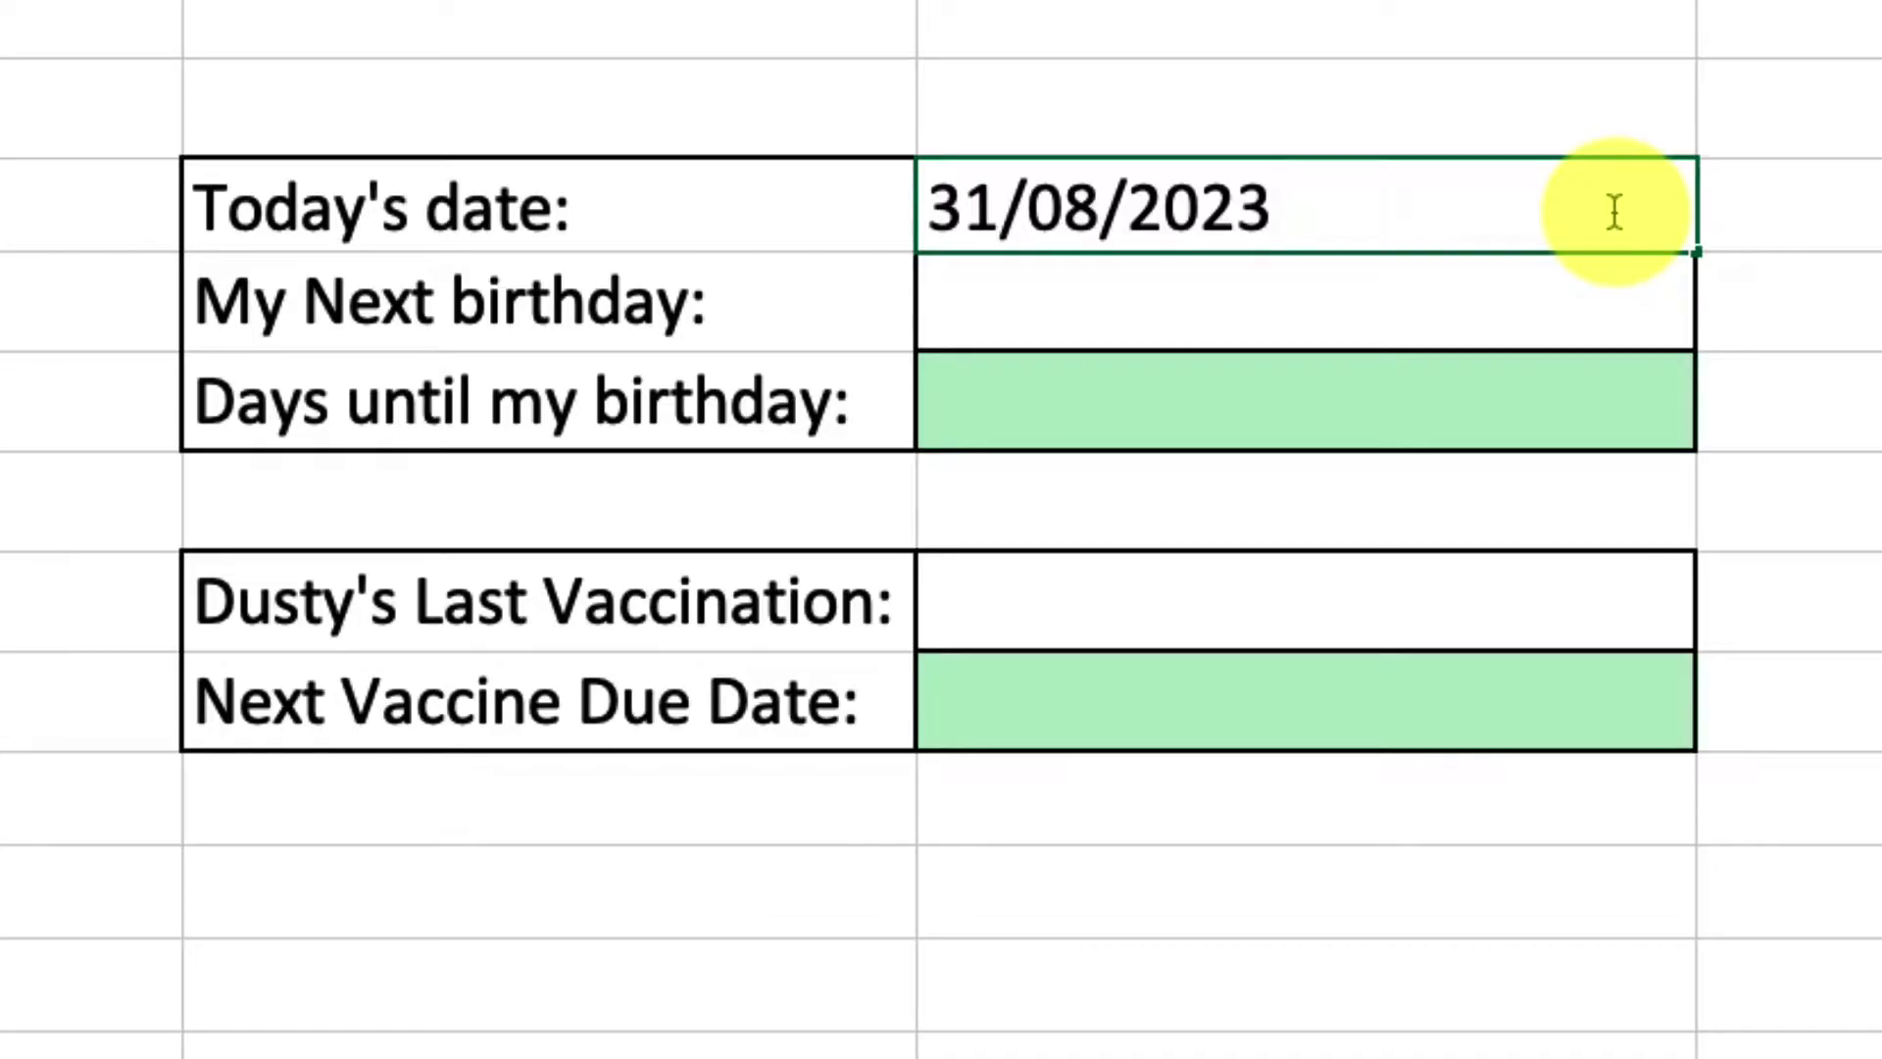
text(23)
key(Return)
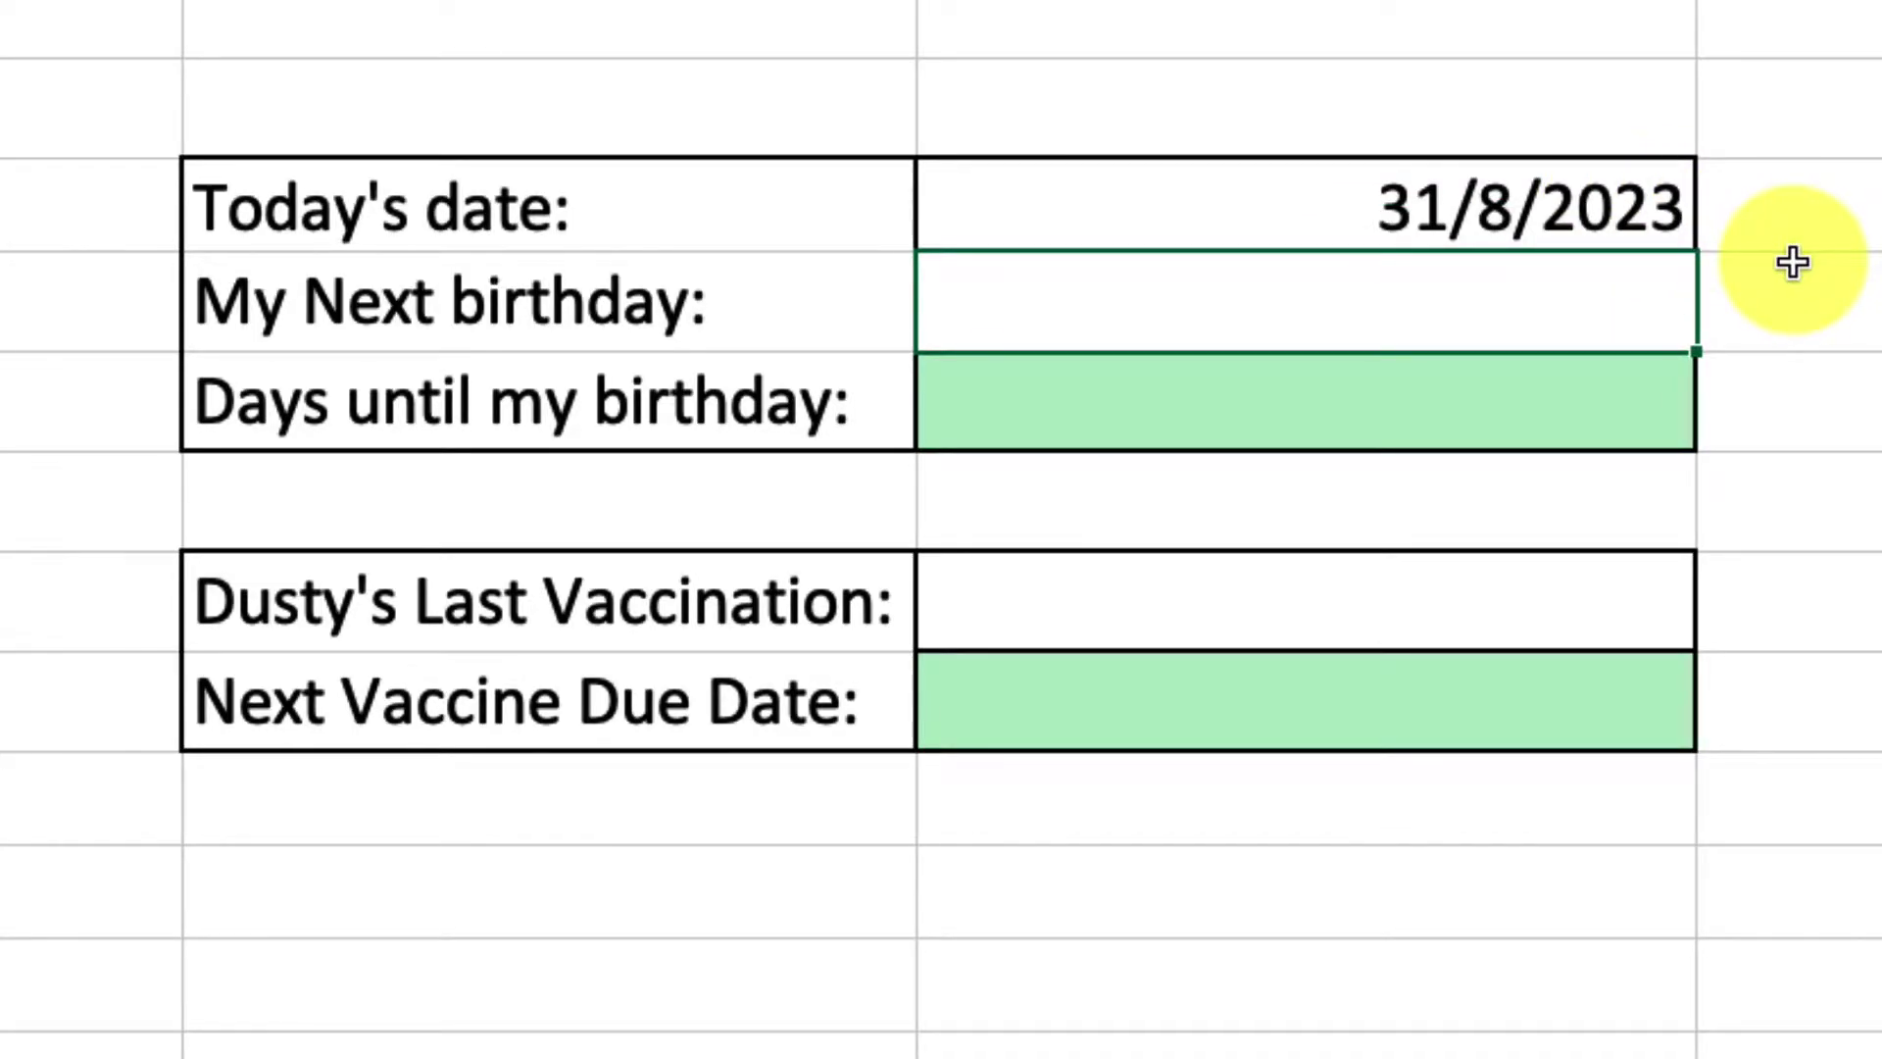
click(1607, 201)
key(Delete)
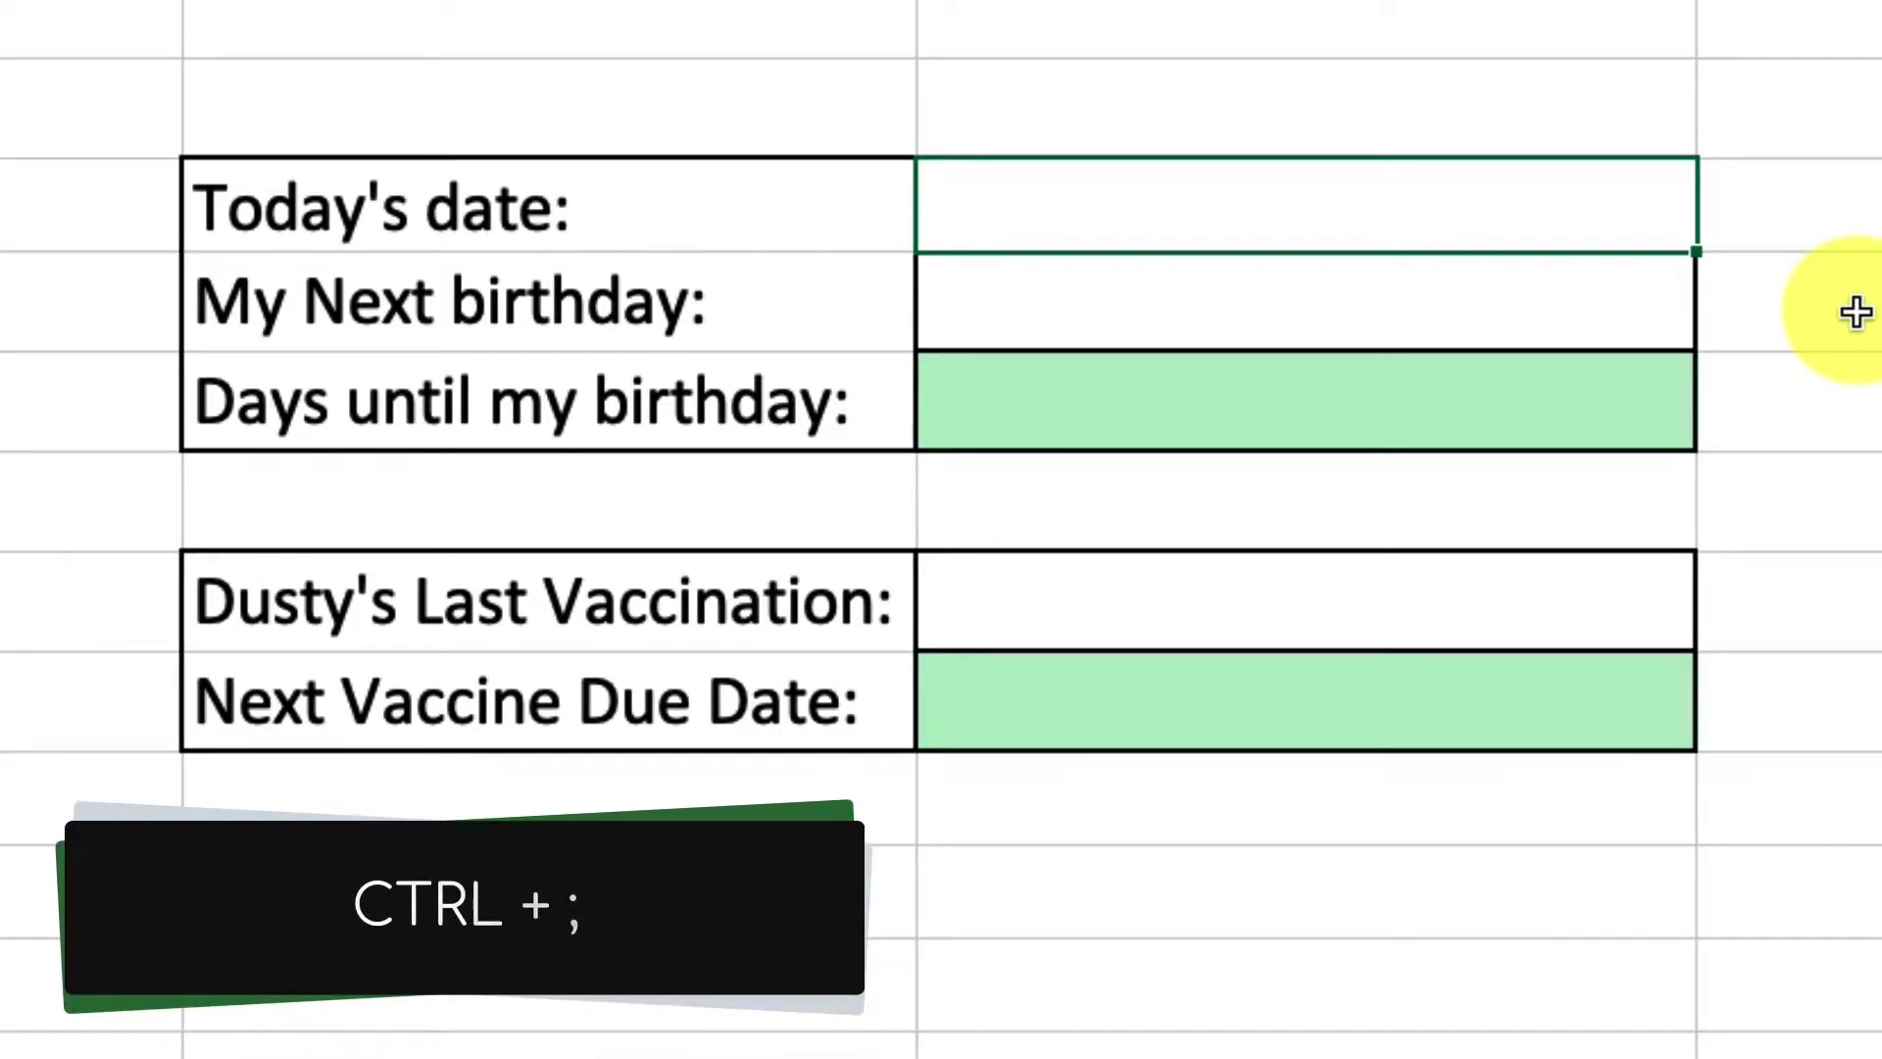
key(ctrl+semicolon)
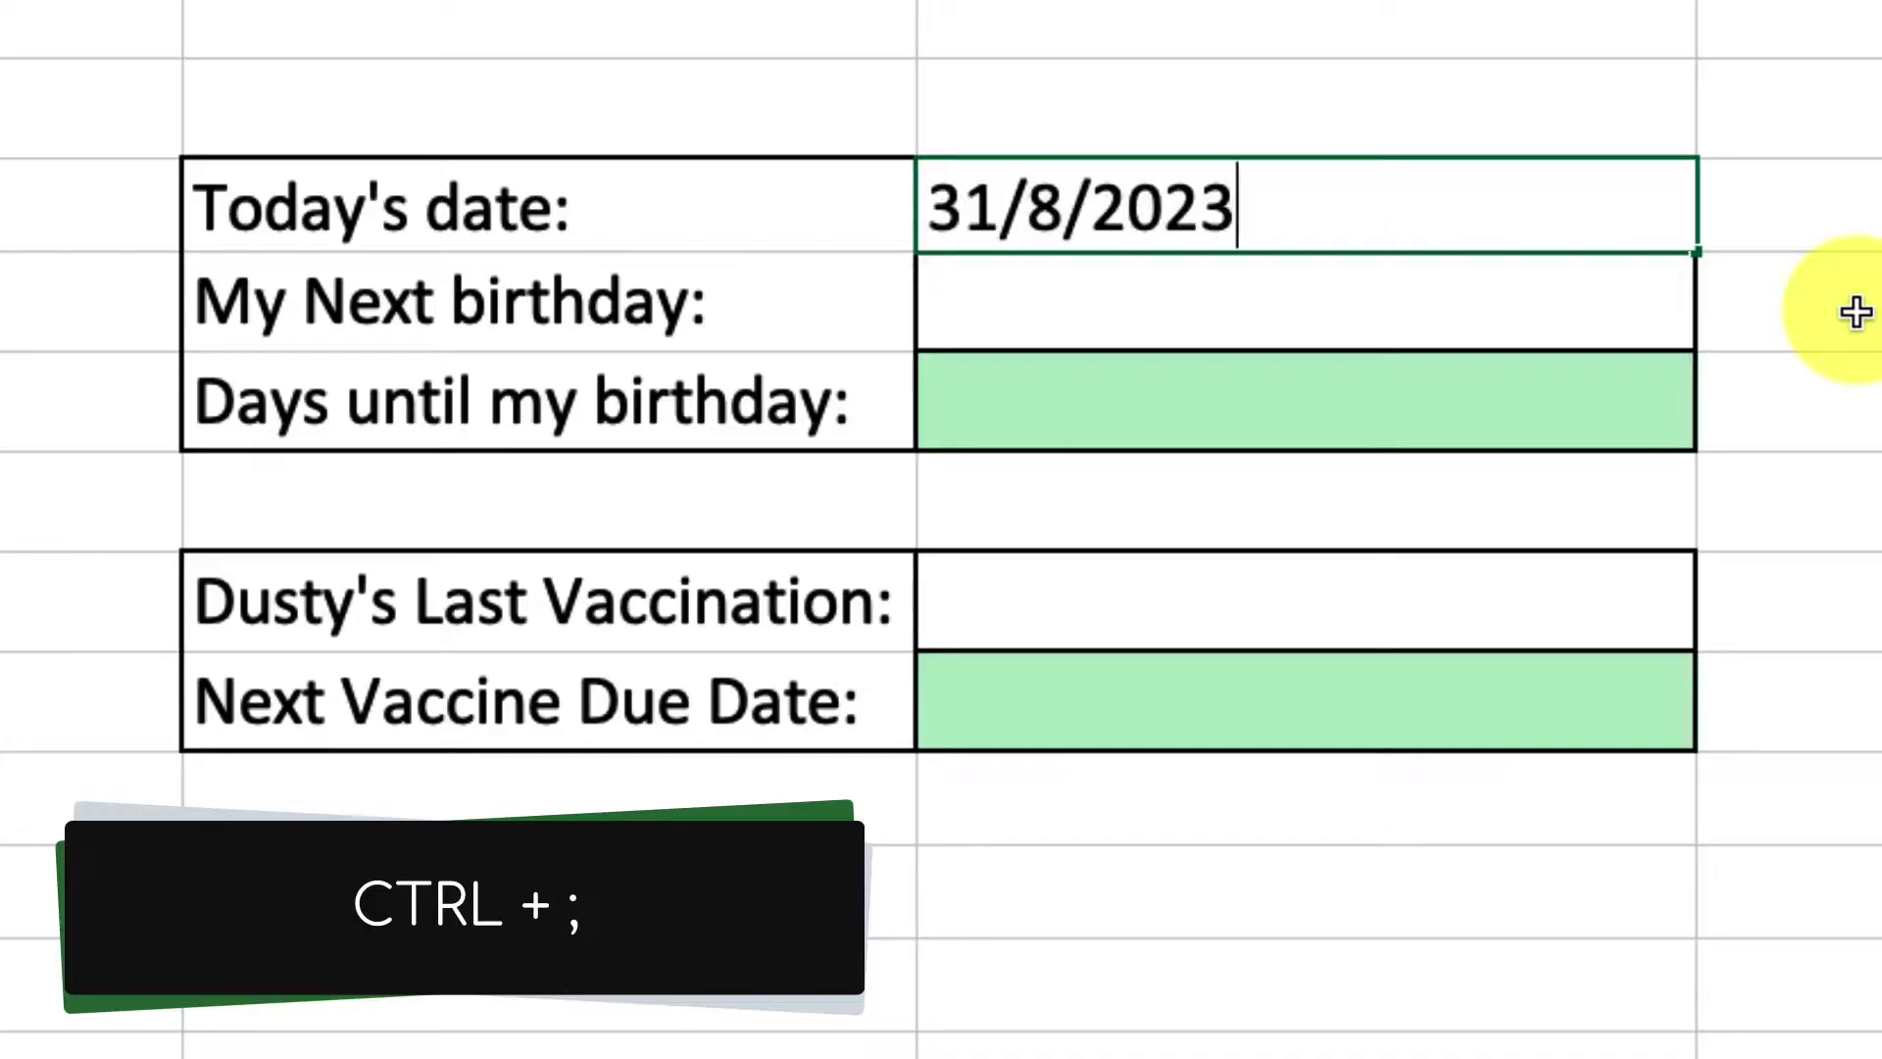
key(Return)
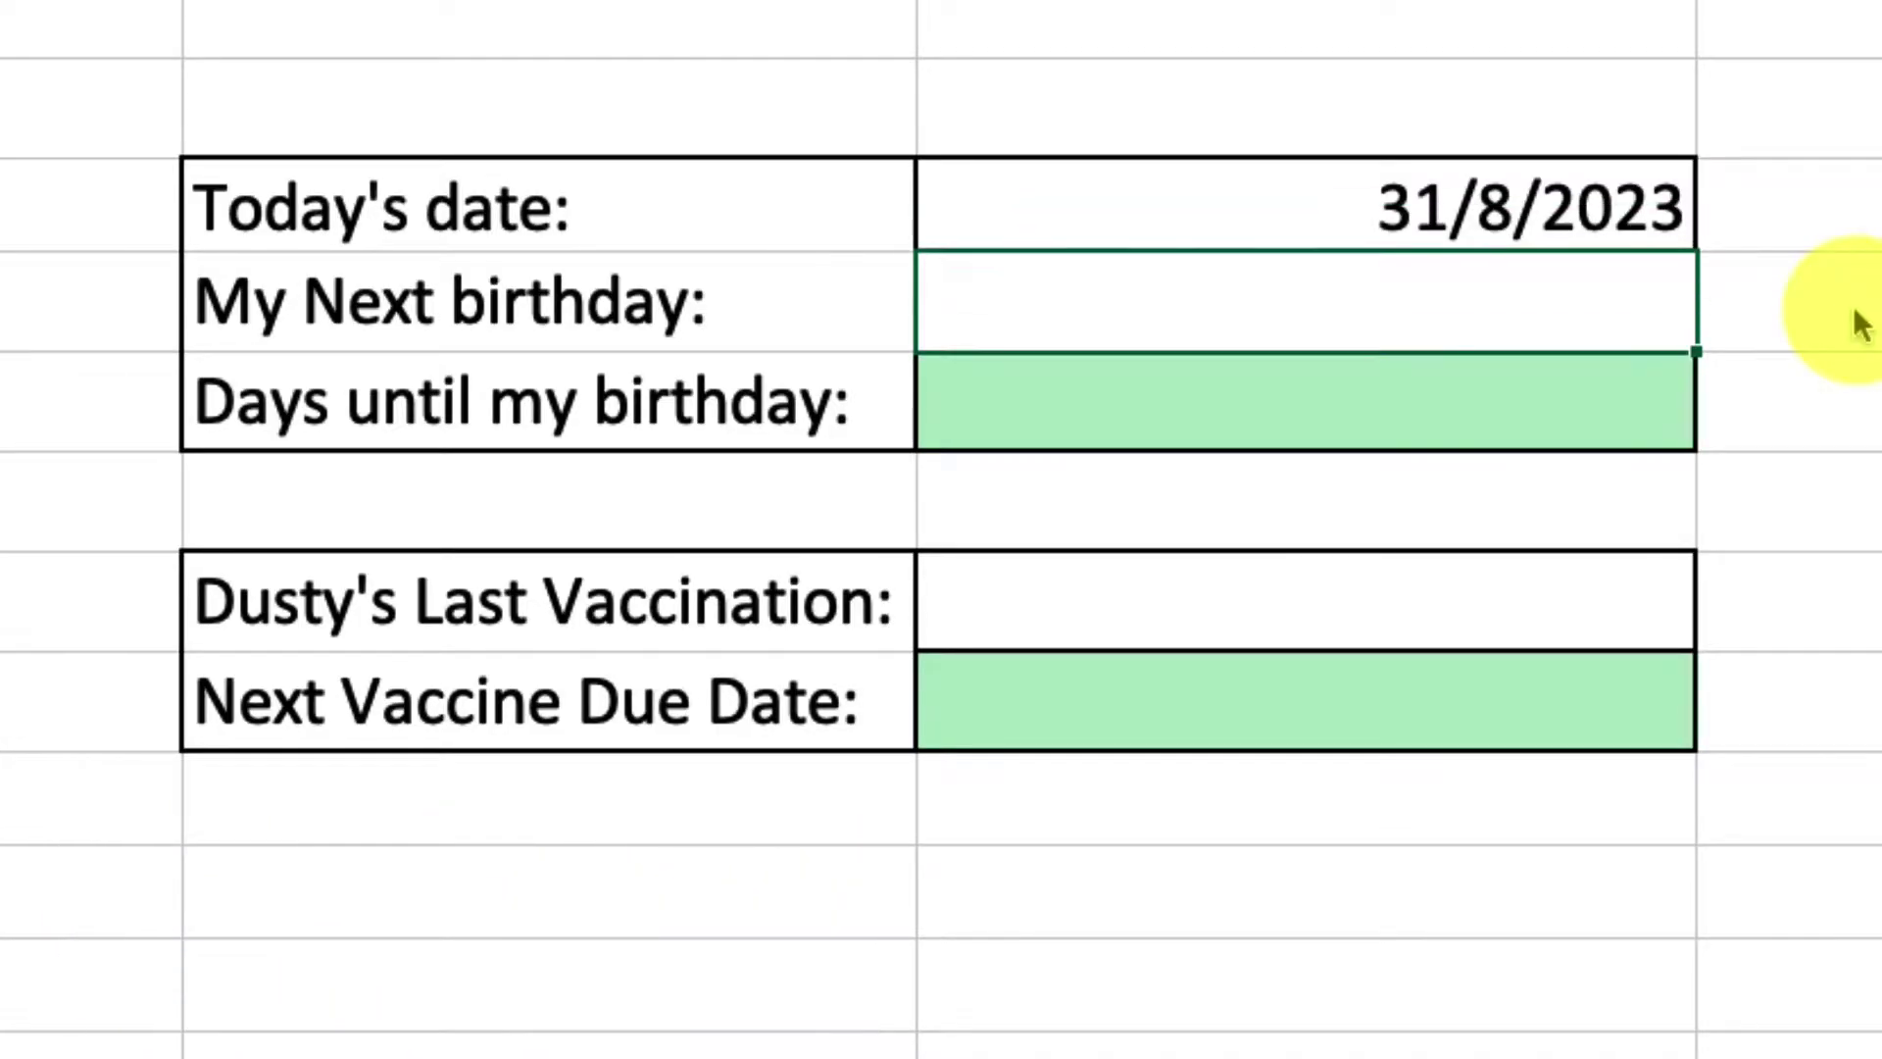
click(1618, 201)
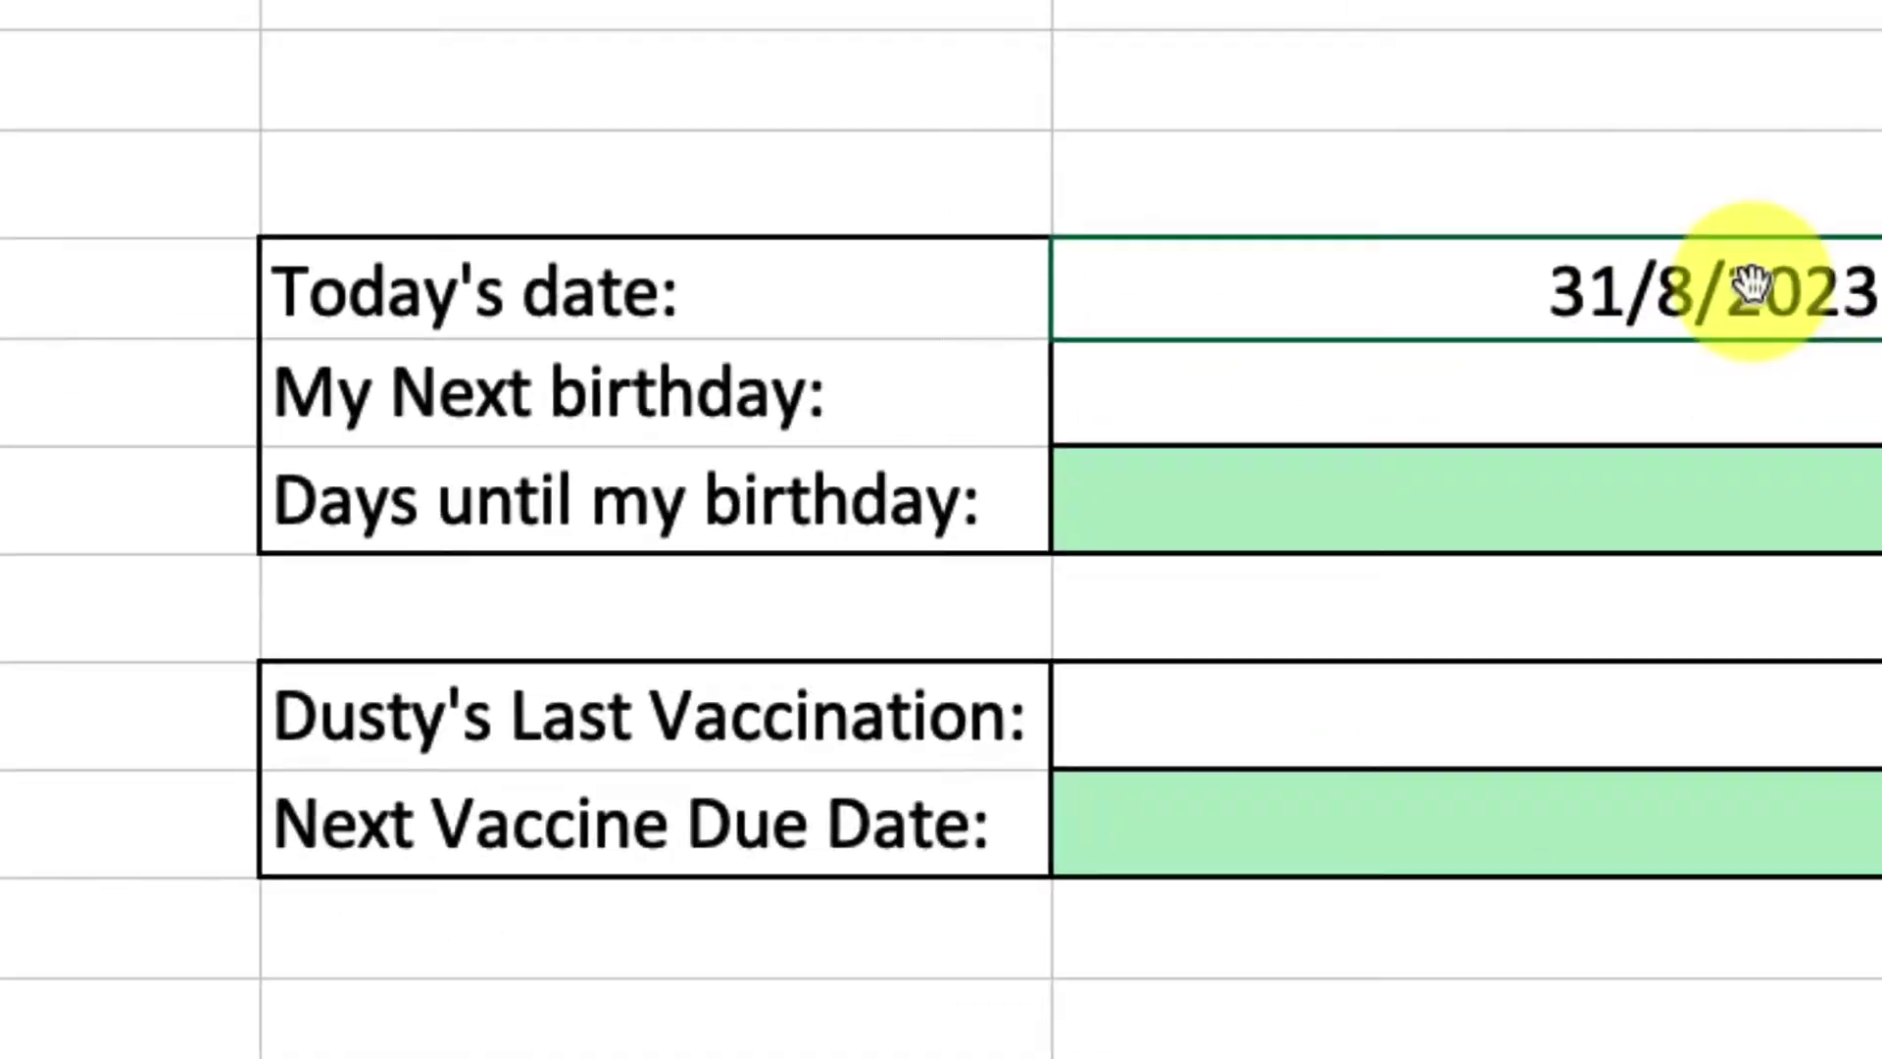
click(1562, 196)
key(Delete)
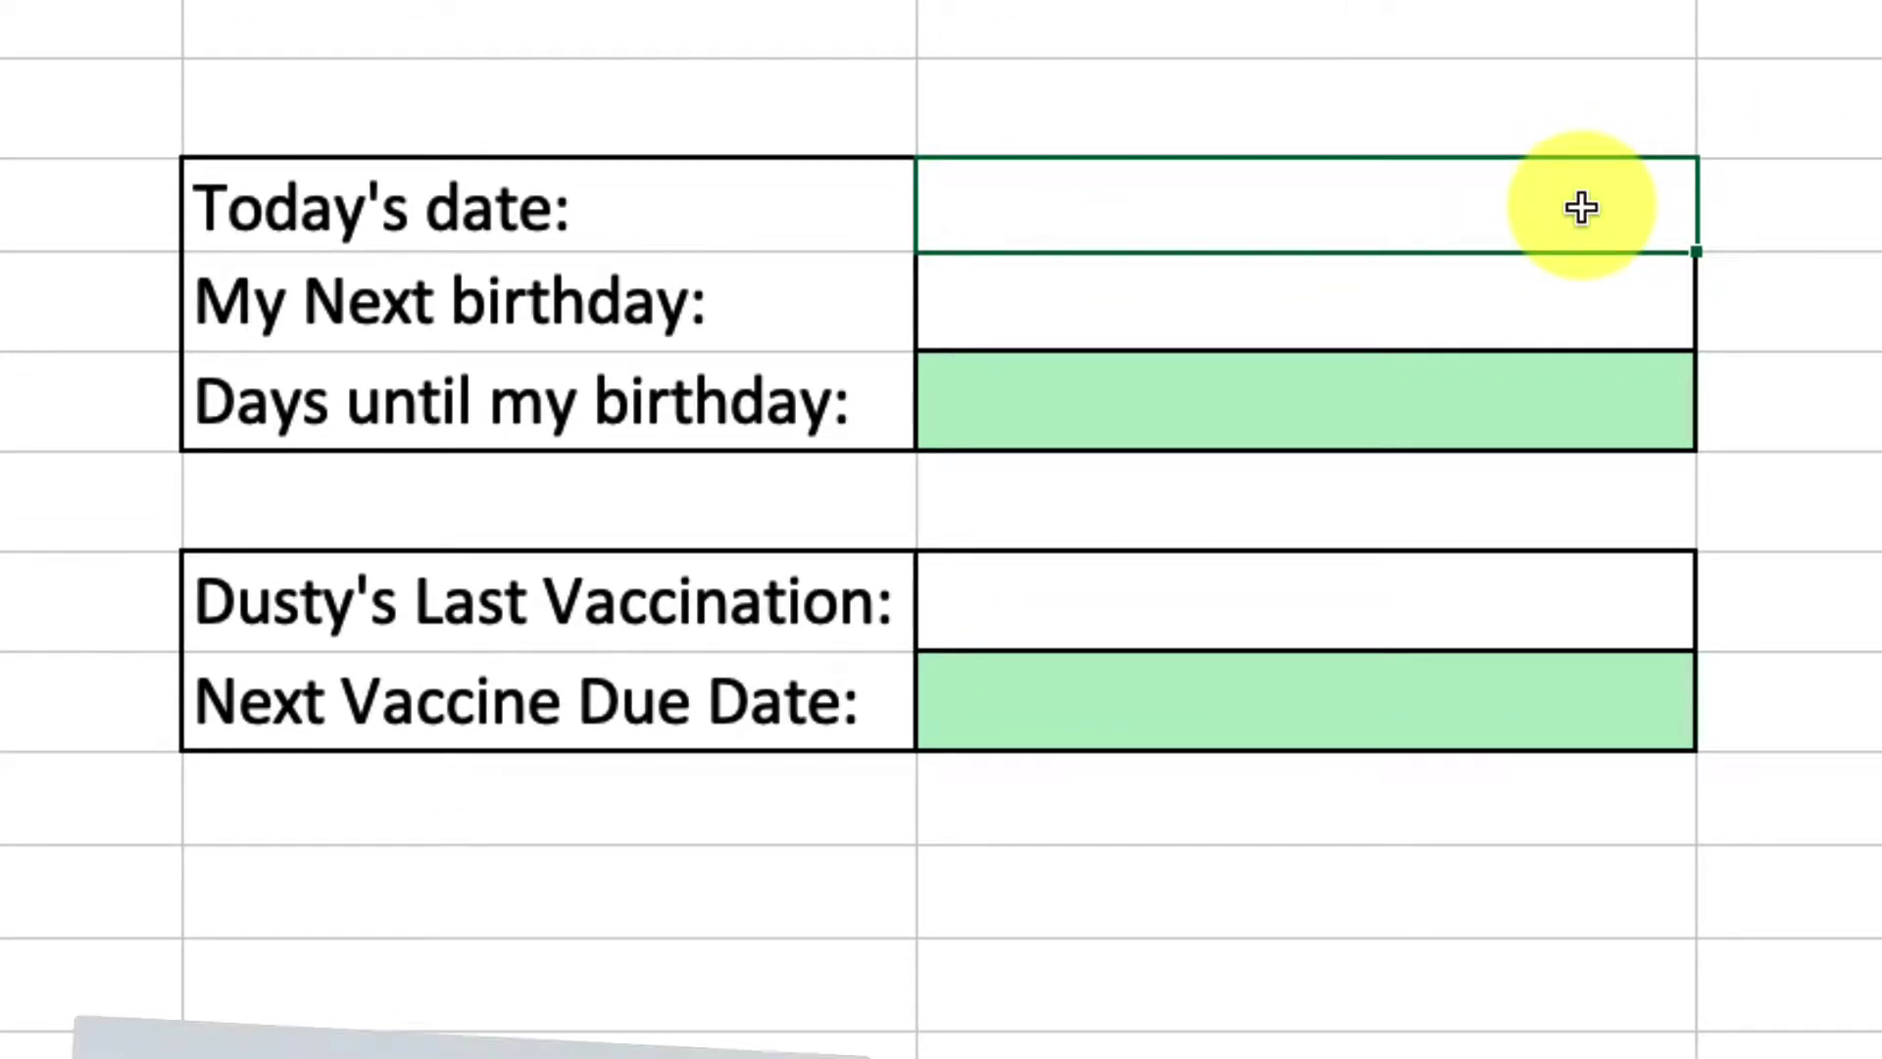
- Enter =TODAY() in the Today's date cell so it shows 31/8/2023
text(=TODAY)
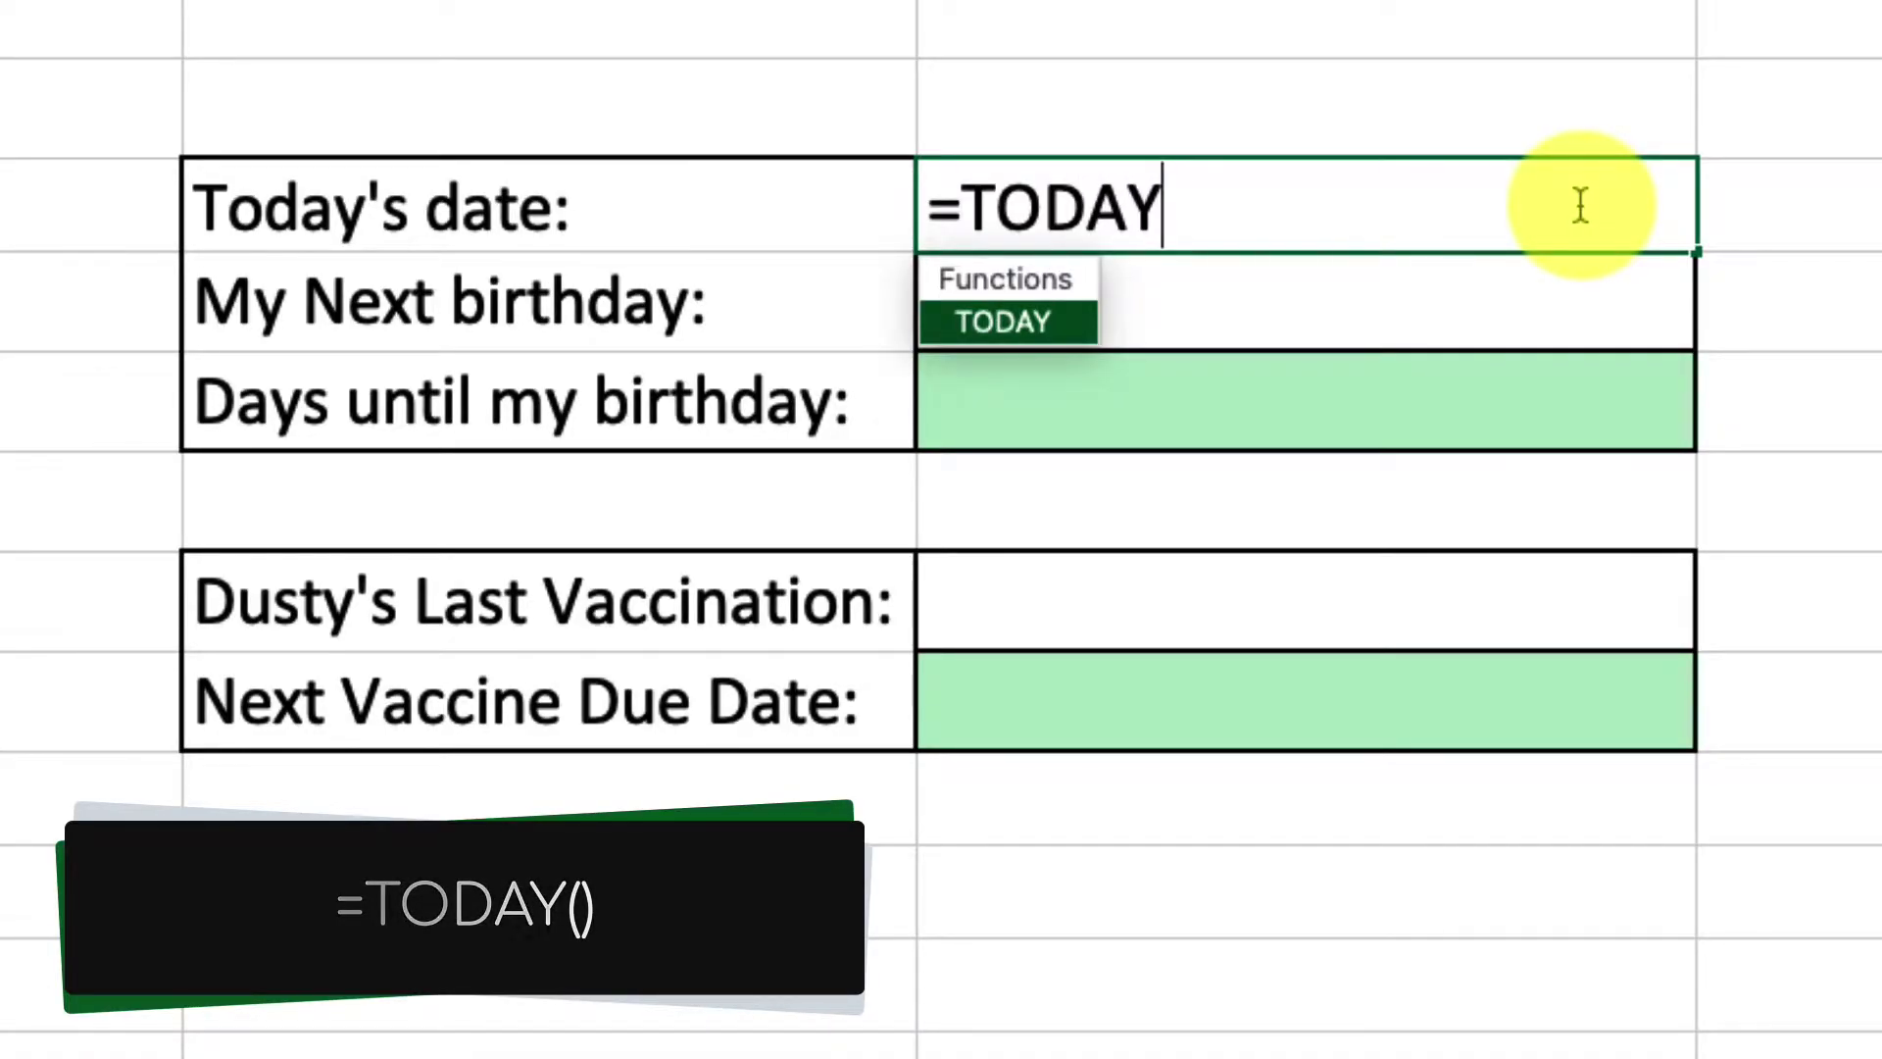
text(())
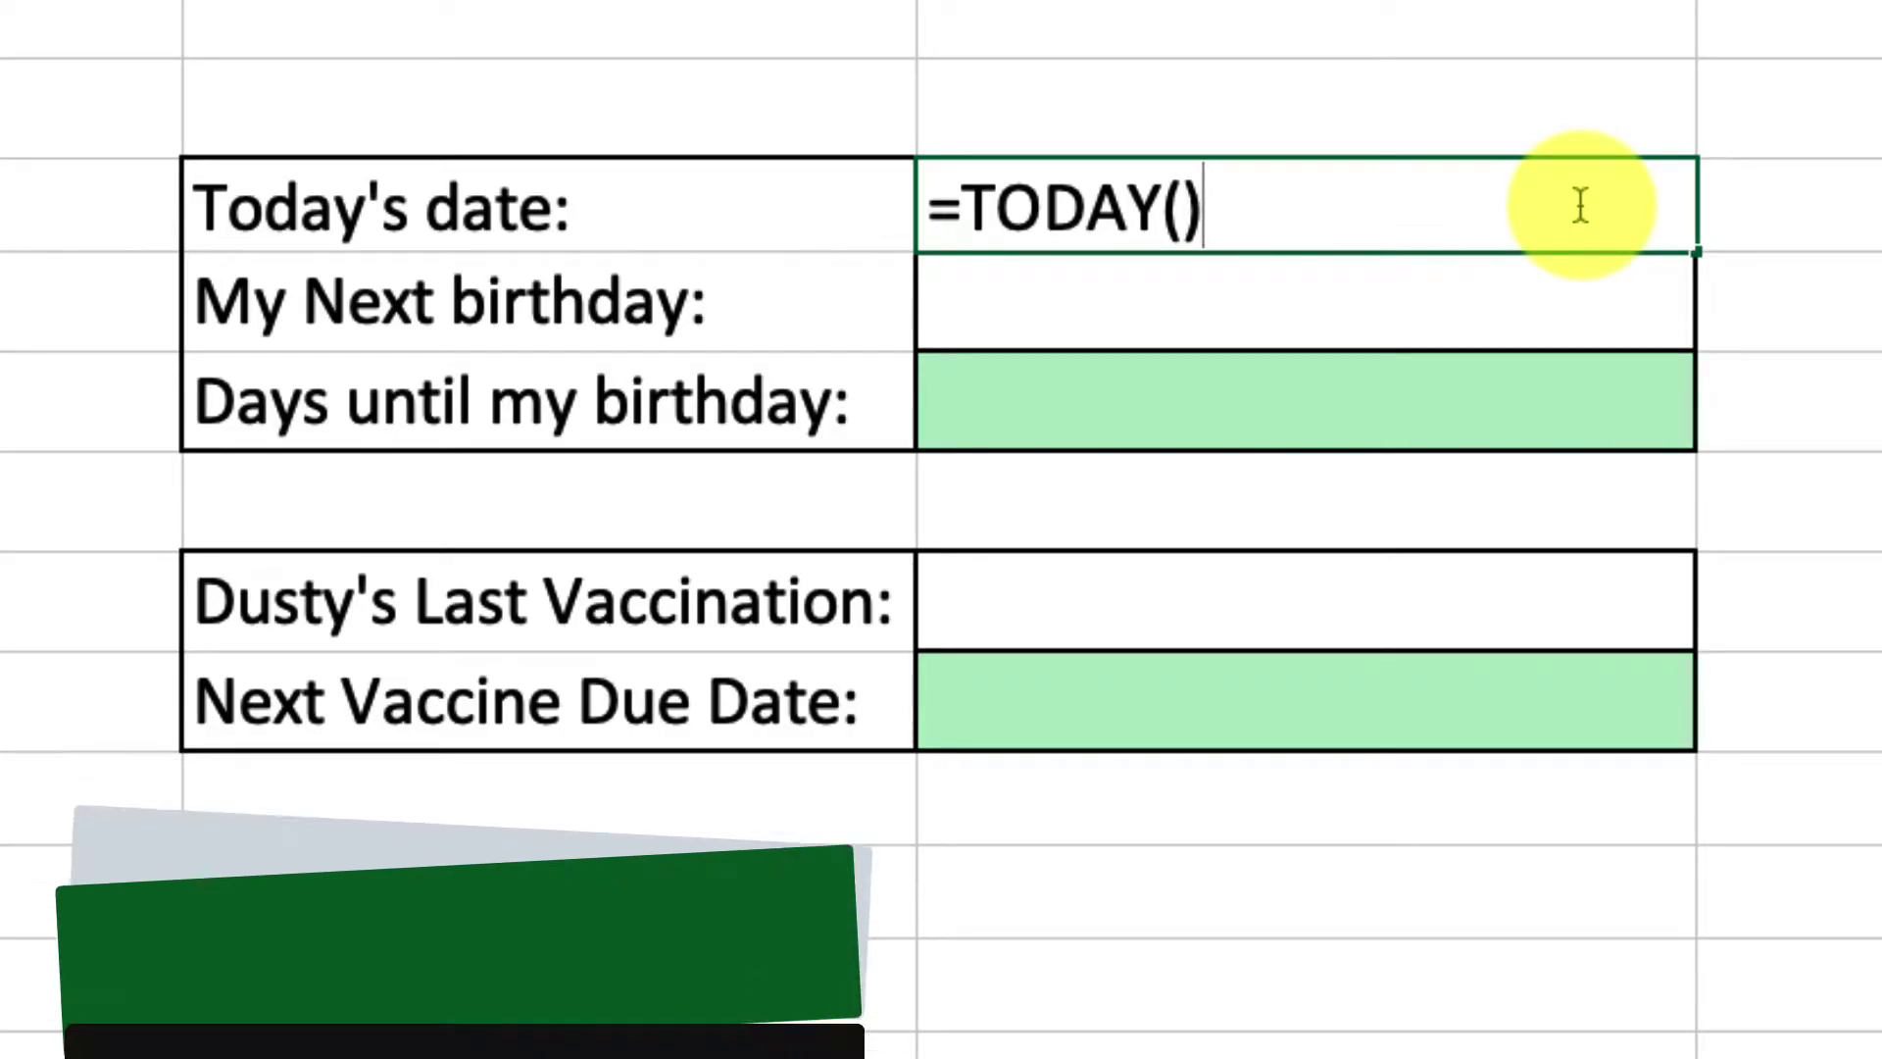
key(Return)
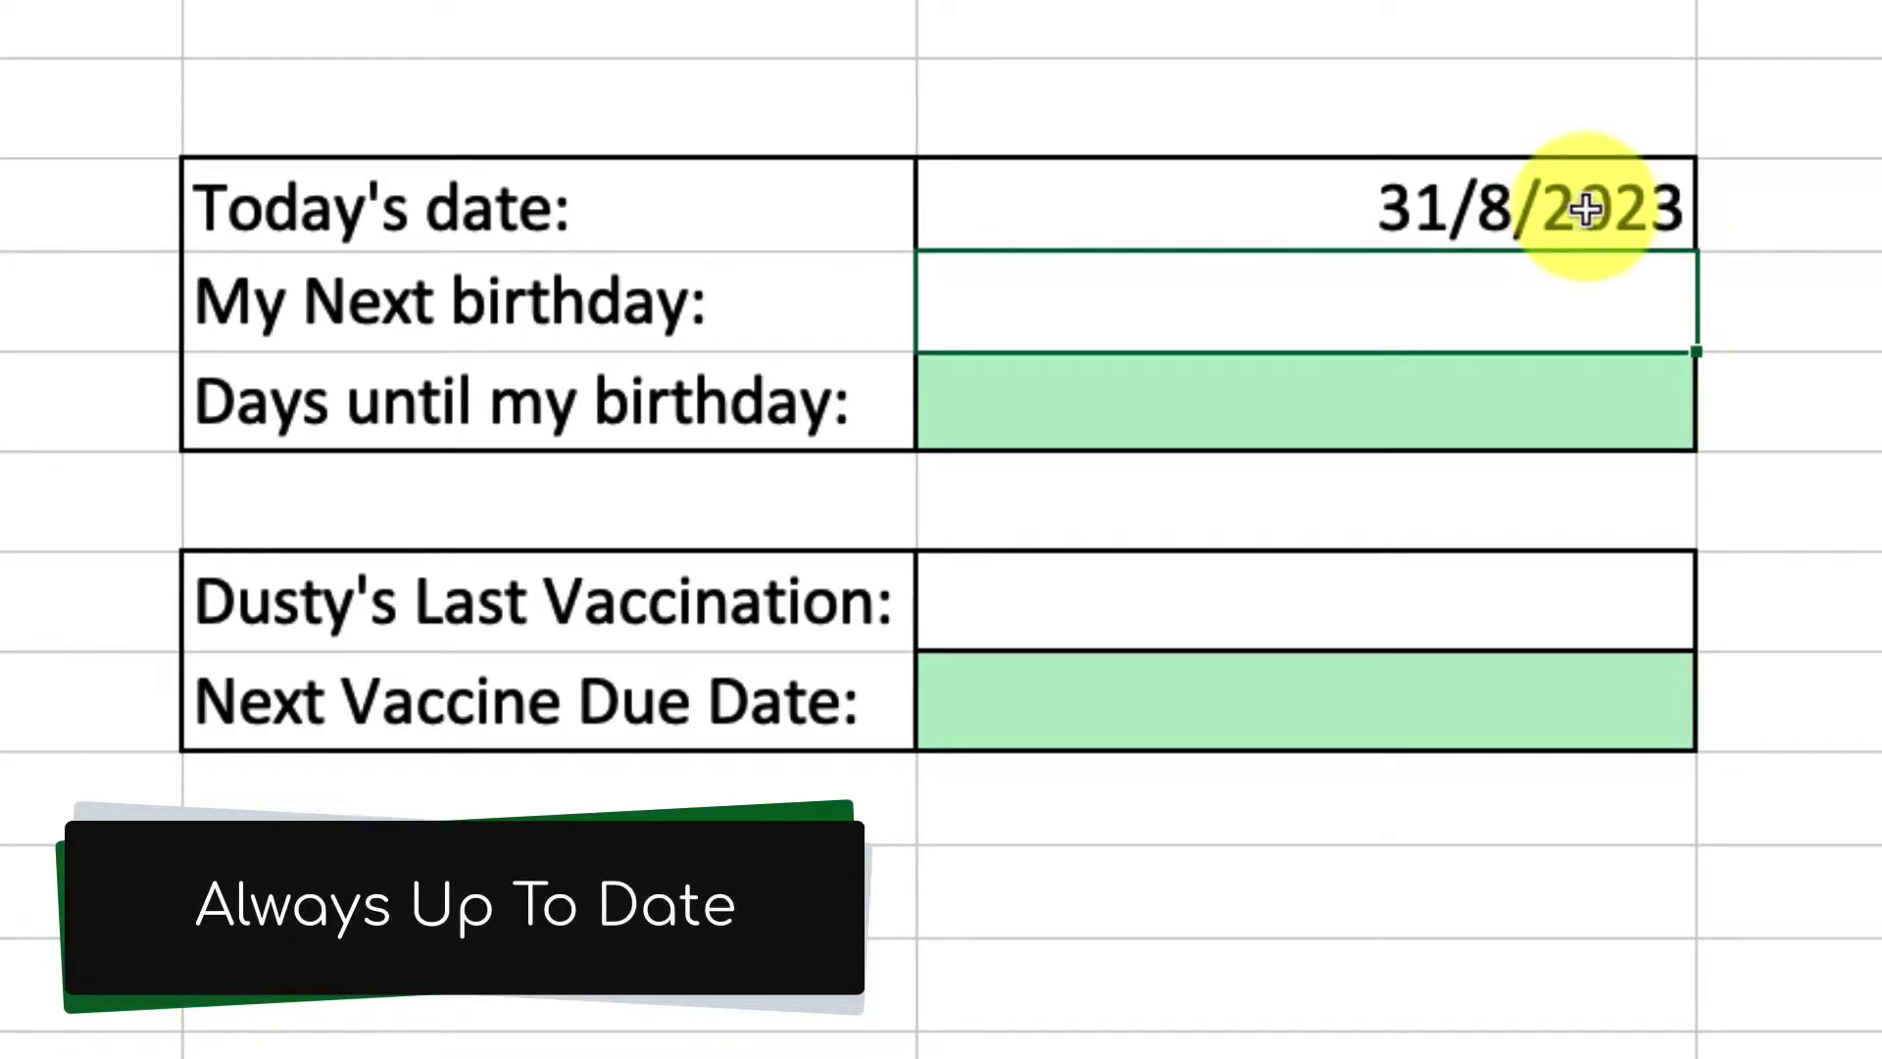
click(1593, 211)
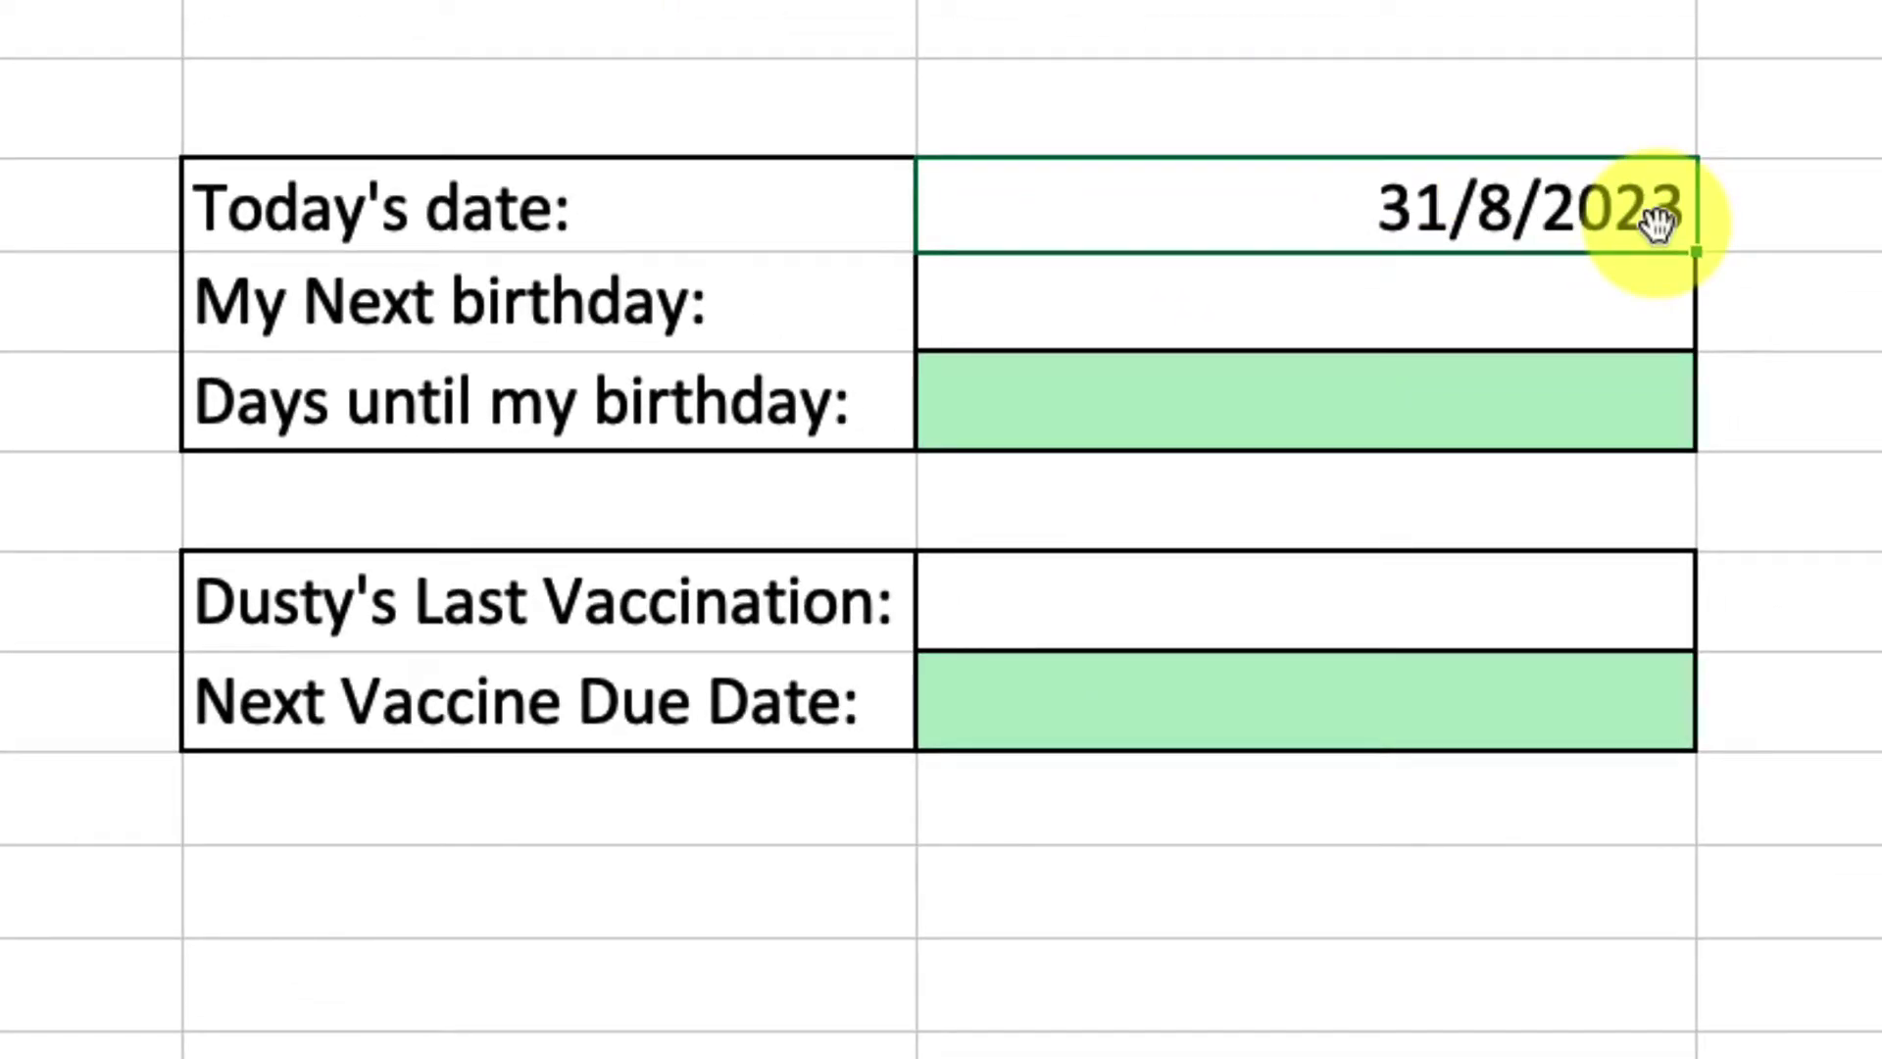
- Enter 17/6/2024 in the My Next birthday cell
click(1557, 308)
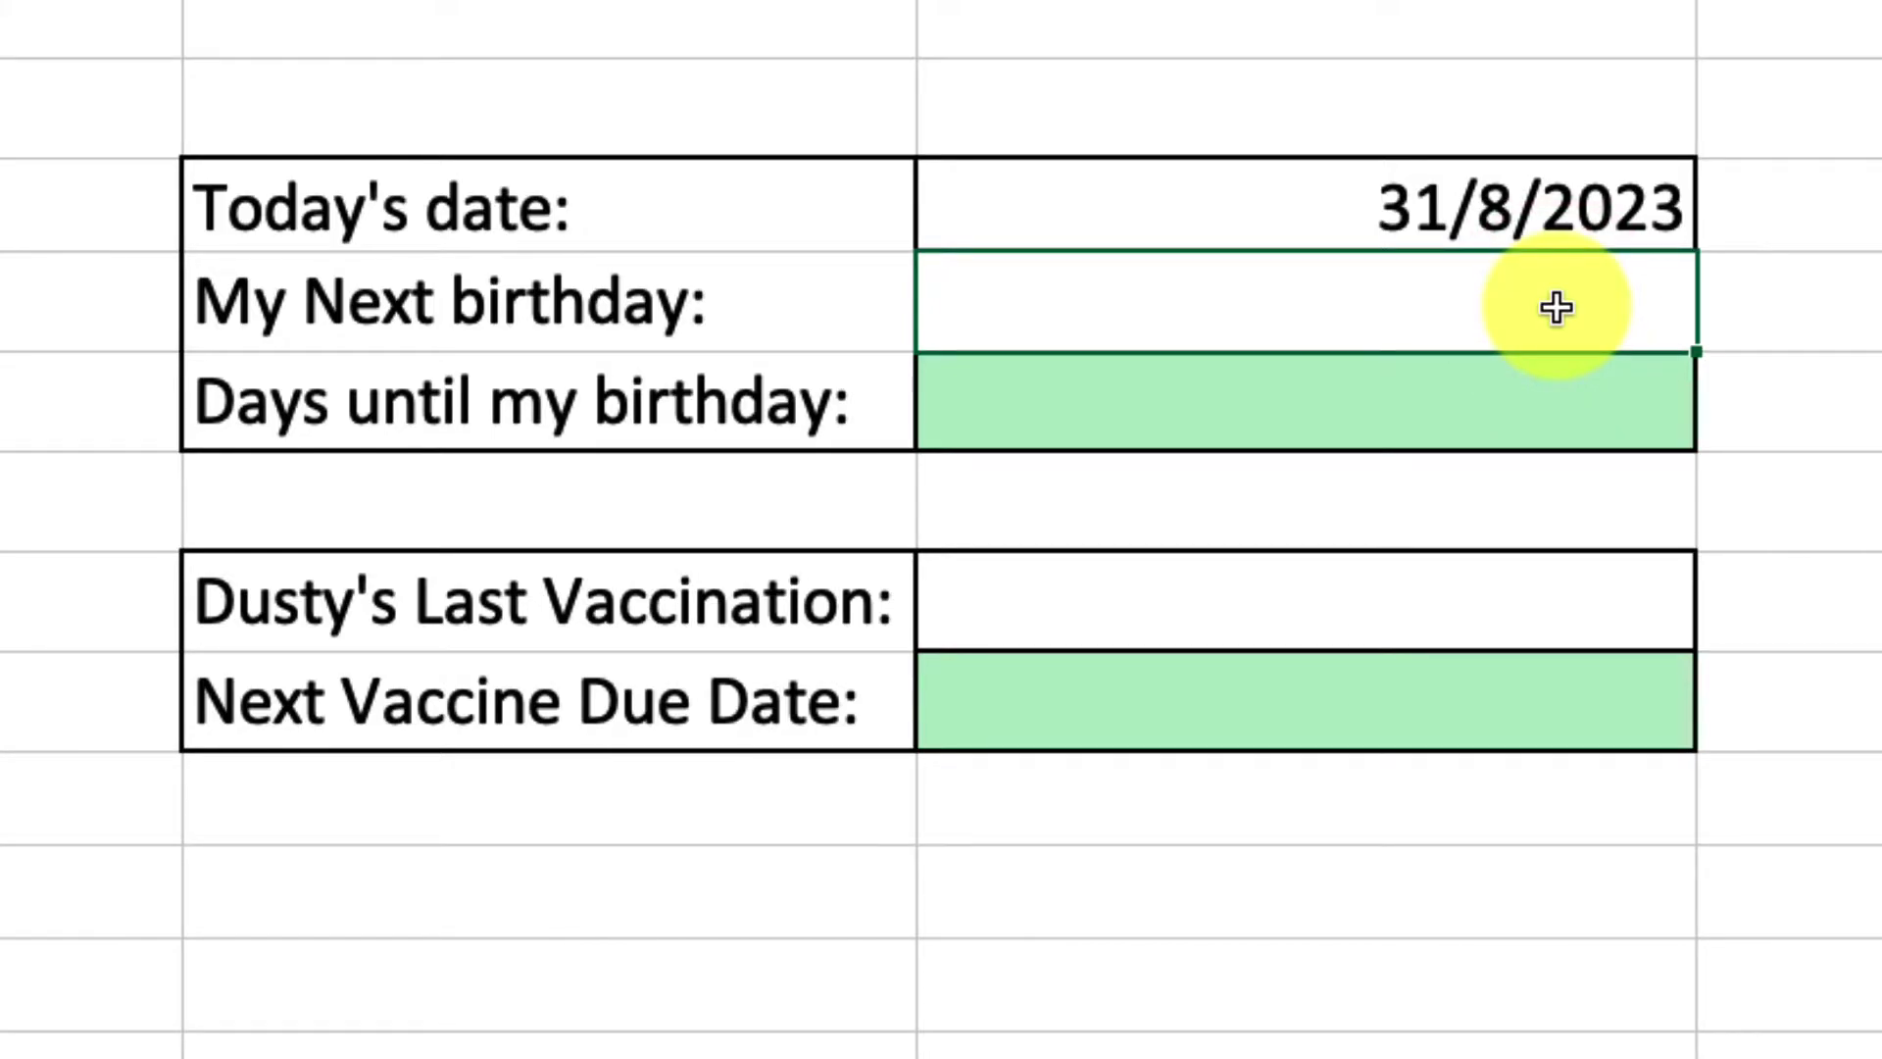
text(17/06/2024)
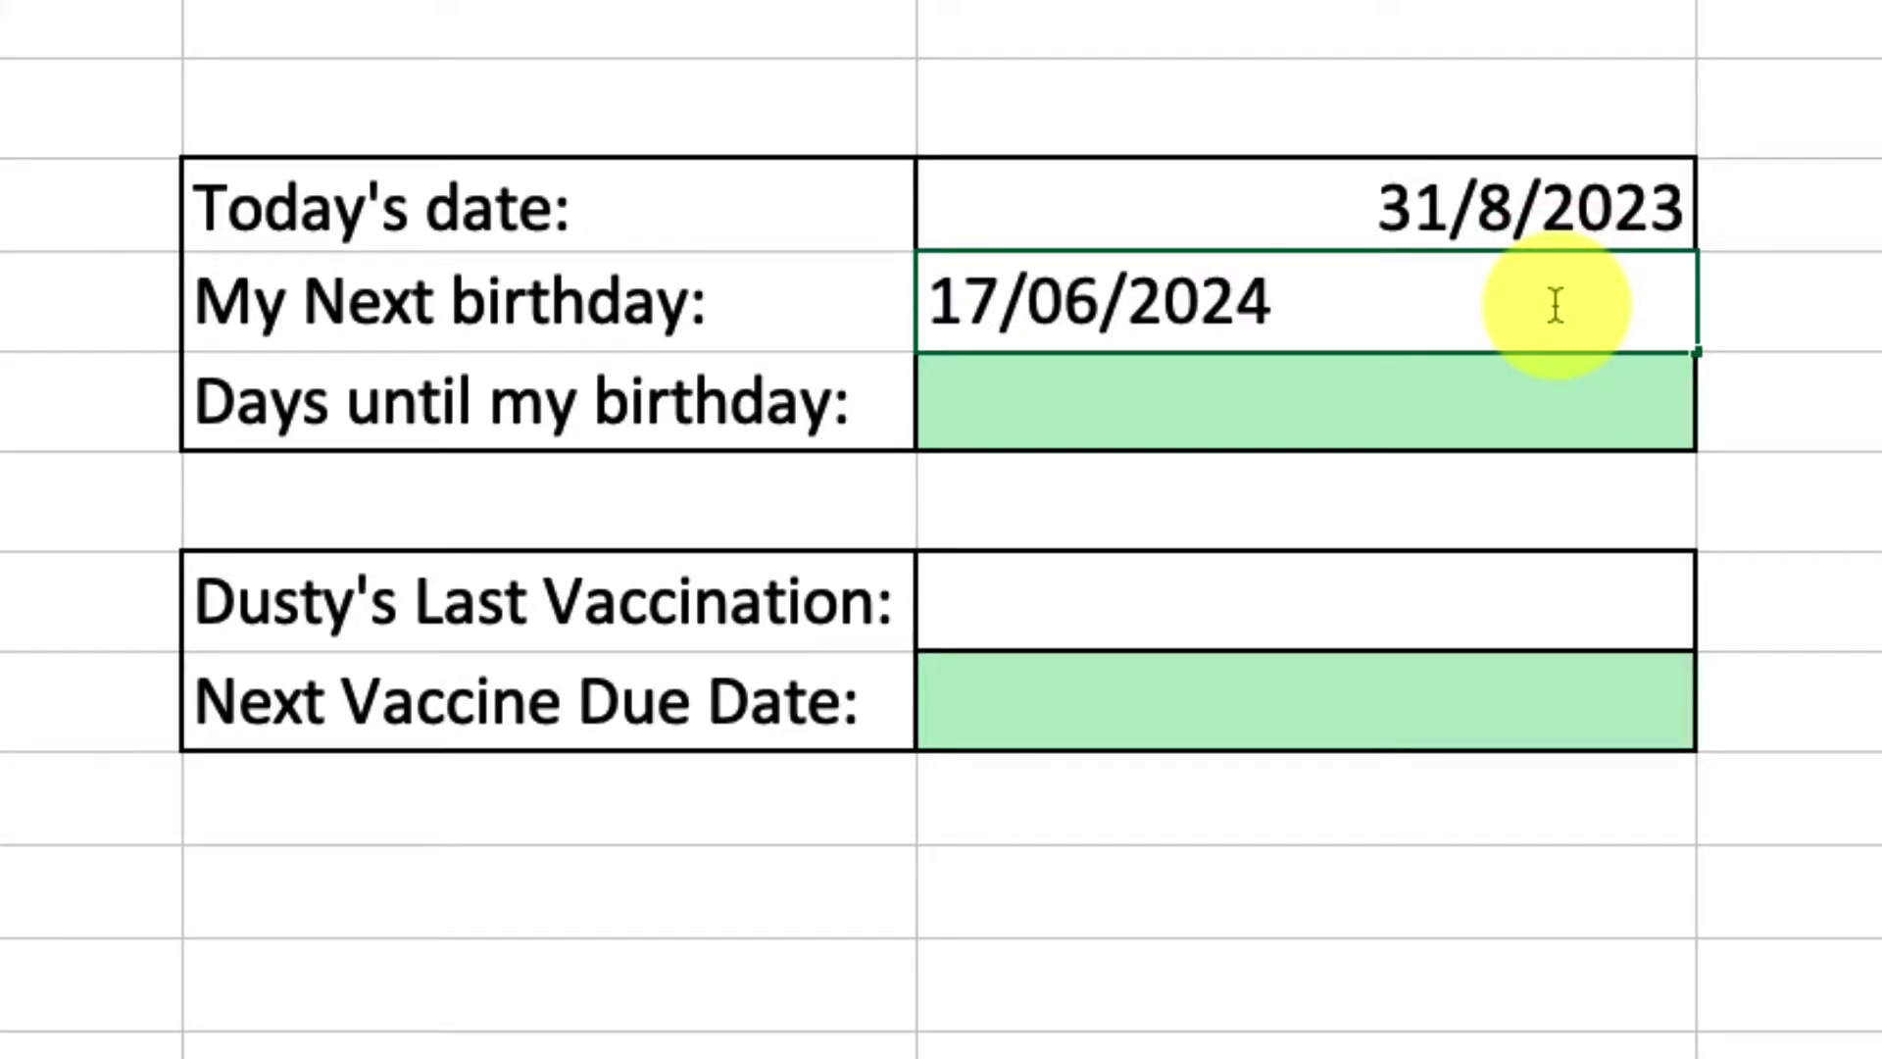
key(Return)
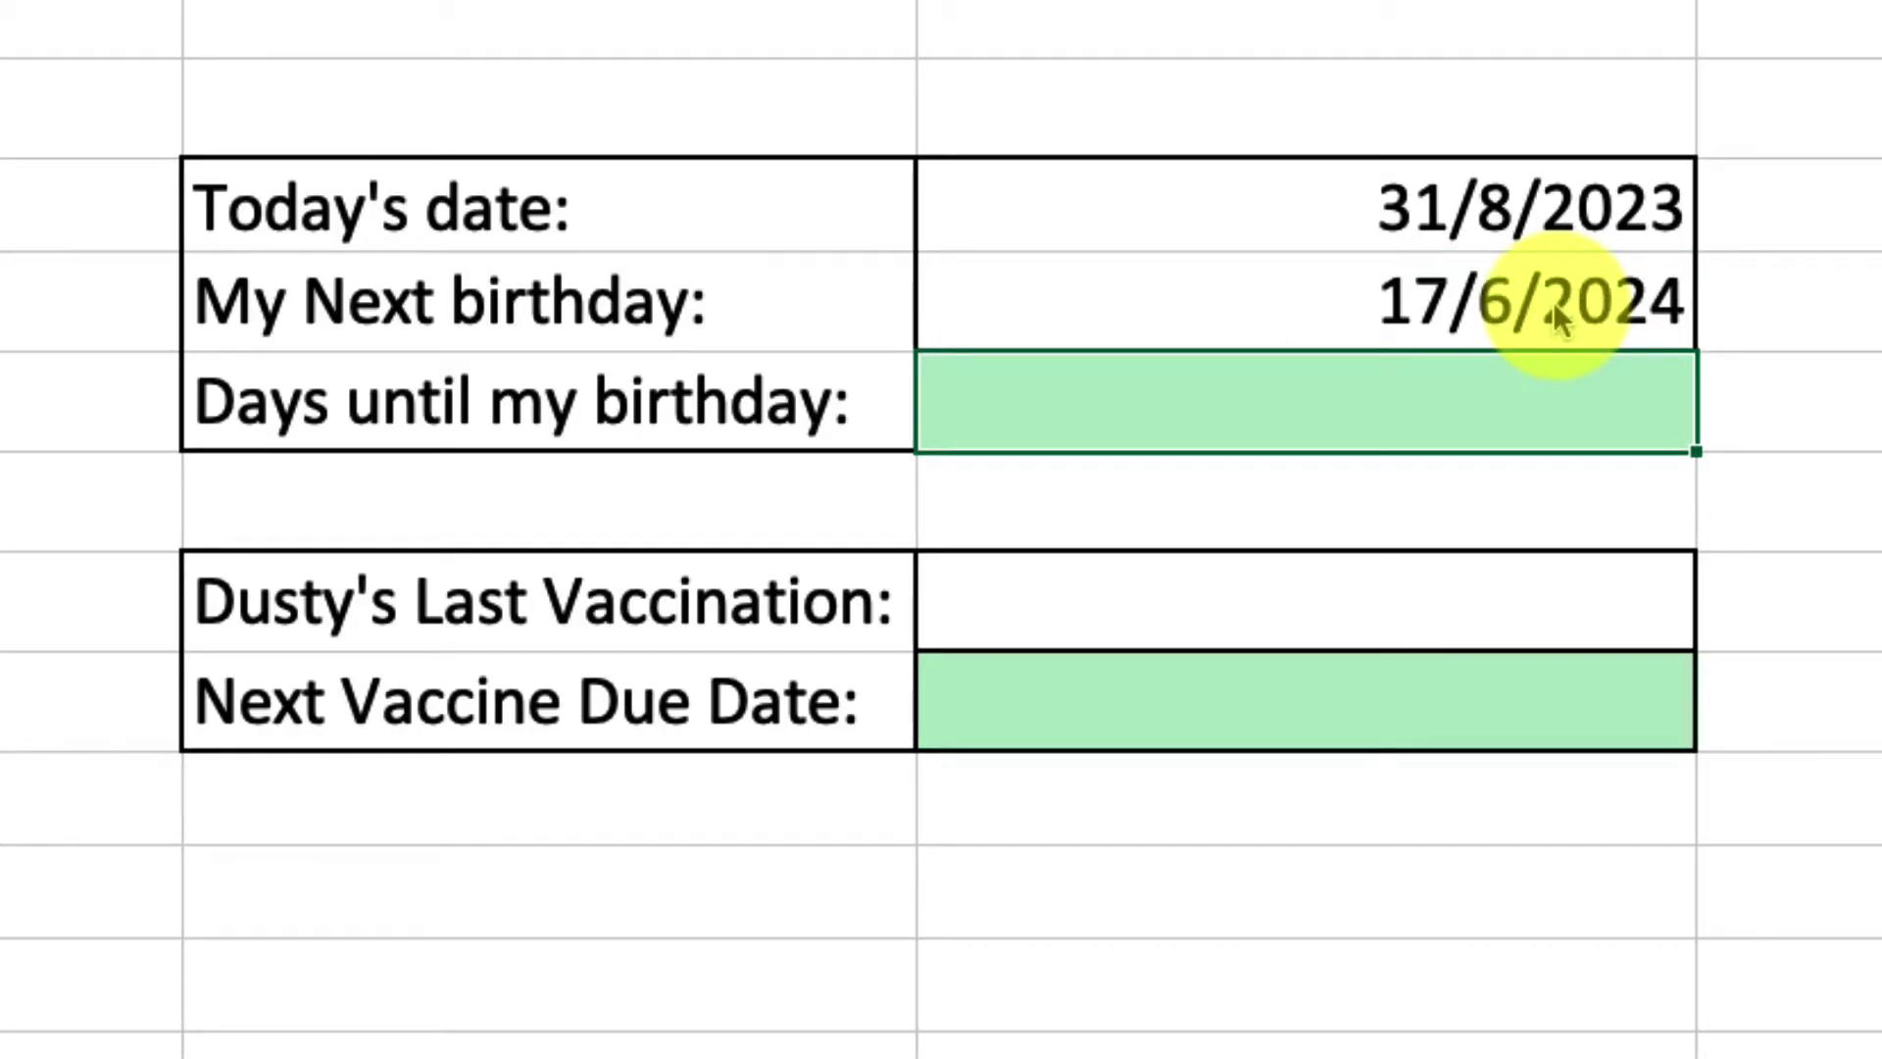
click(1631, 313)
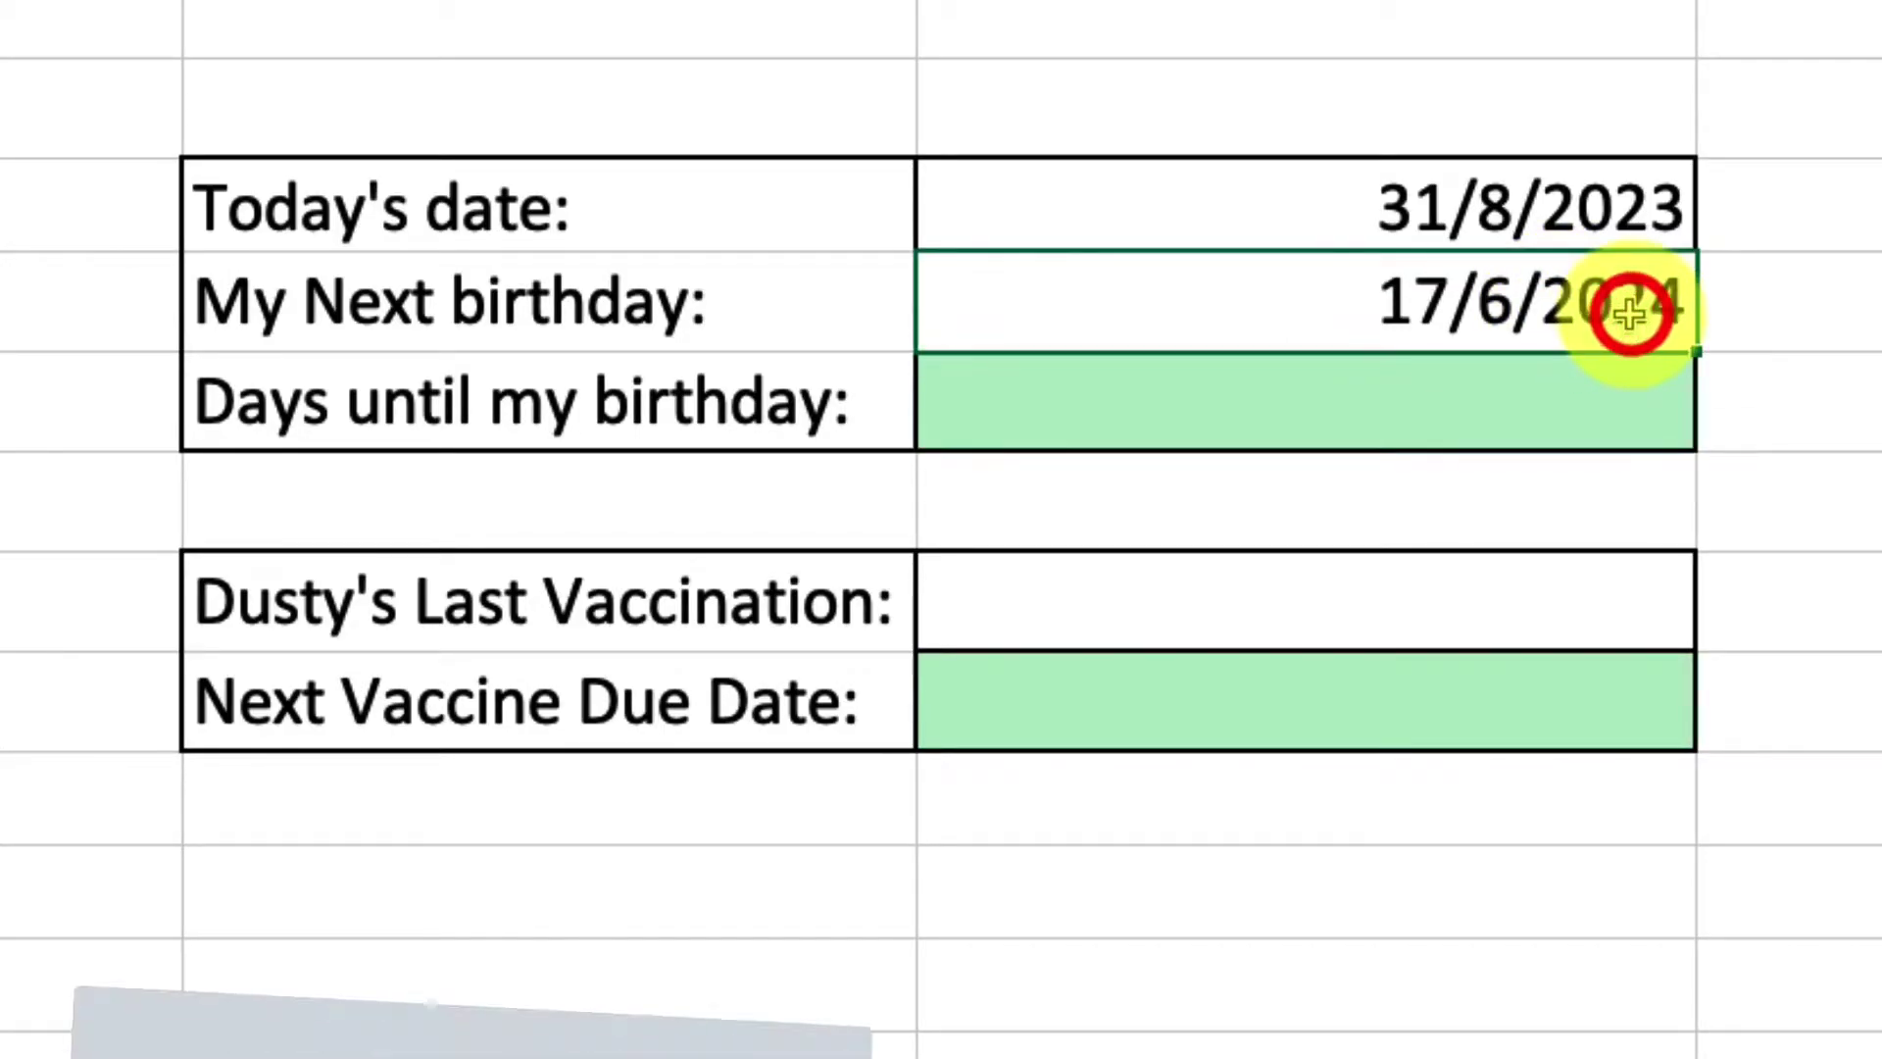
- Enter =D5-D6 in Days until my birthday, giving -291
click(1568, 417)
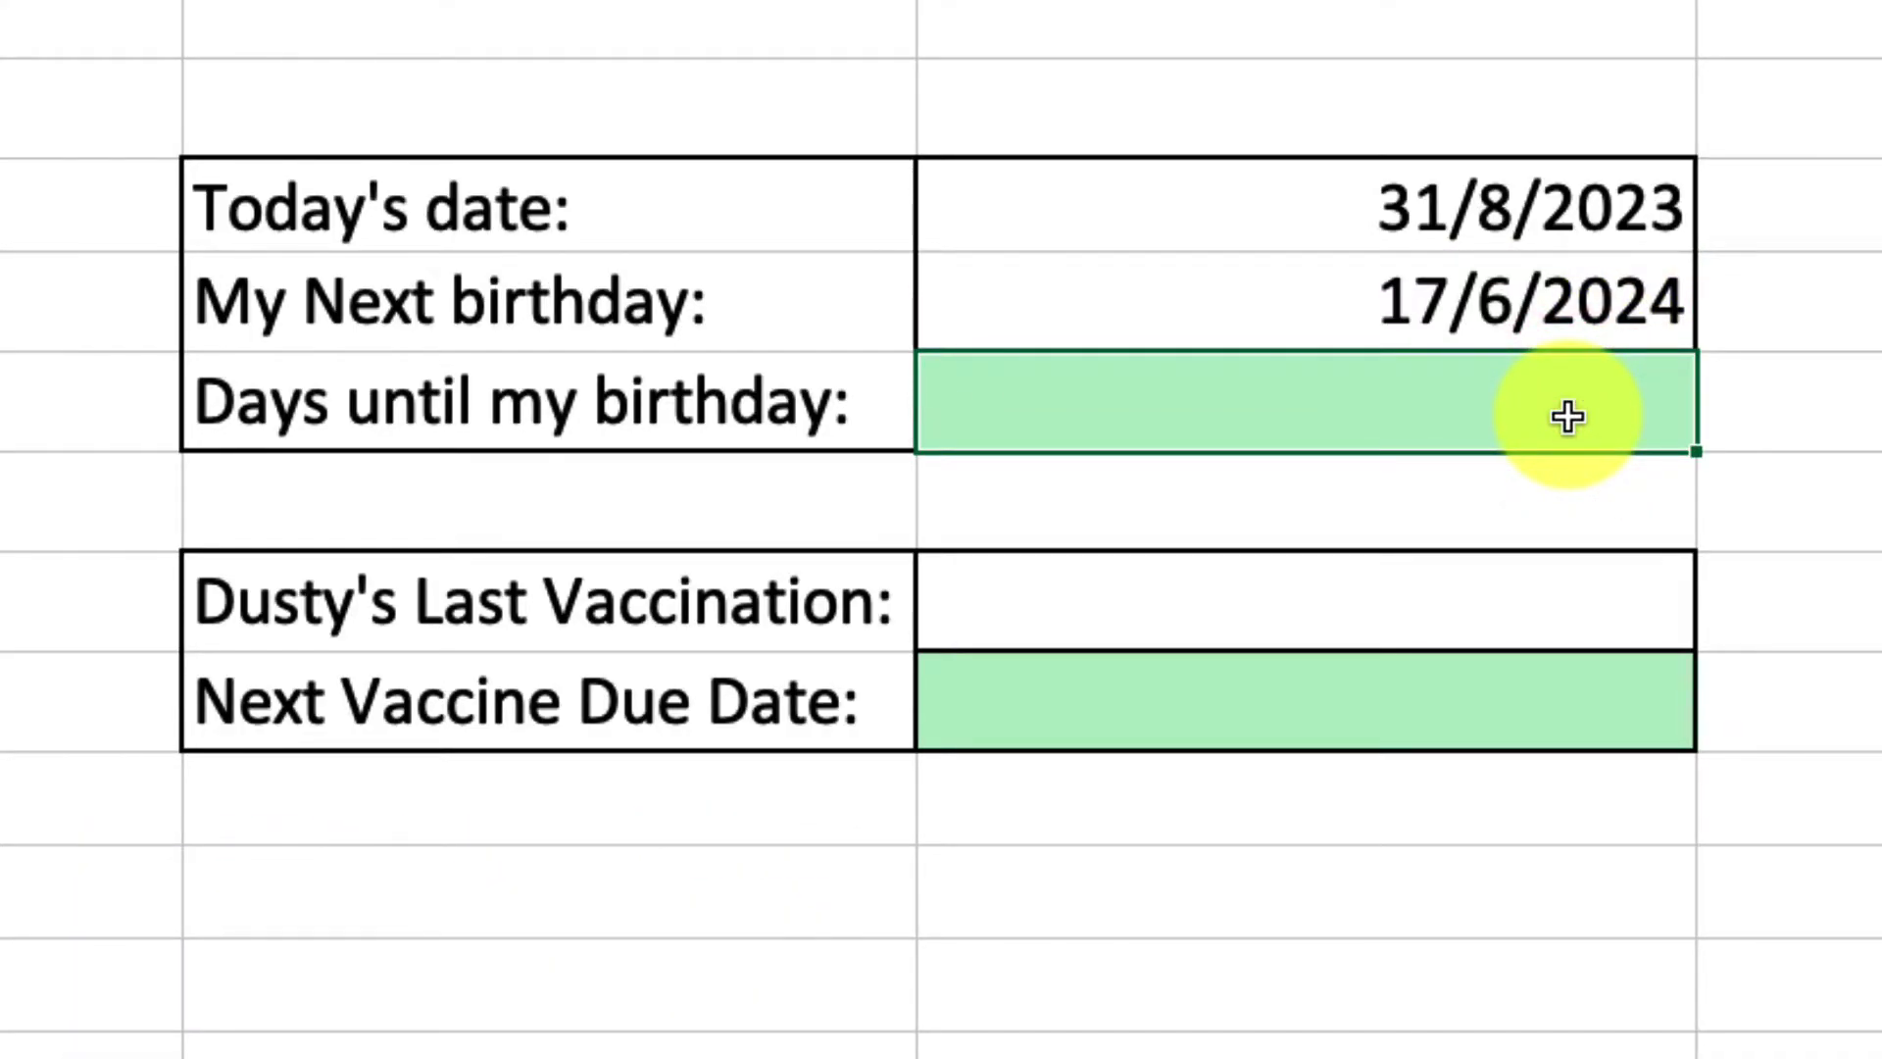
text(=)
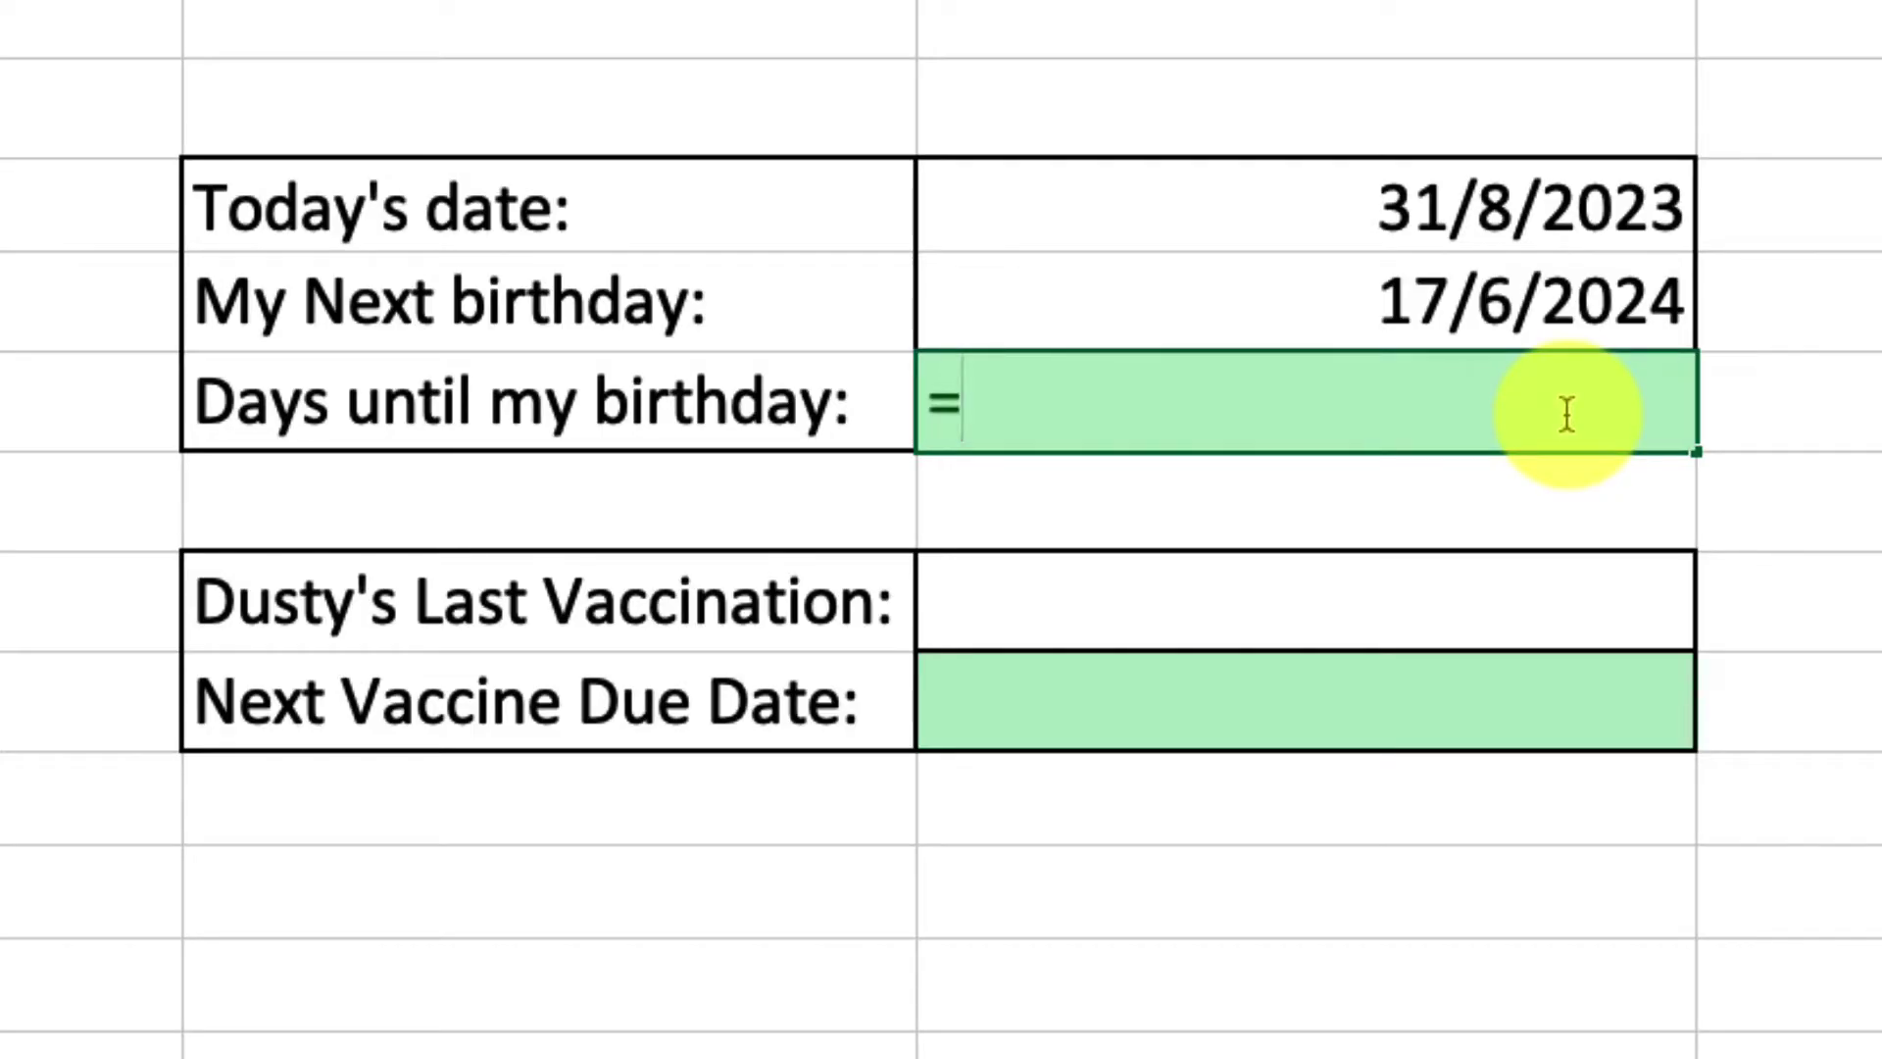
click(1564, 214)
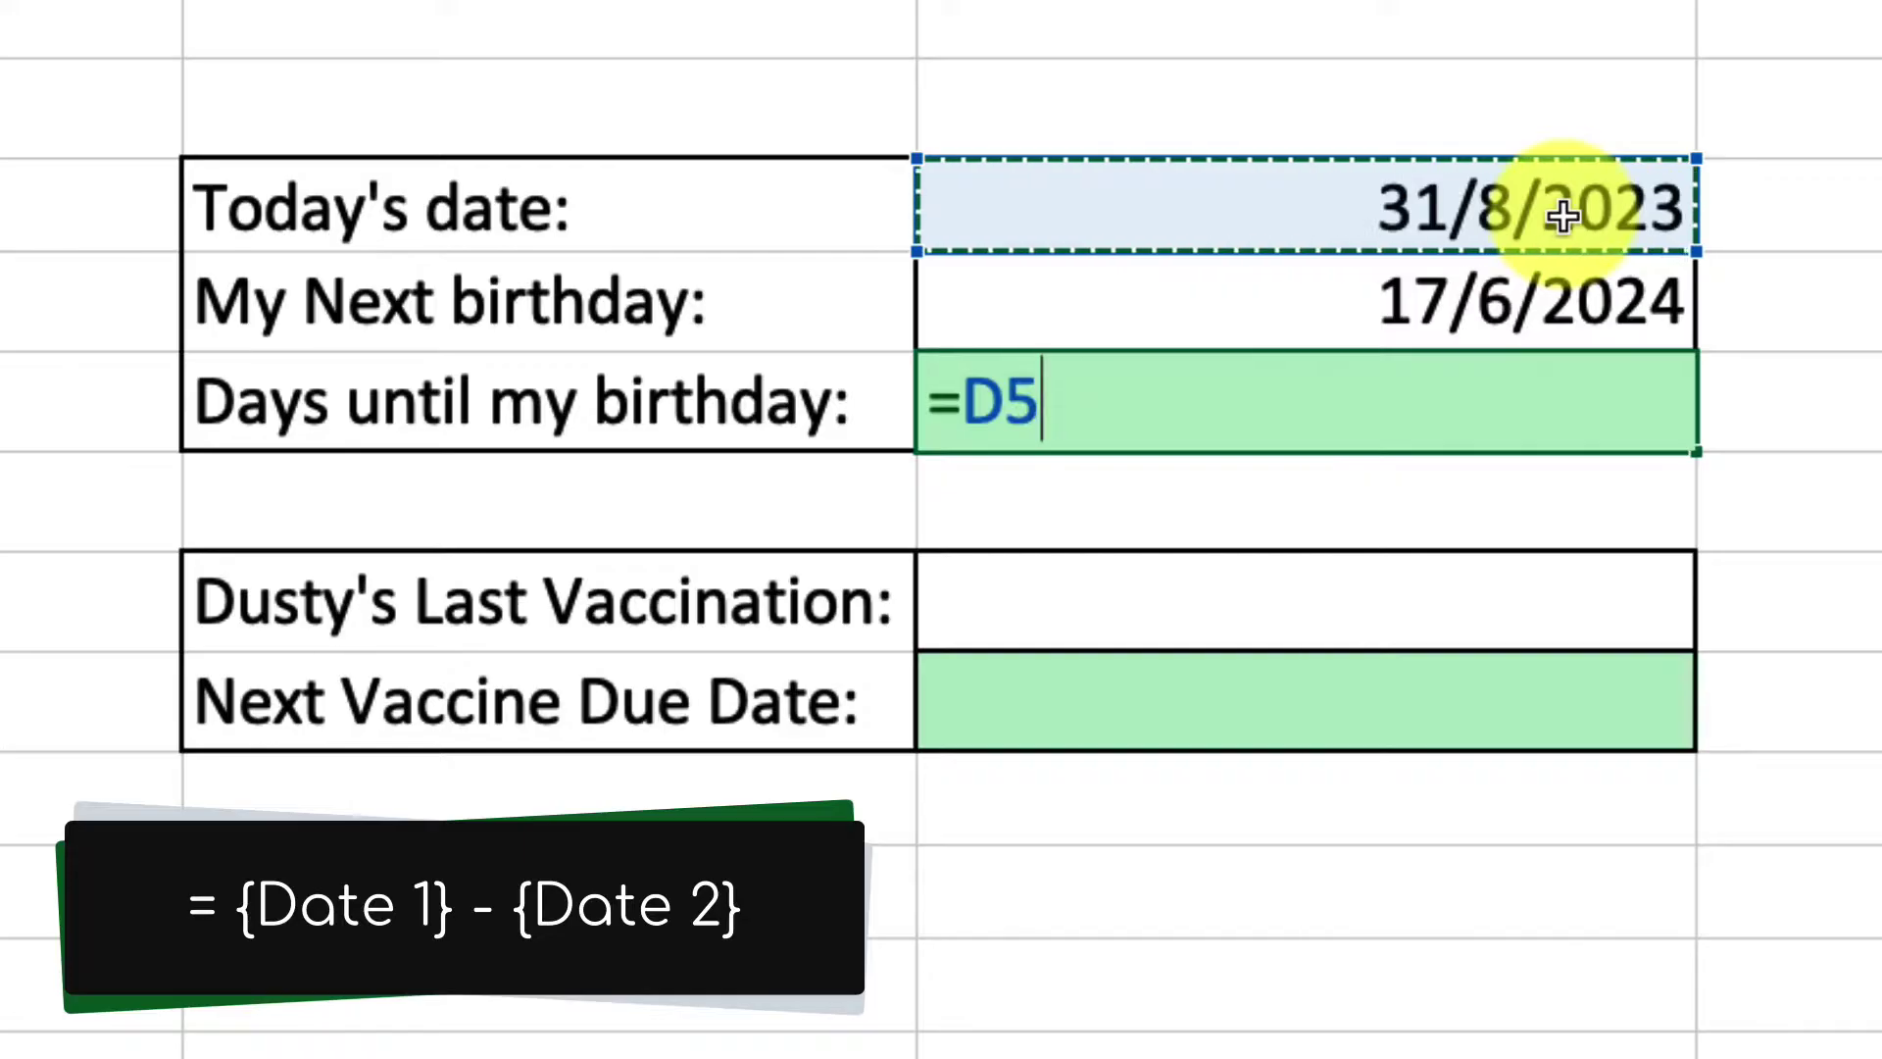
text(-)
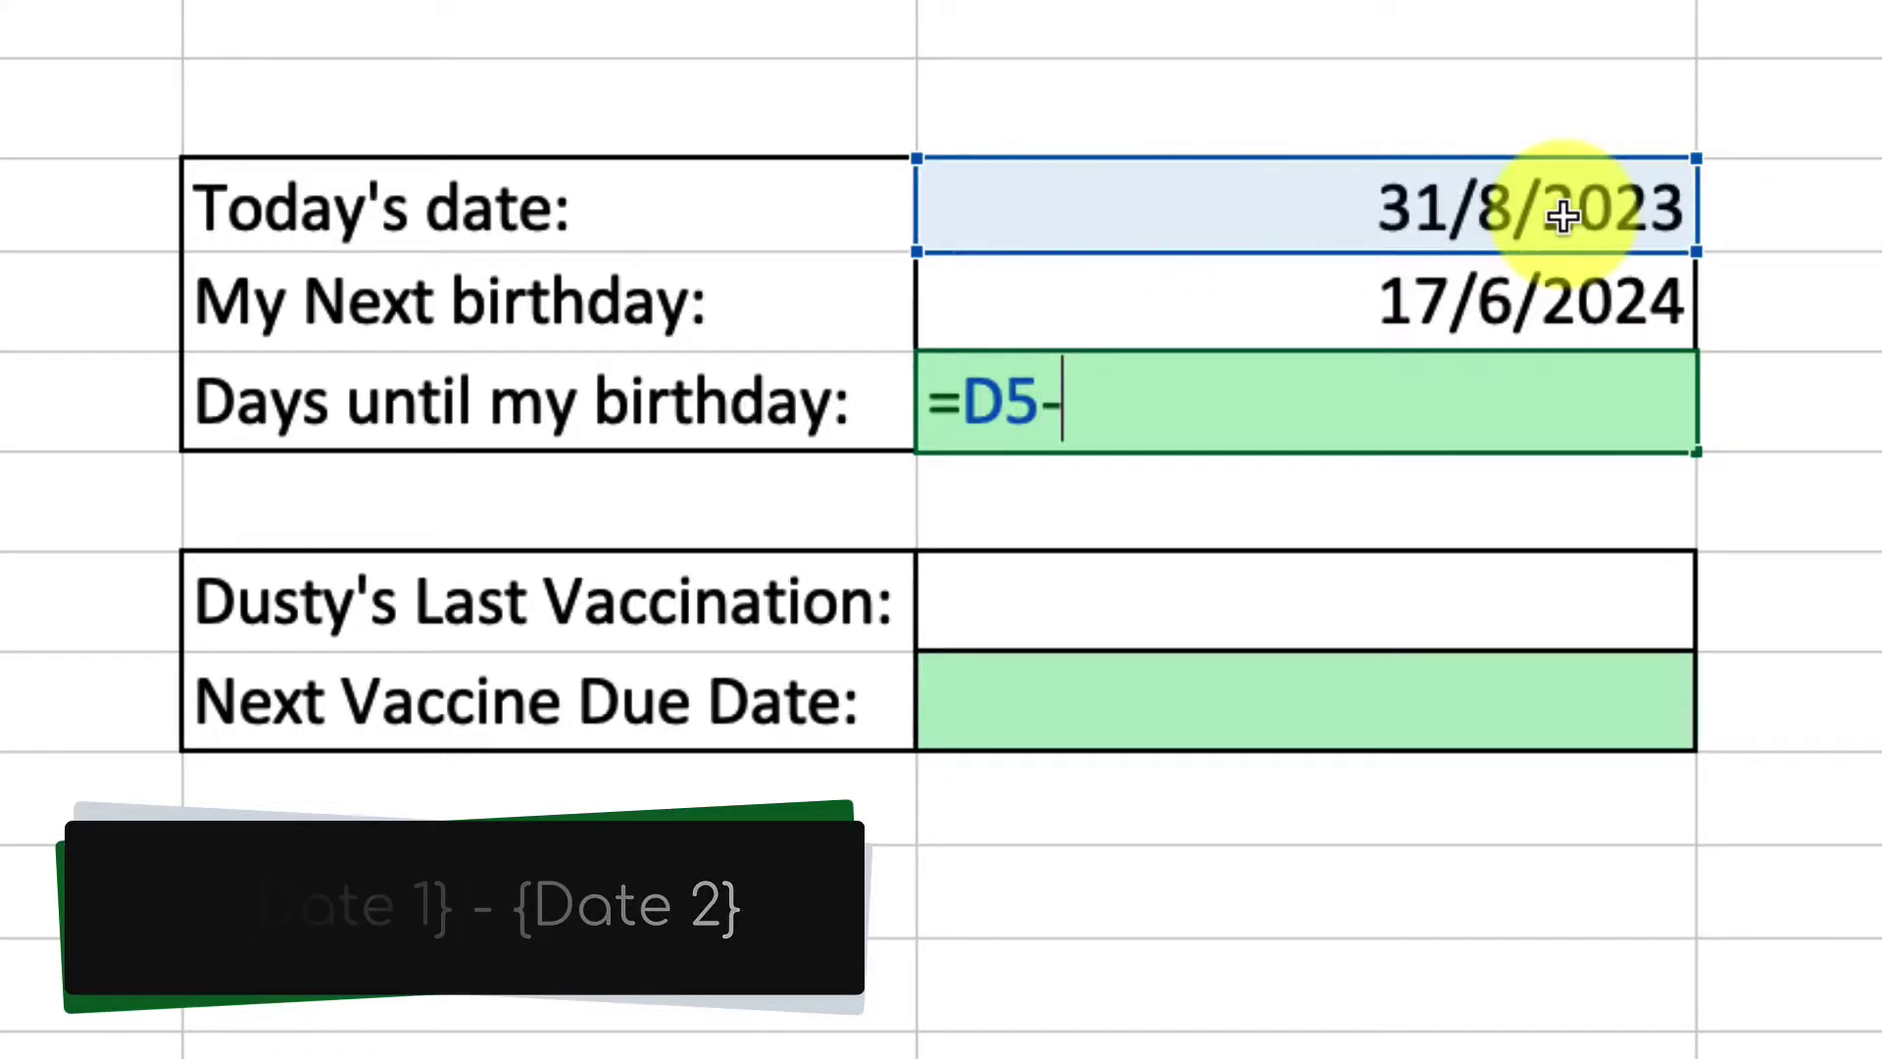
click(1559, 297)
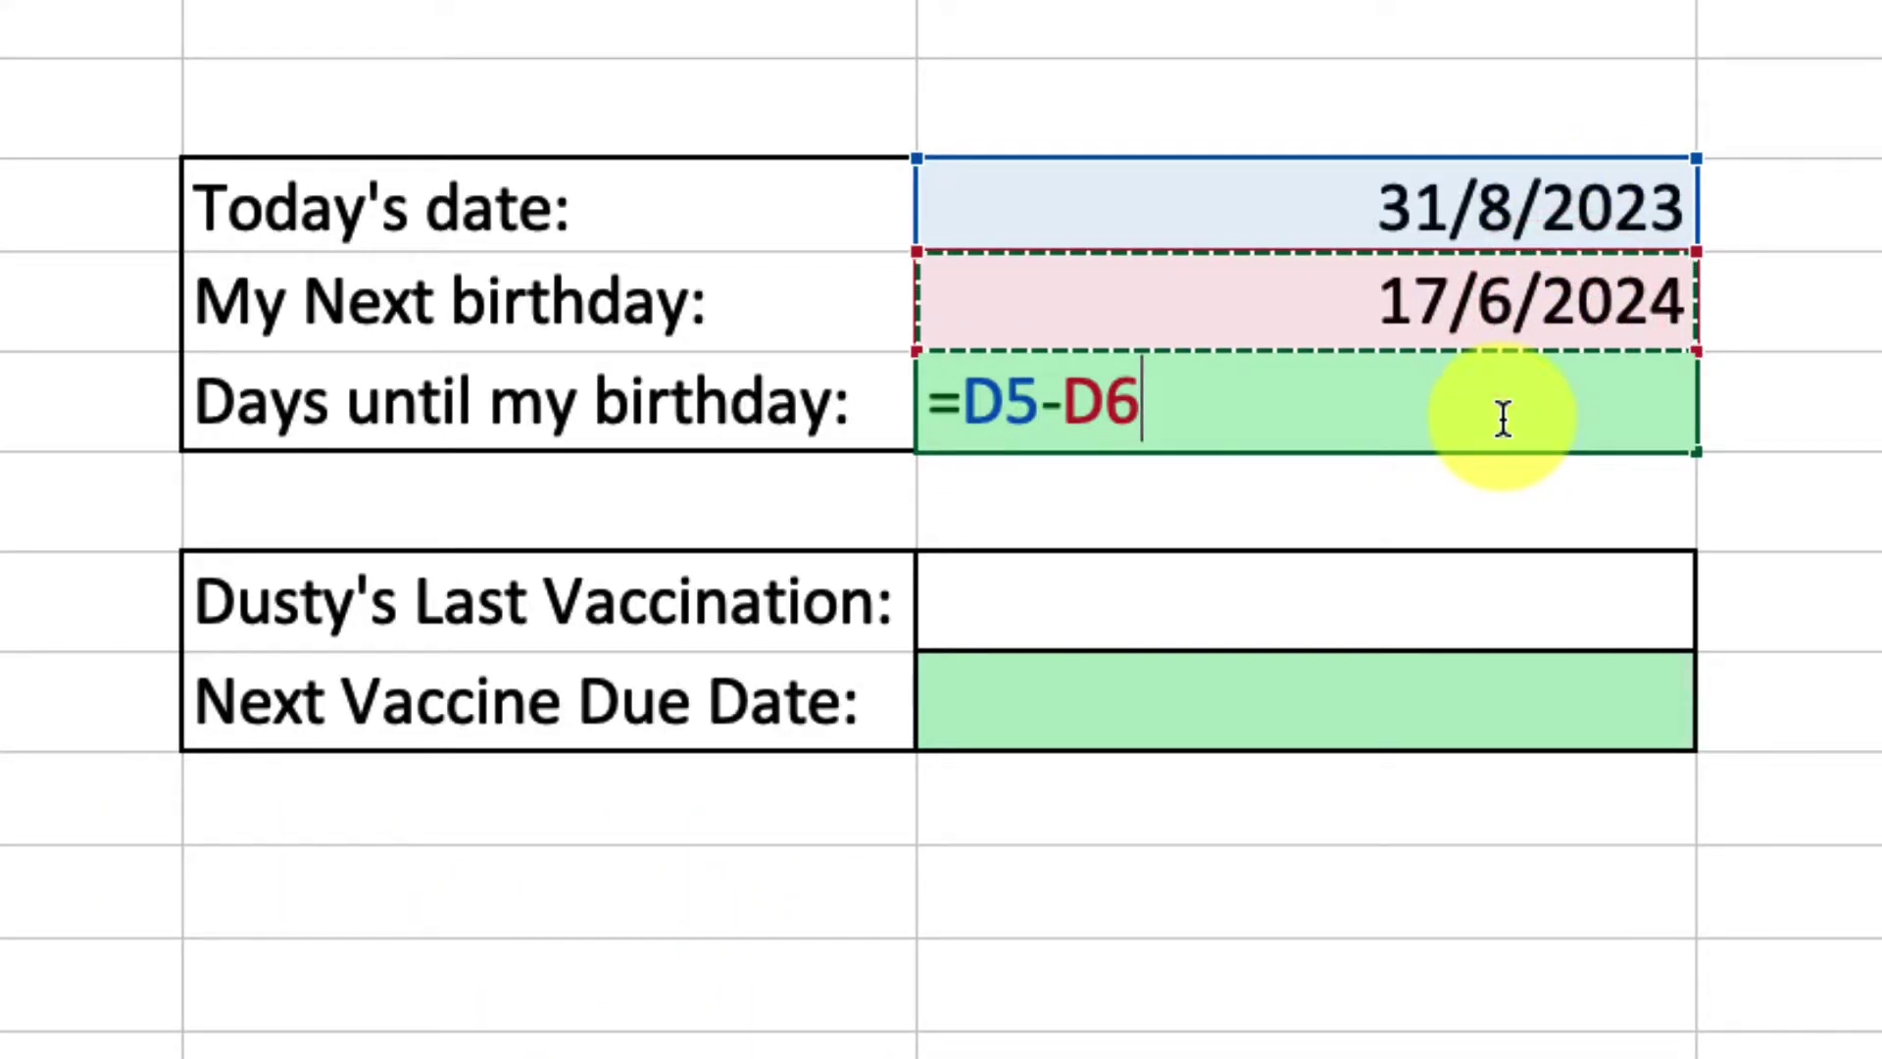
key(Return)
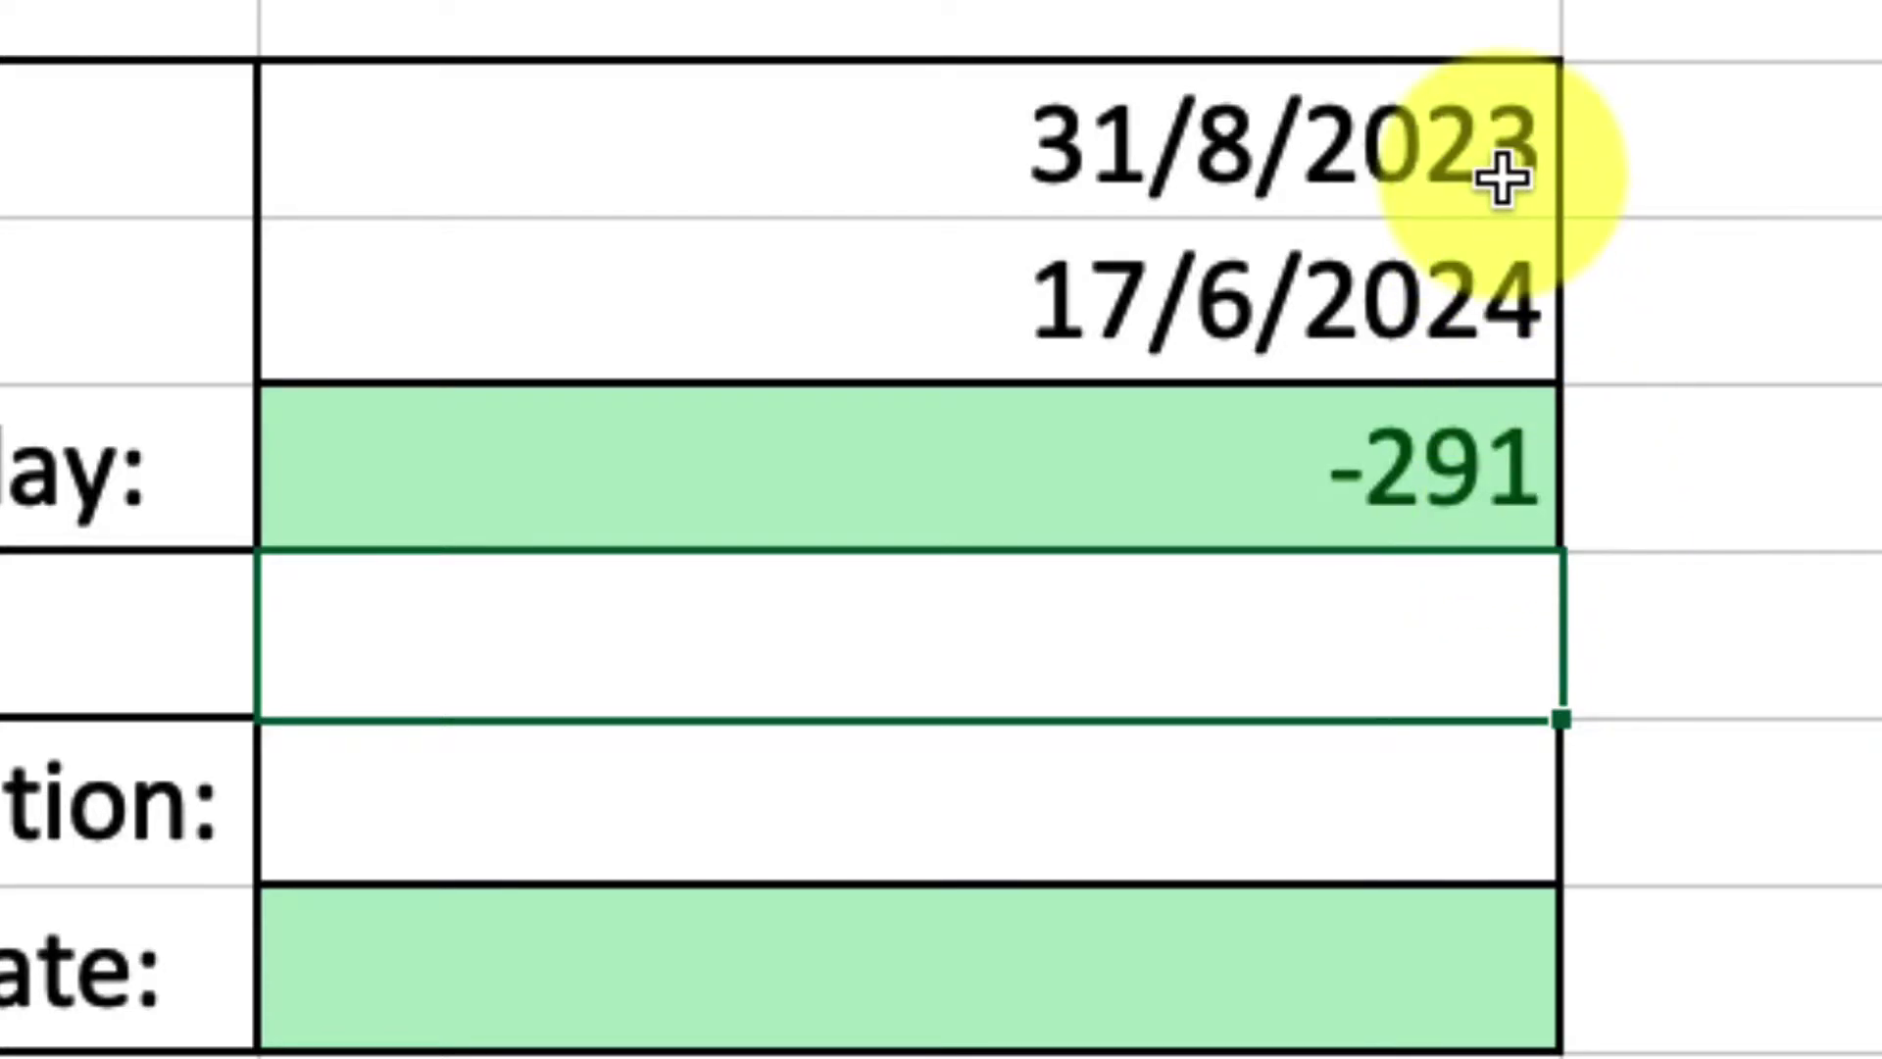
- Change the days-until-birthday formula to =ABS(D5-D6) so it shows 291
click(1437, 487)
double_click(1435, 482)
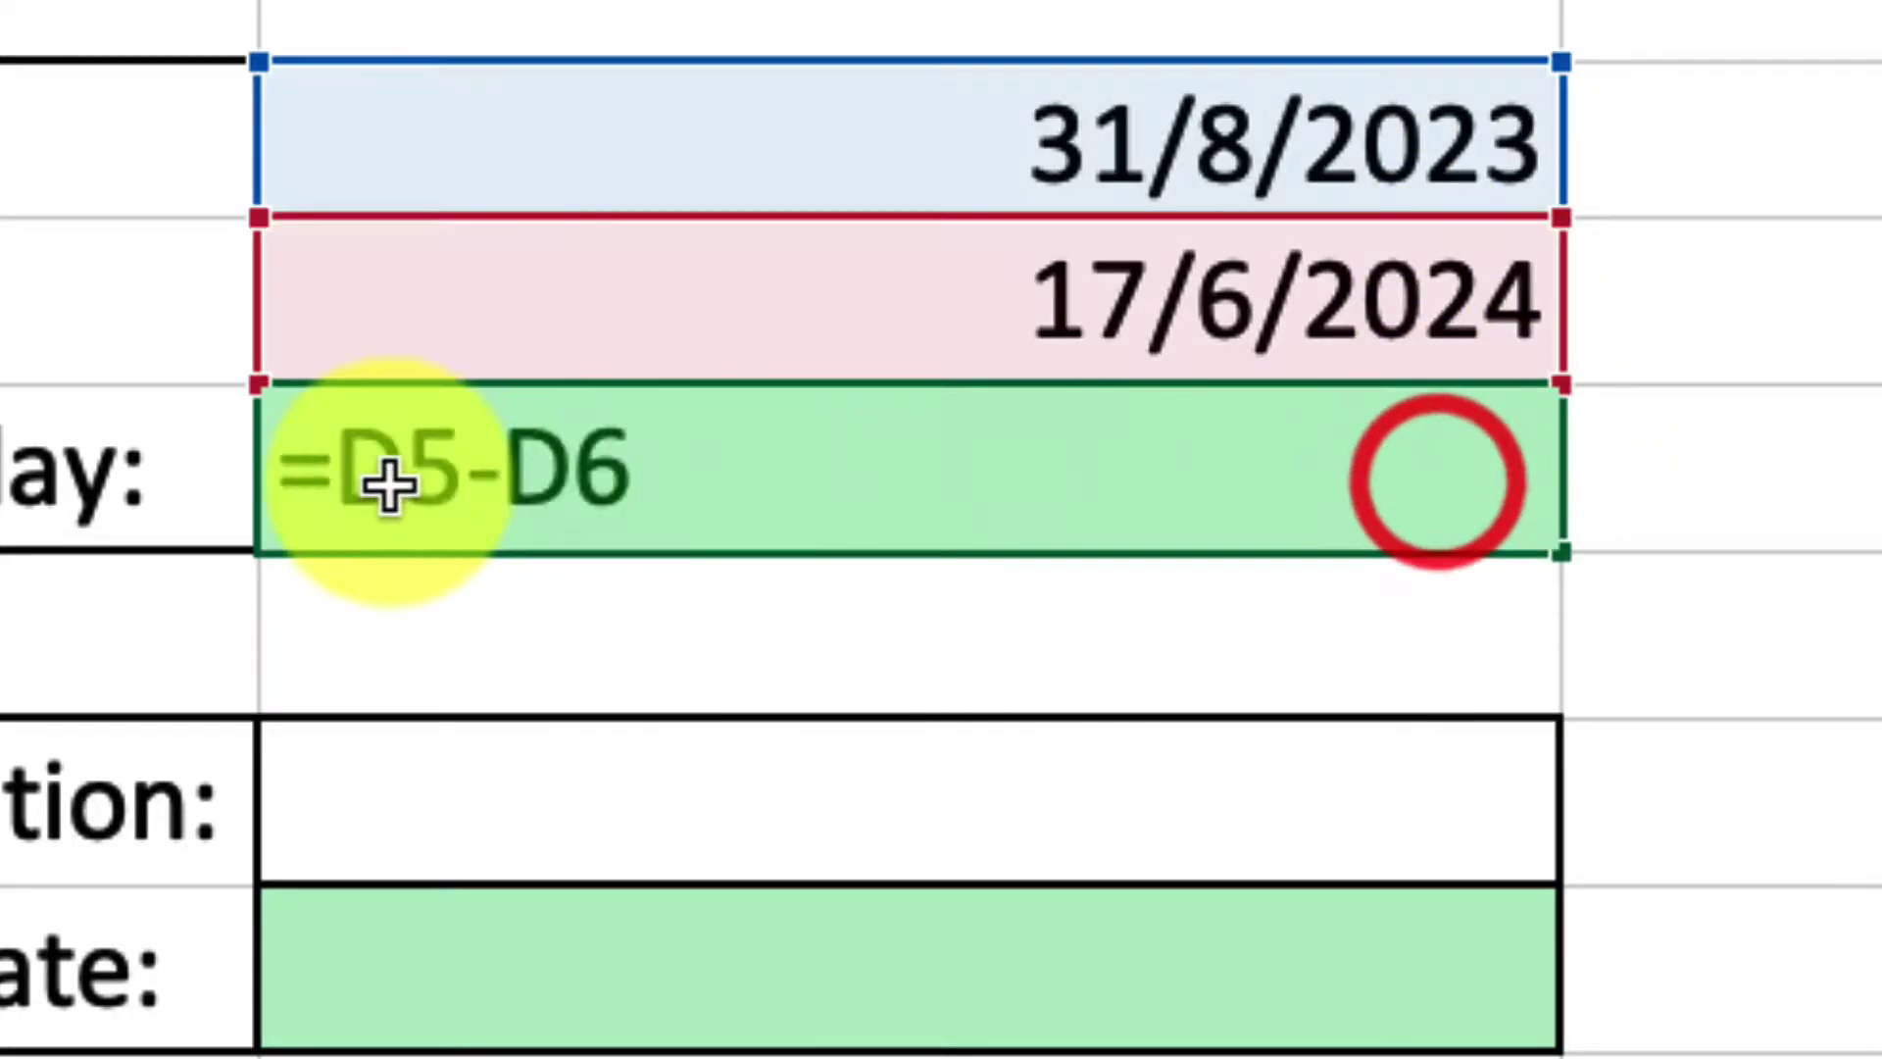
click(356, 485)
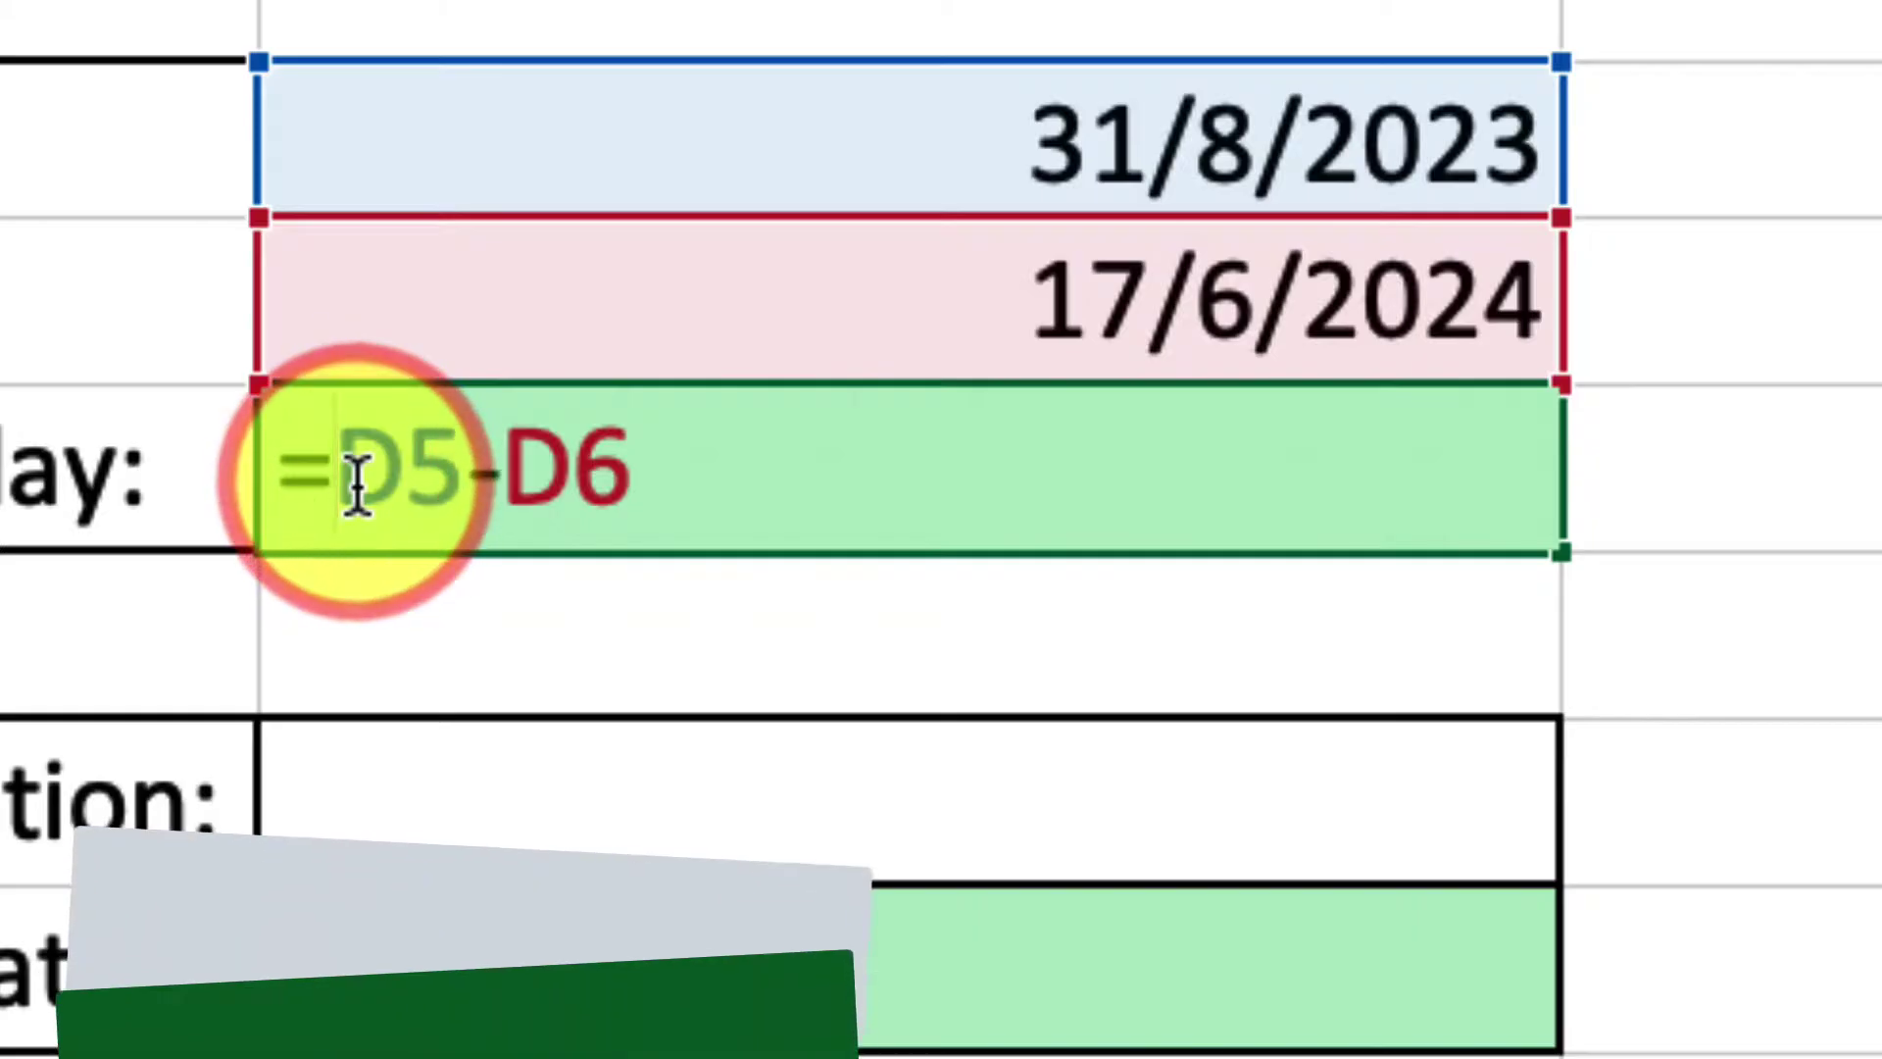
text(ABS)
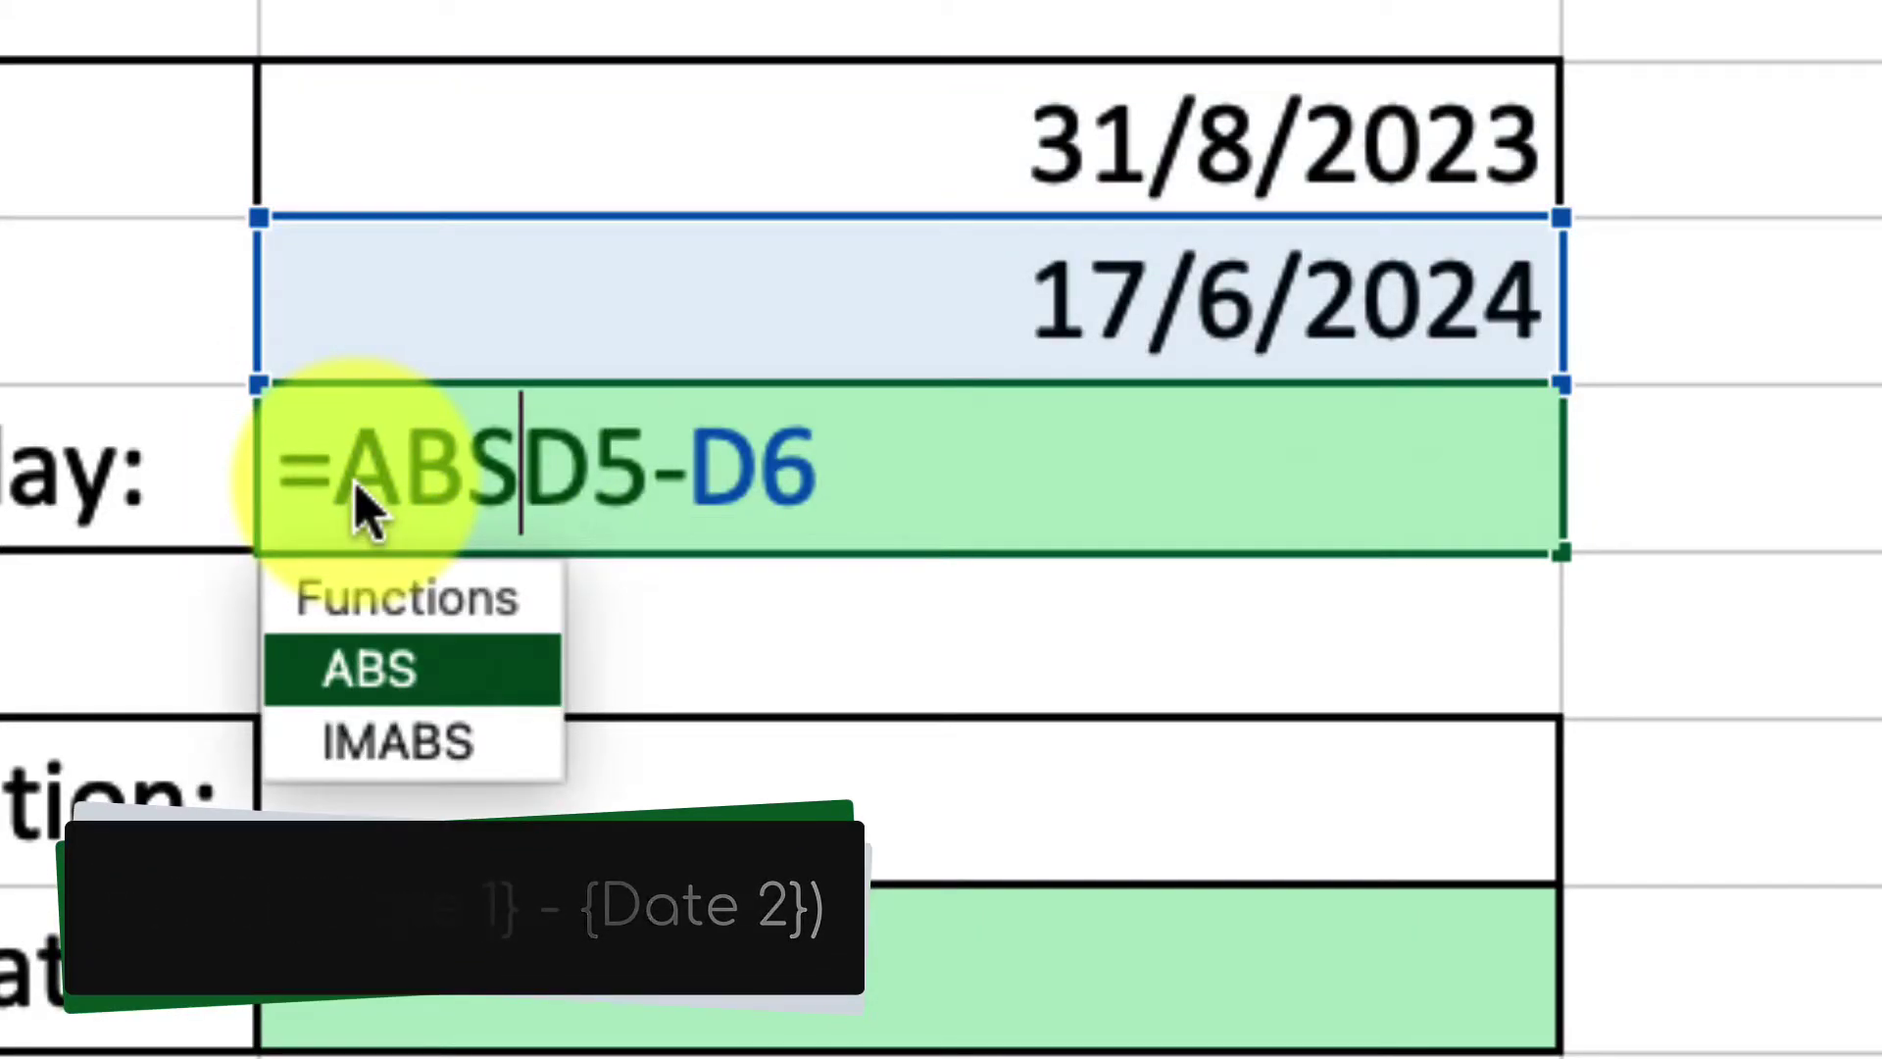
text(()
key(Right)
key(Right)
text())
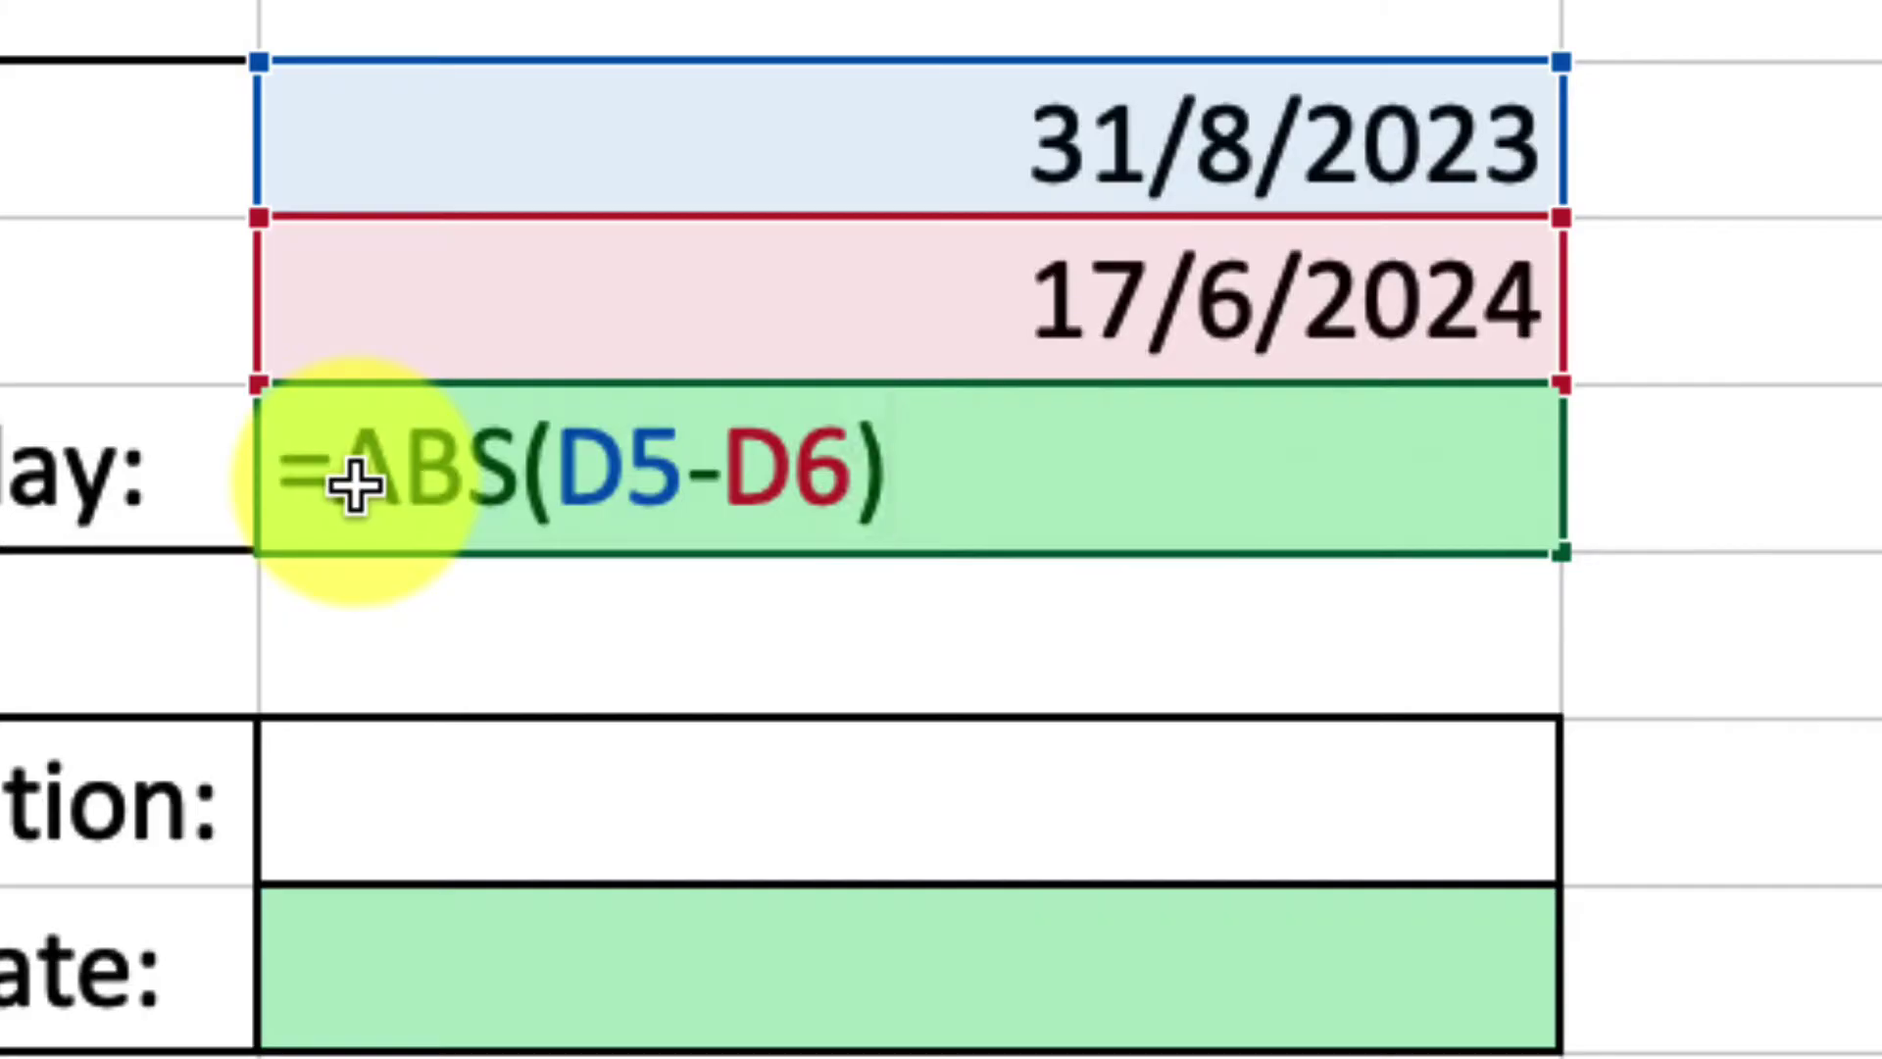
key(Return)
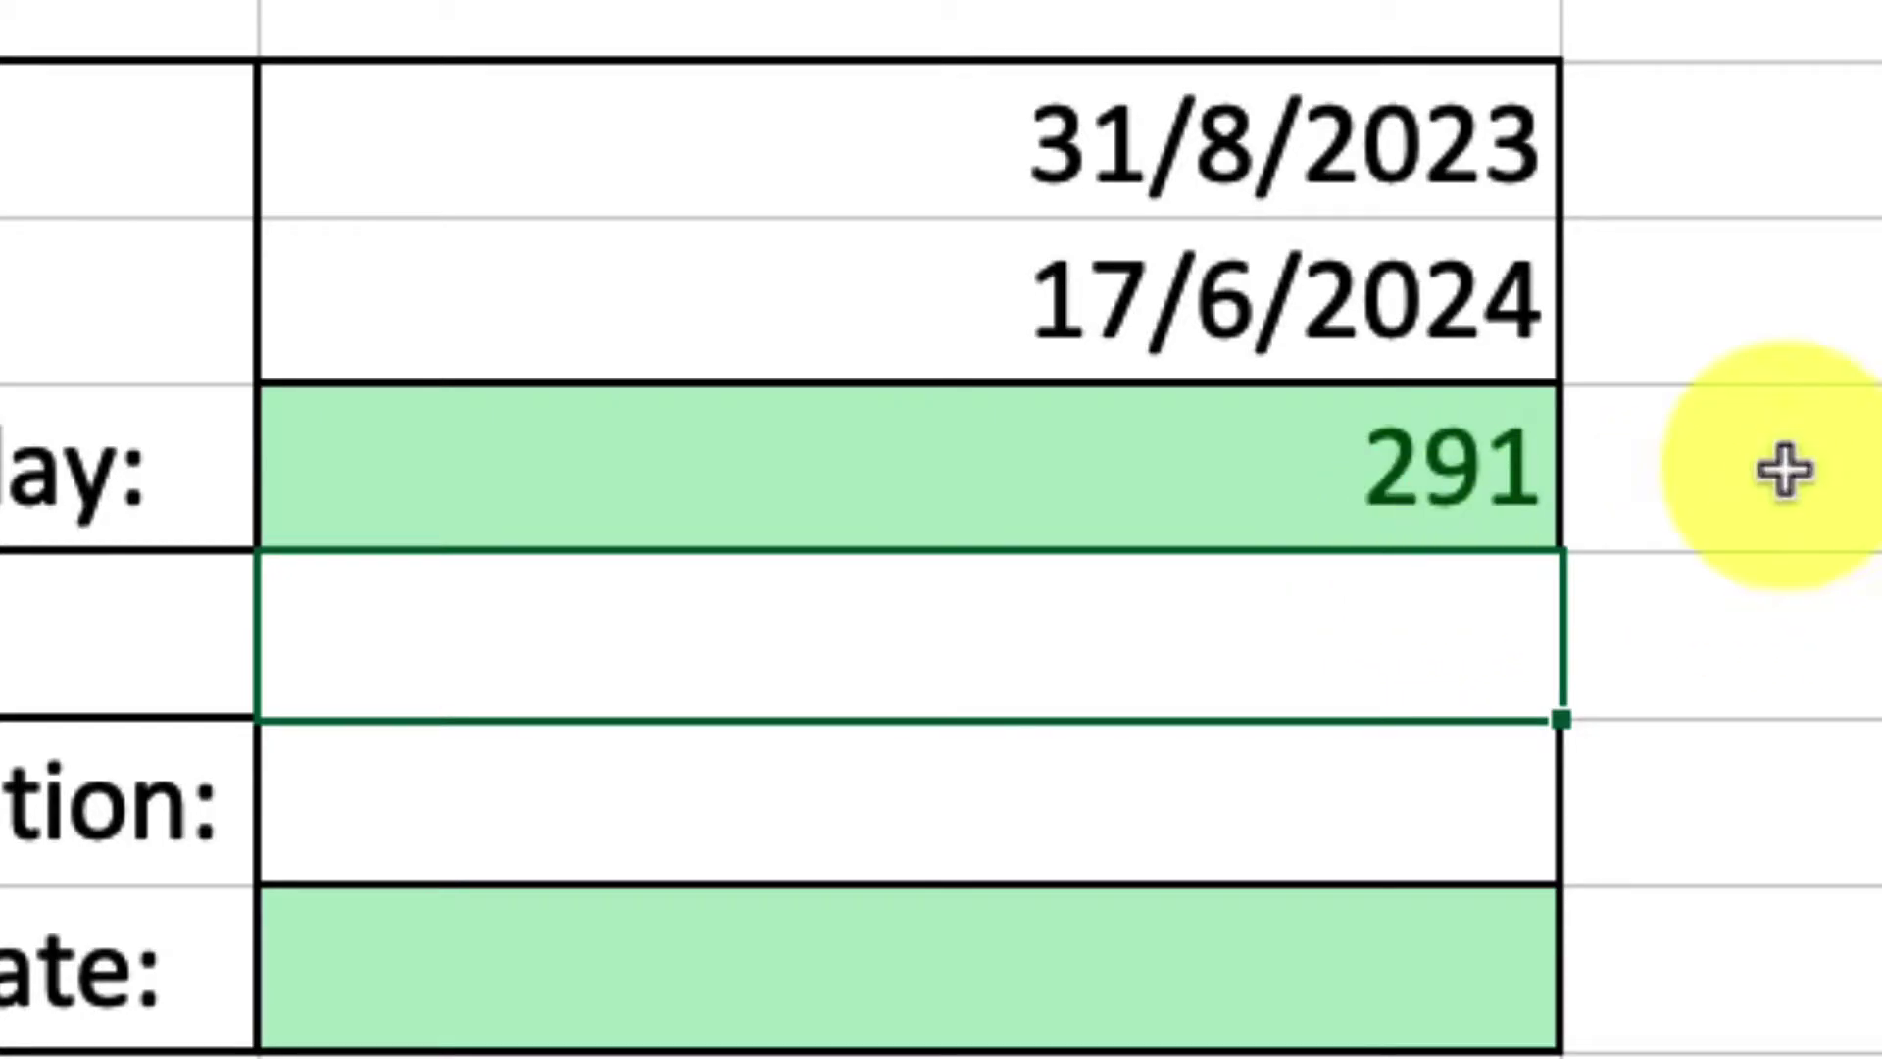
- Format D5:D7 as Number, showing 45169.00, 45460.00 and 291.00
drag(1392, 159, 1384, 390)
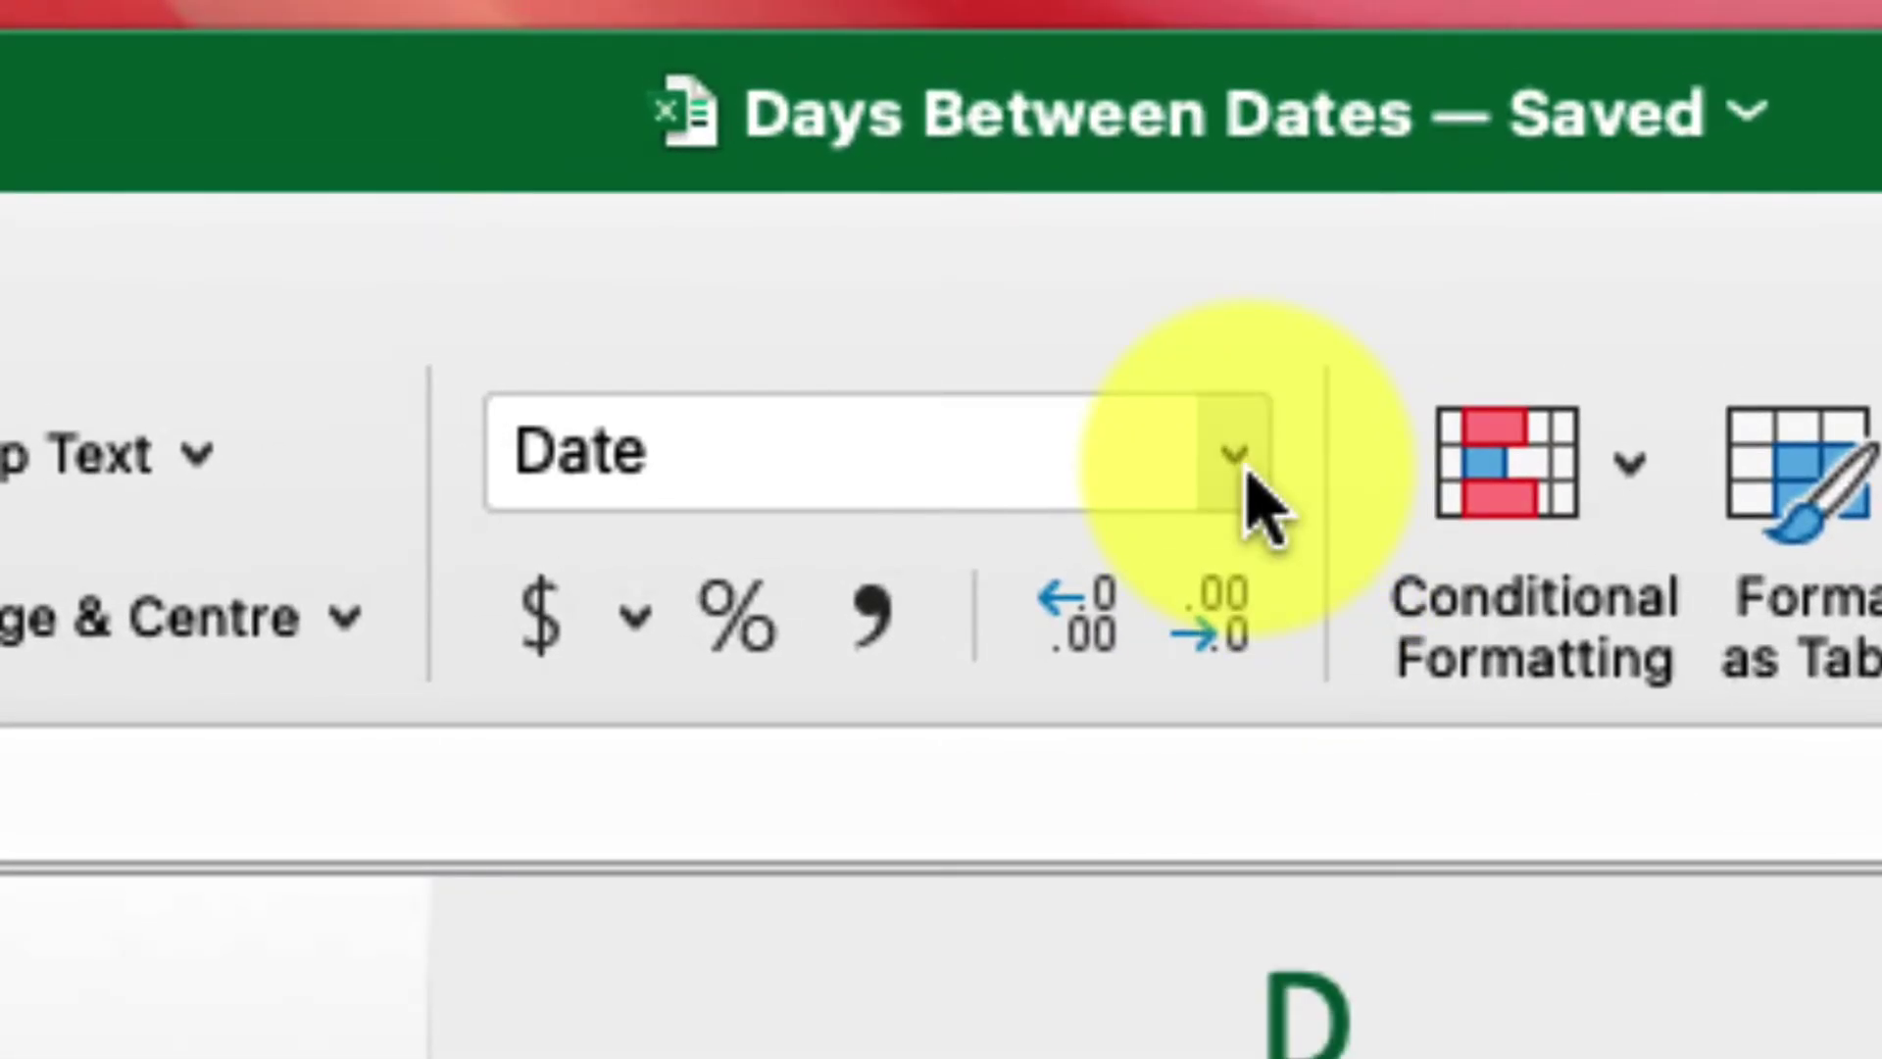
click(1251, 478)
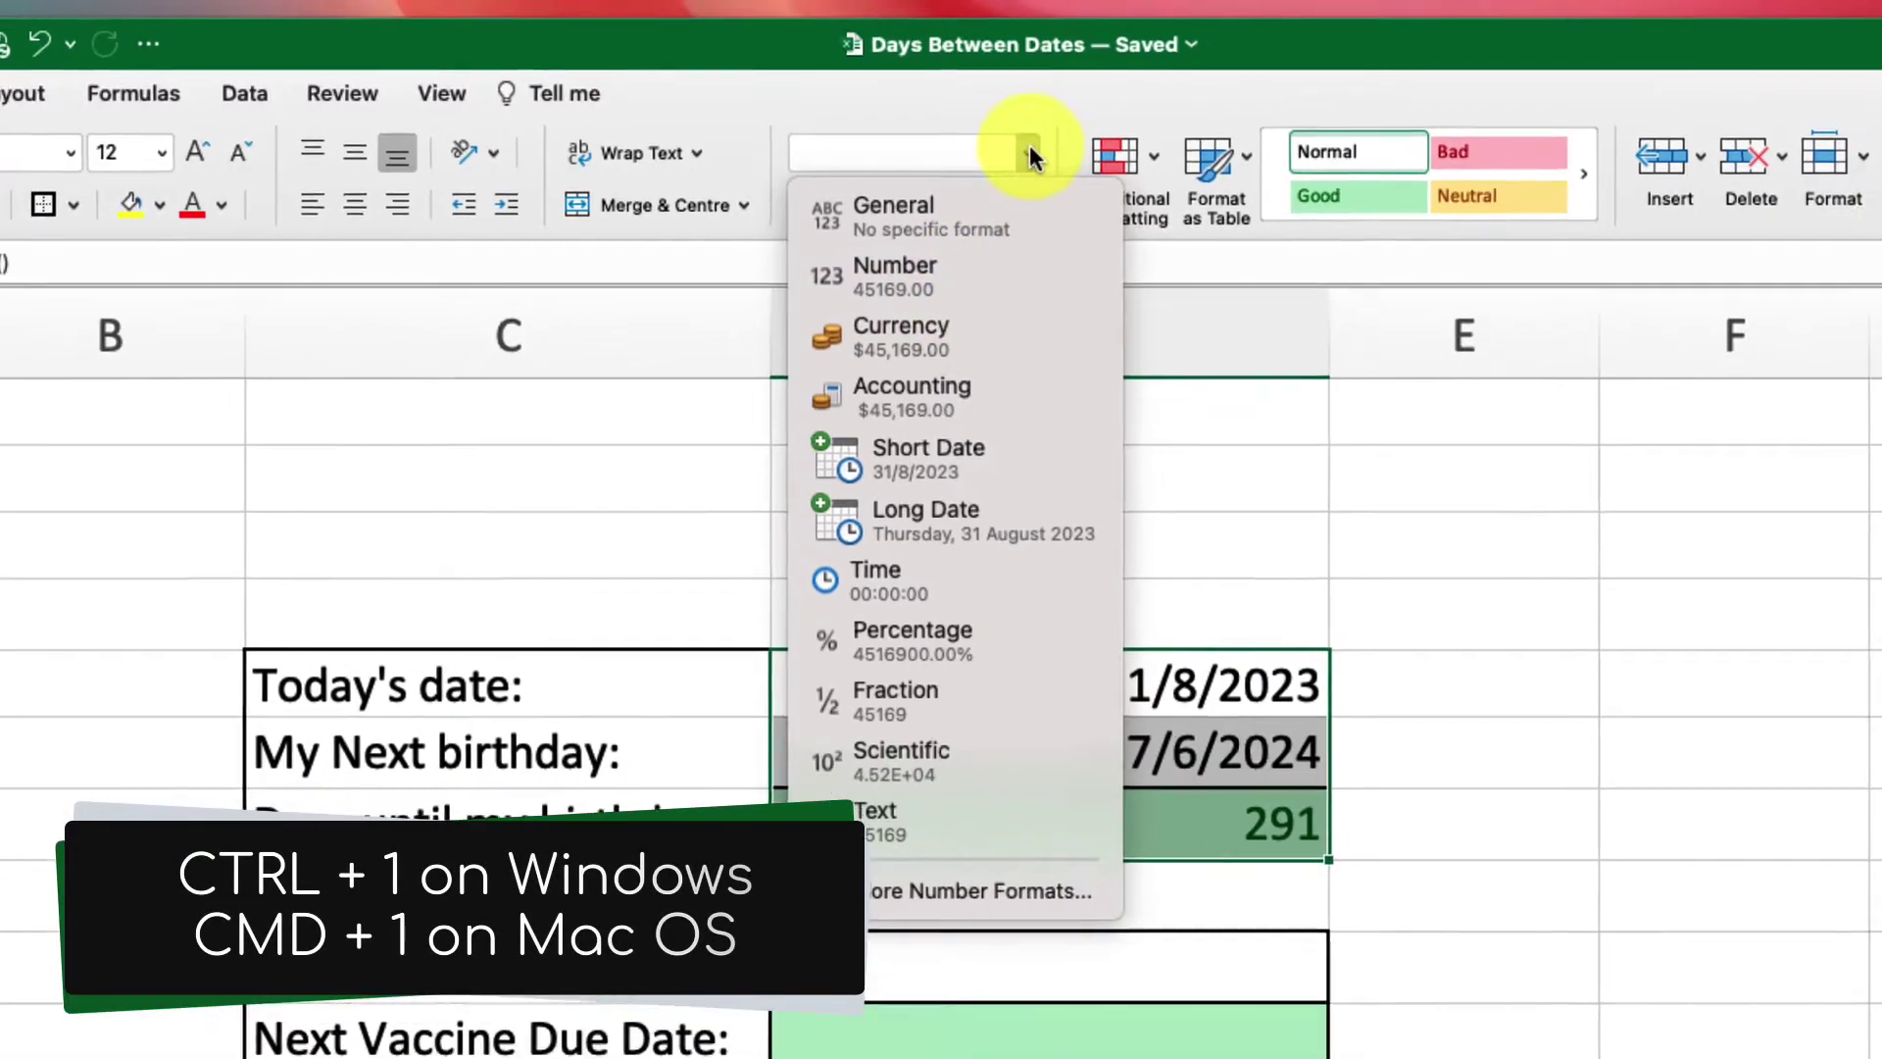
click(1028, 155)
key(super+1)
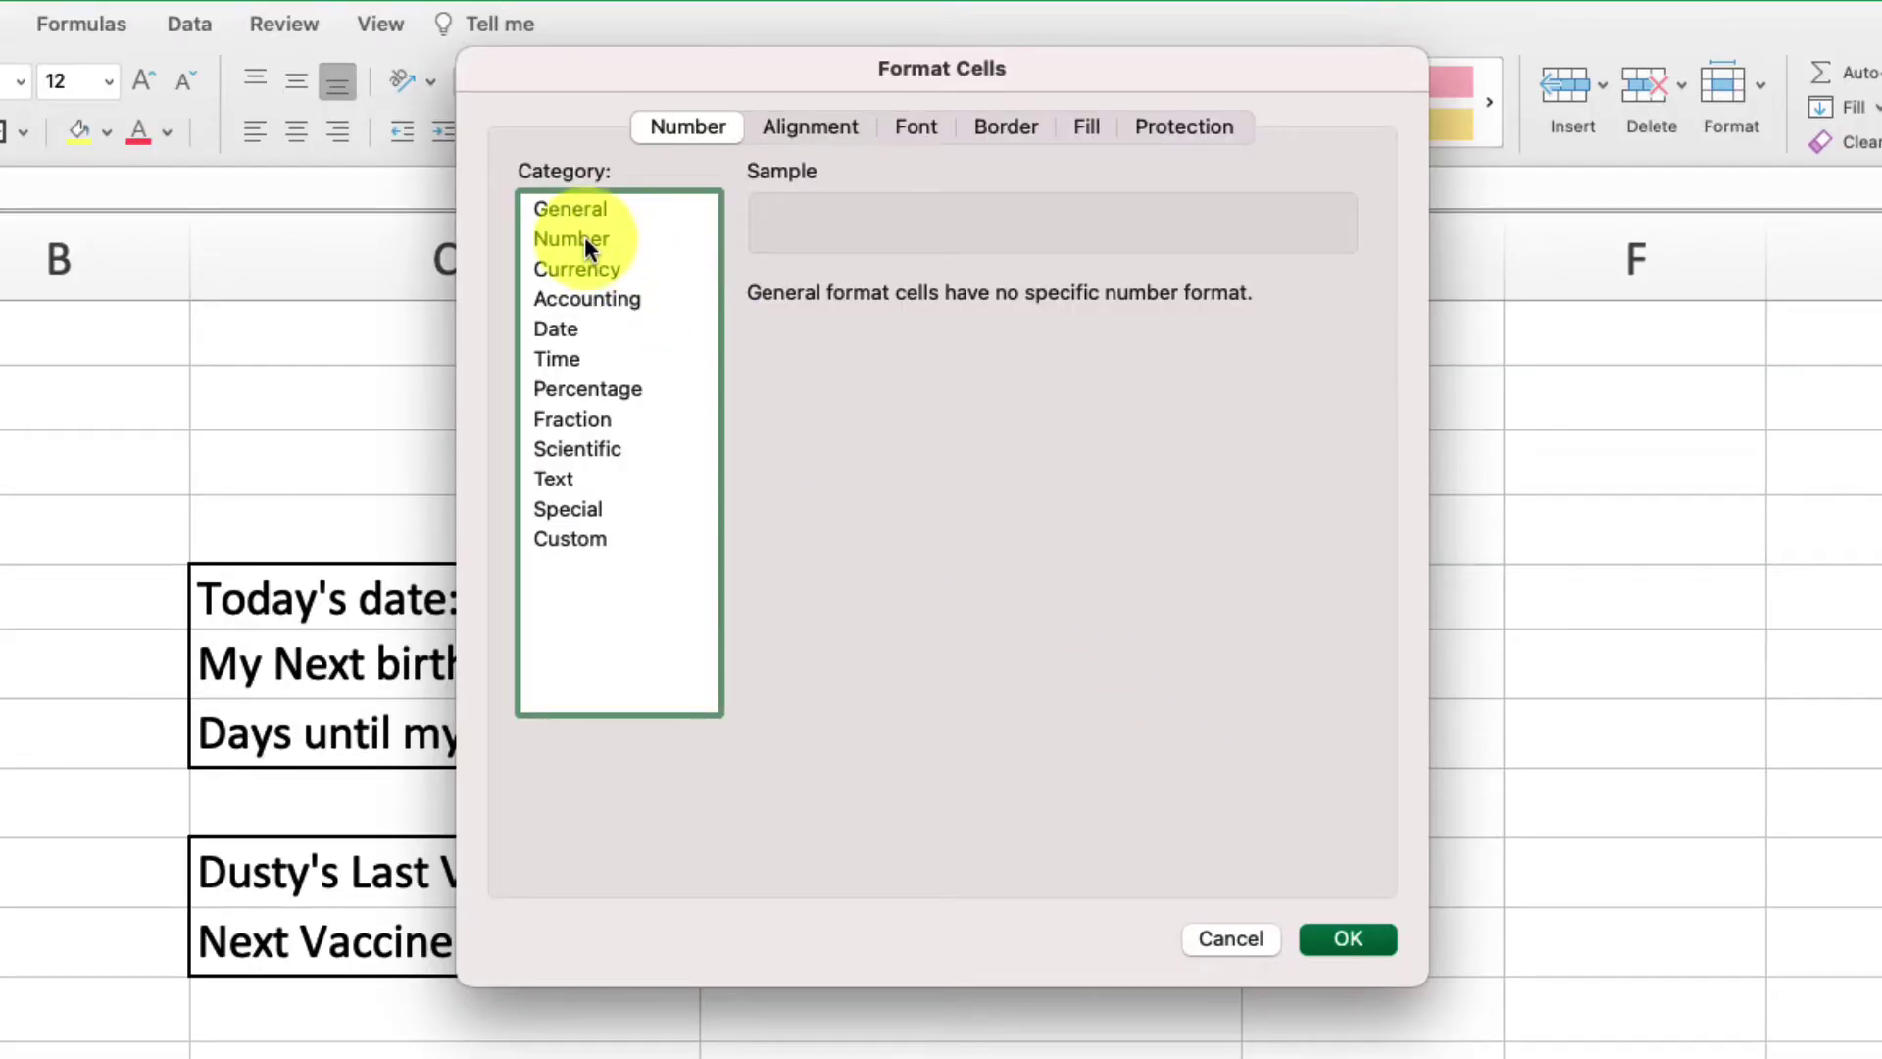
click(584, 237)
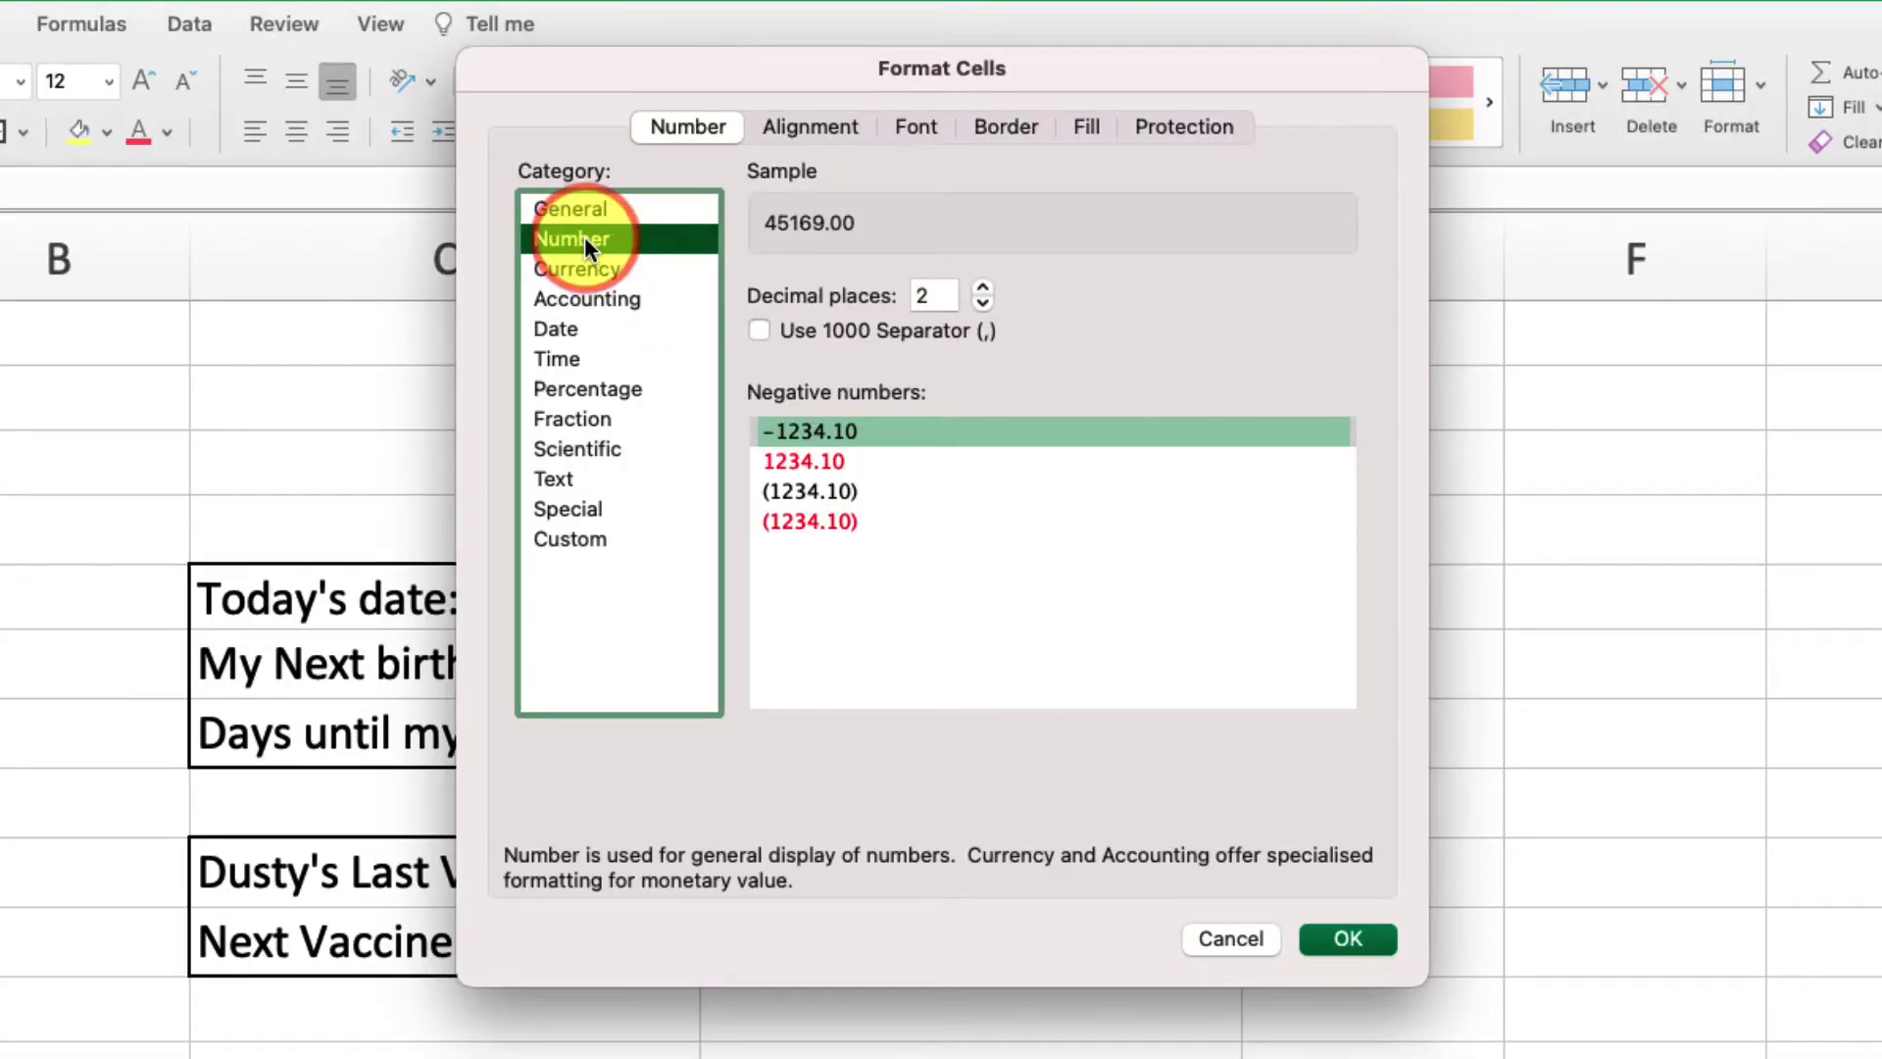
click(1335, 937)
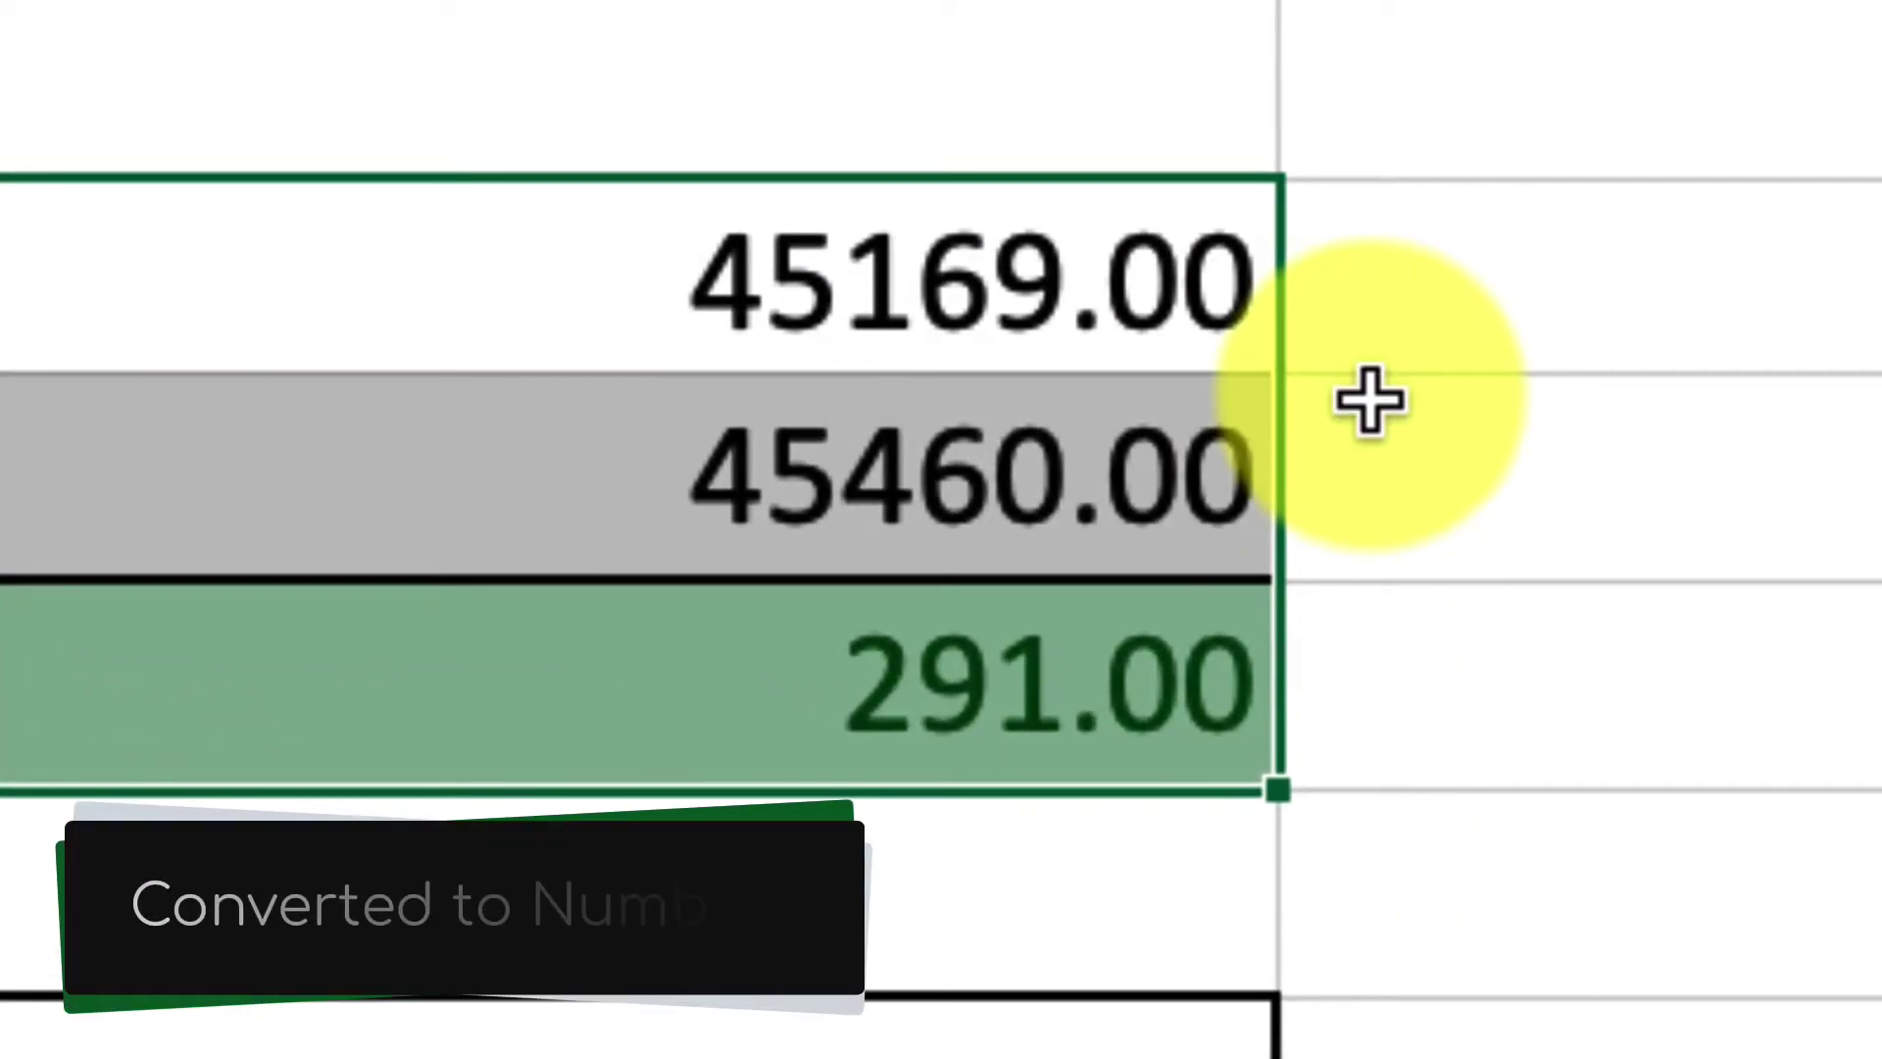
click(1239, 329)
click(1162, 498)
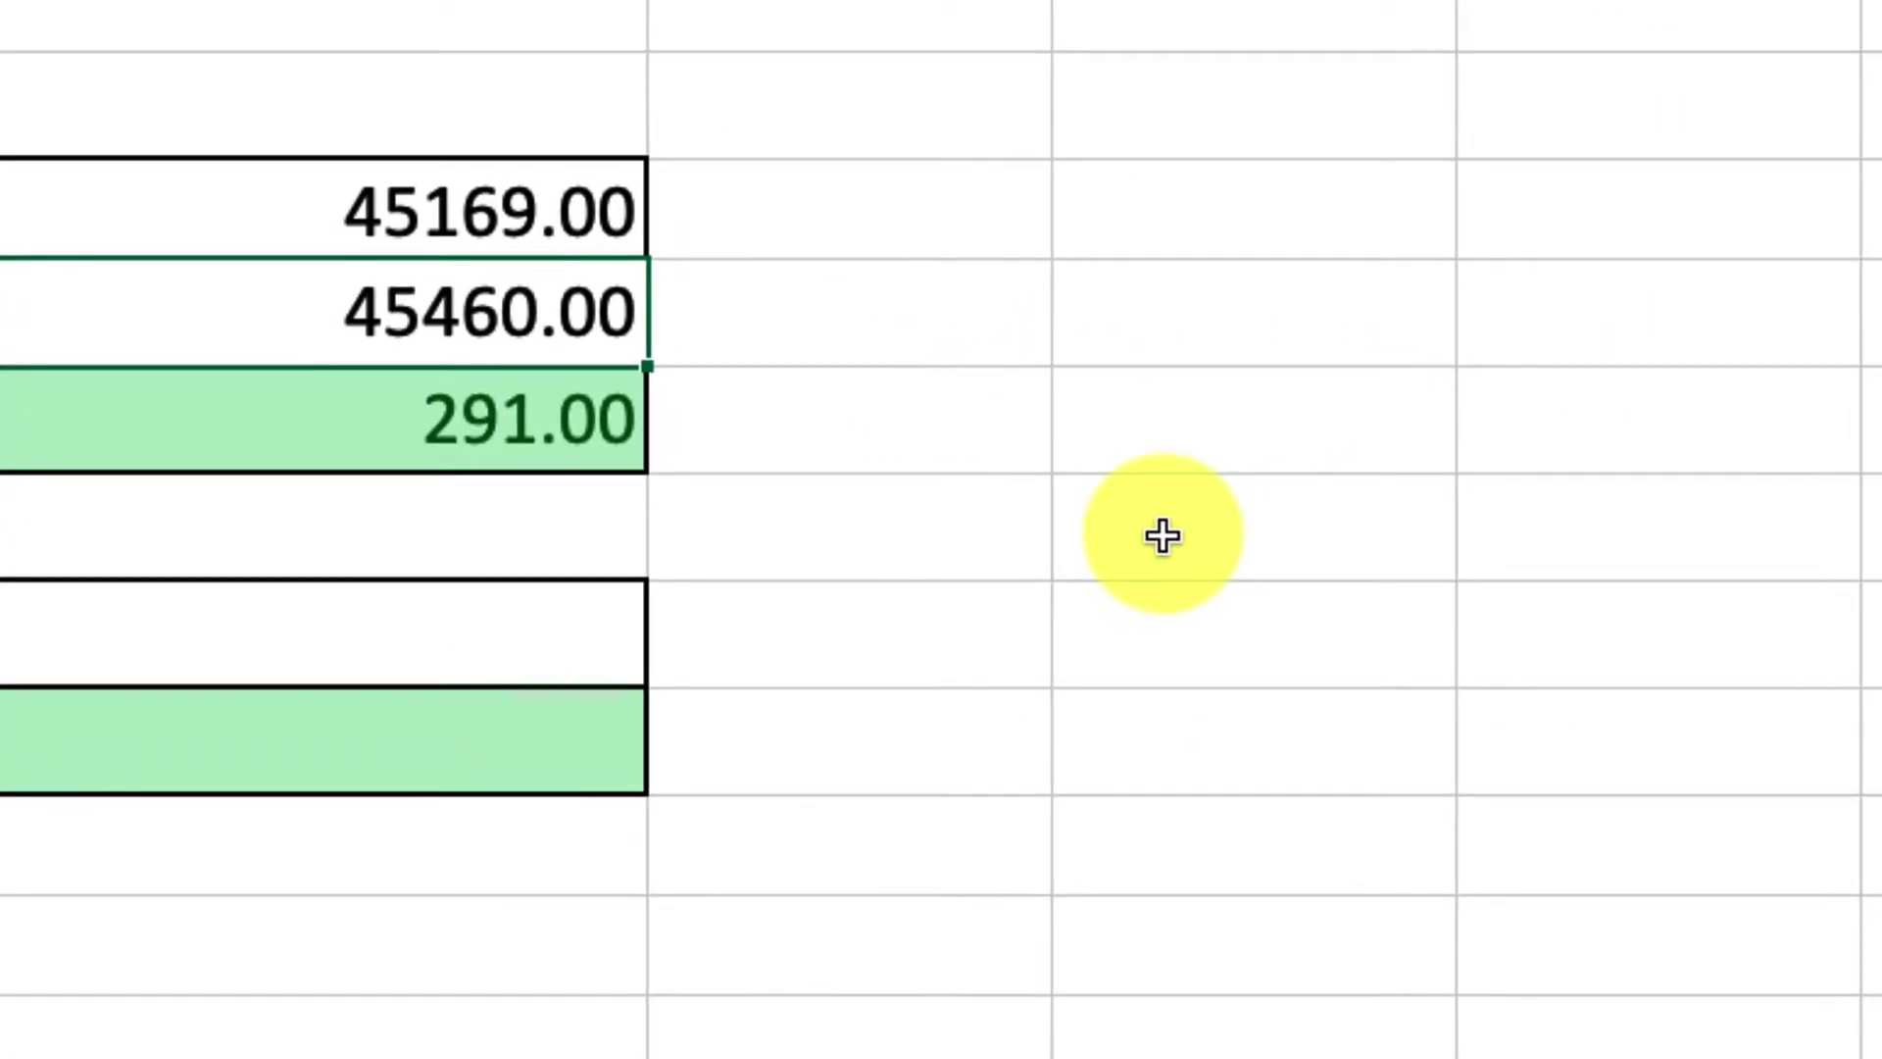
- Enter the date 01/01/1900 in cell F8
click(1162, 534)
click(1162, 534)
text(01/01)
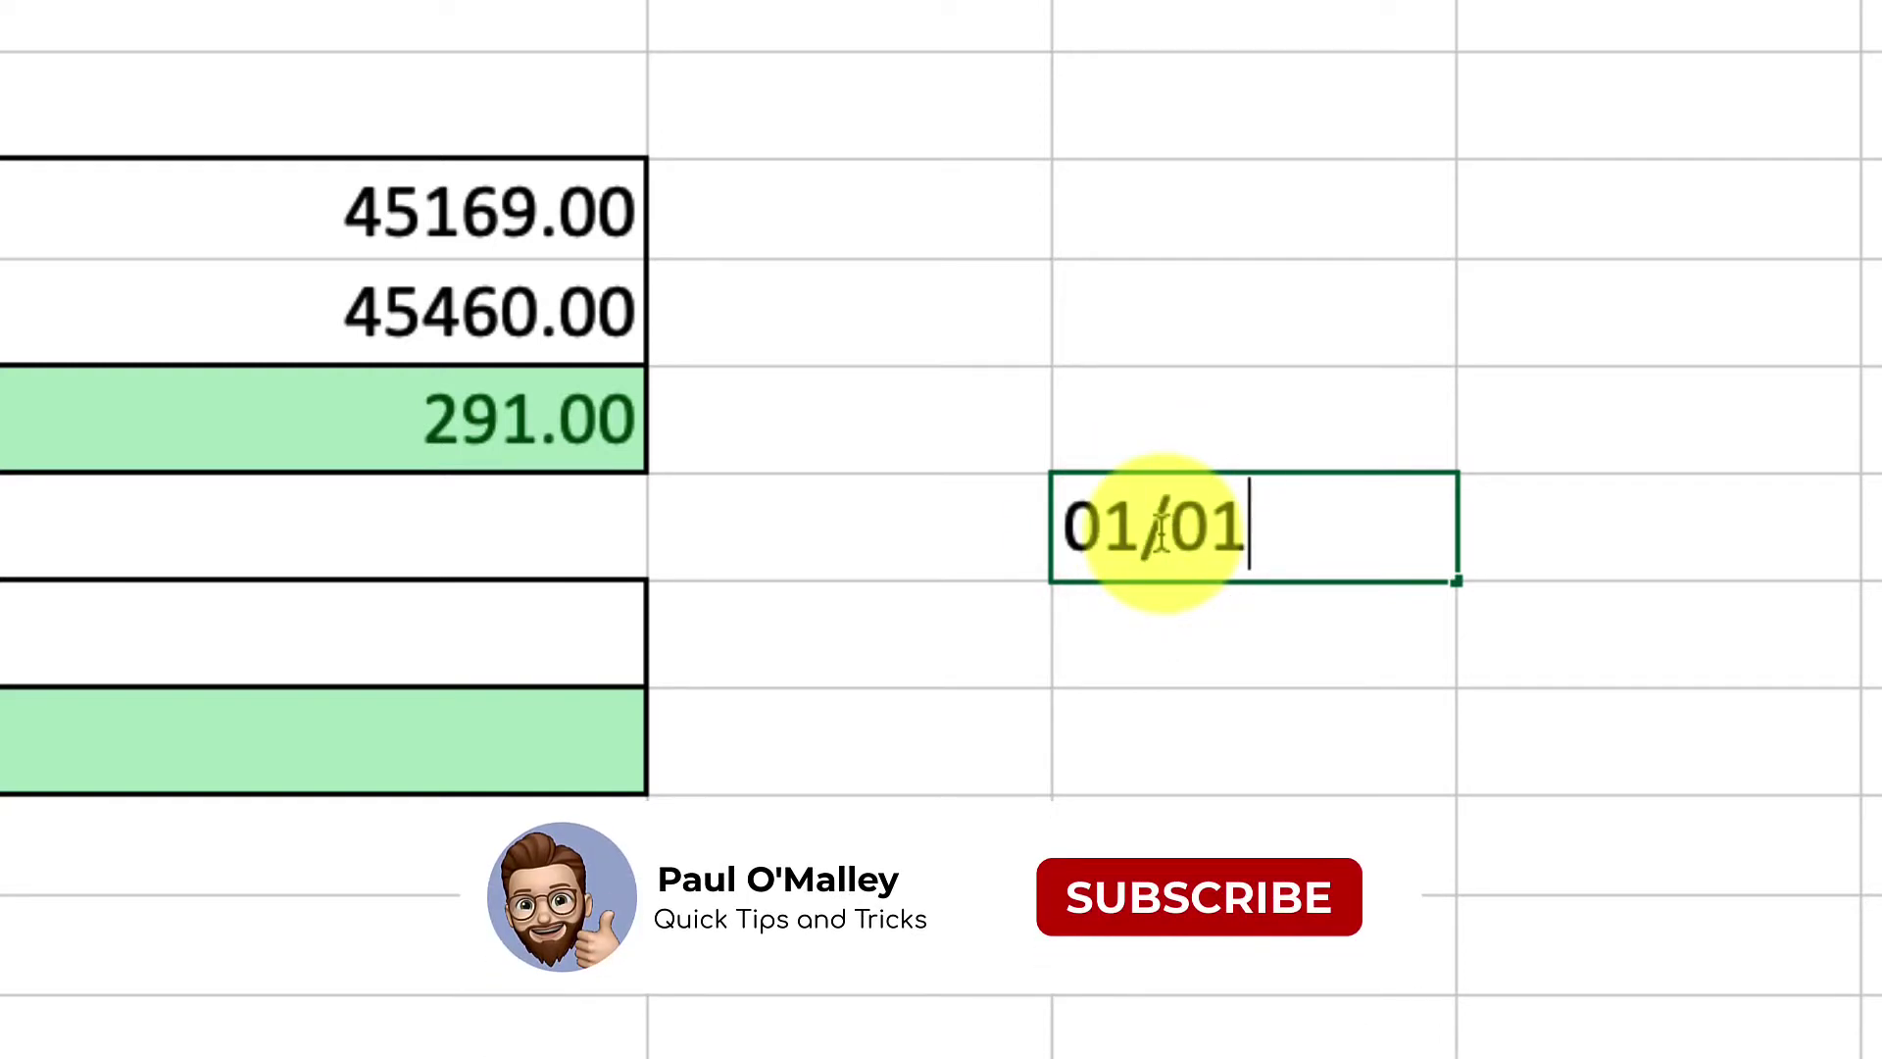
text(/1900)
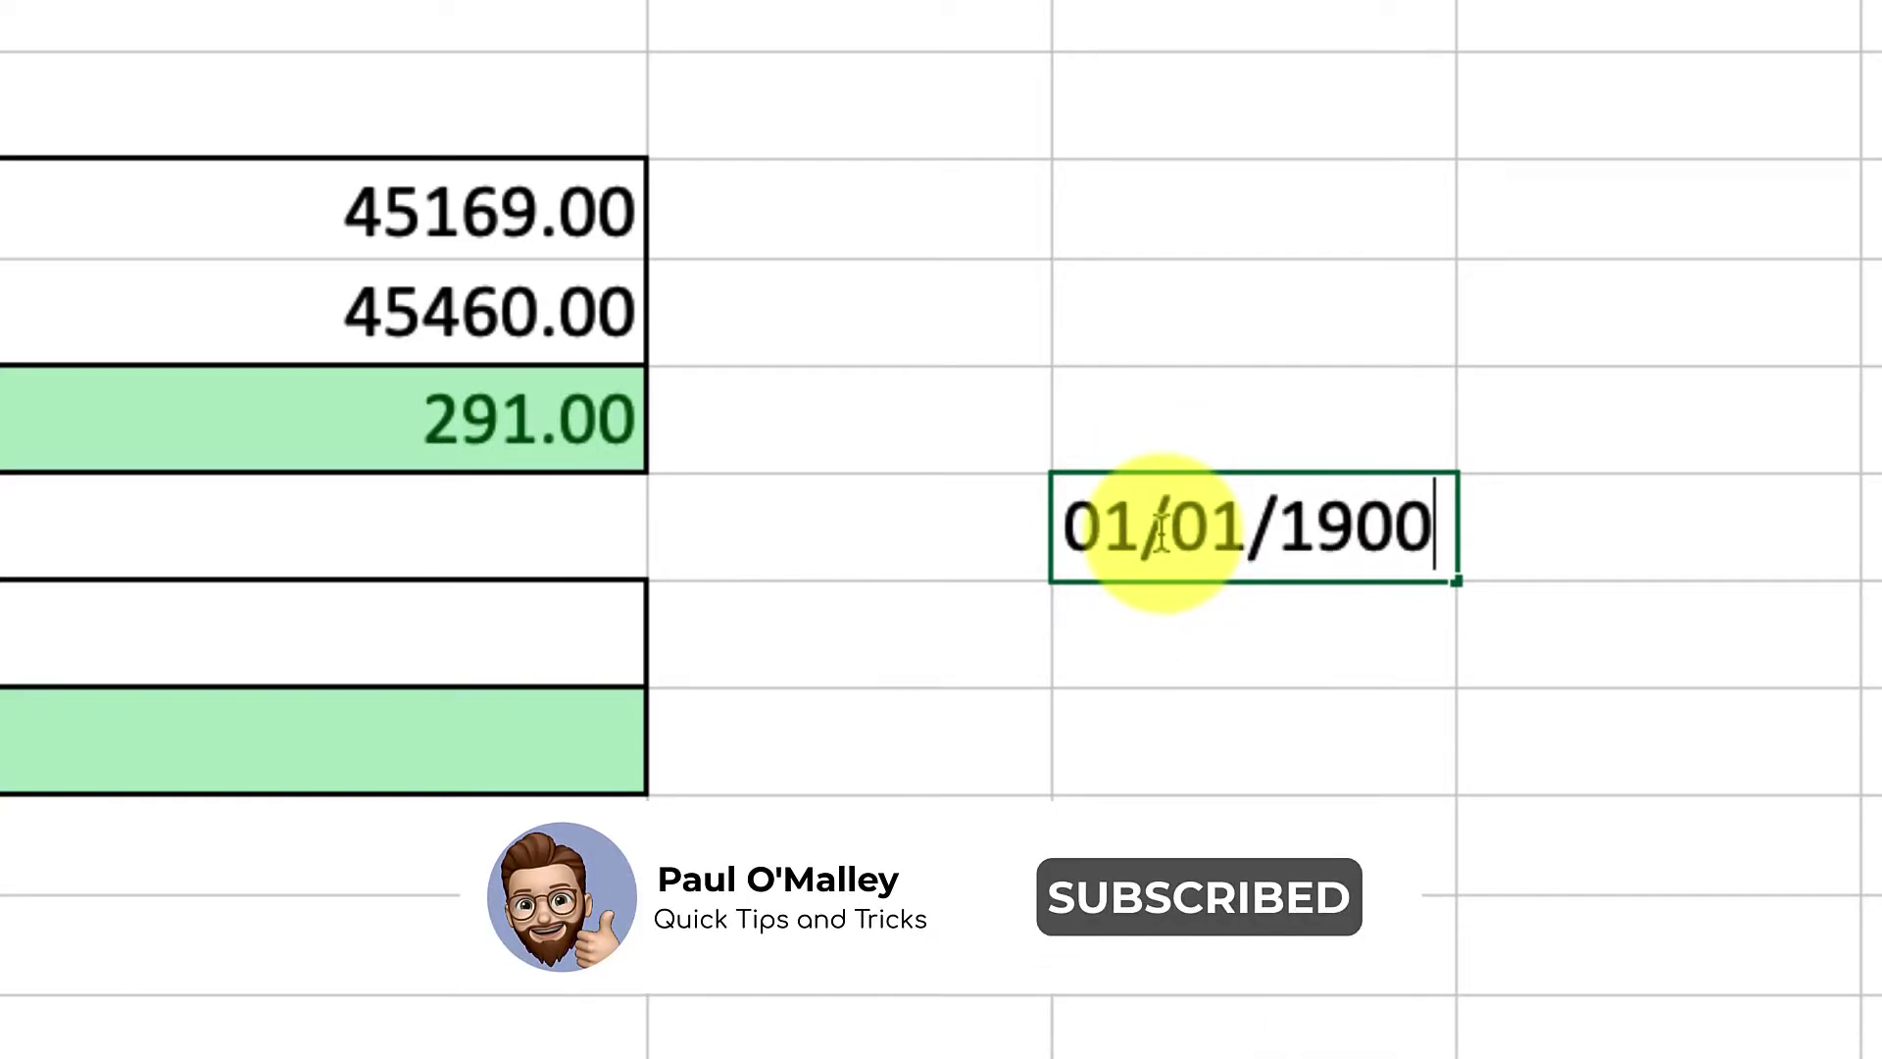
key(Return)
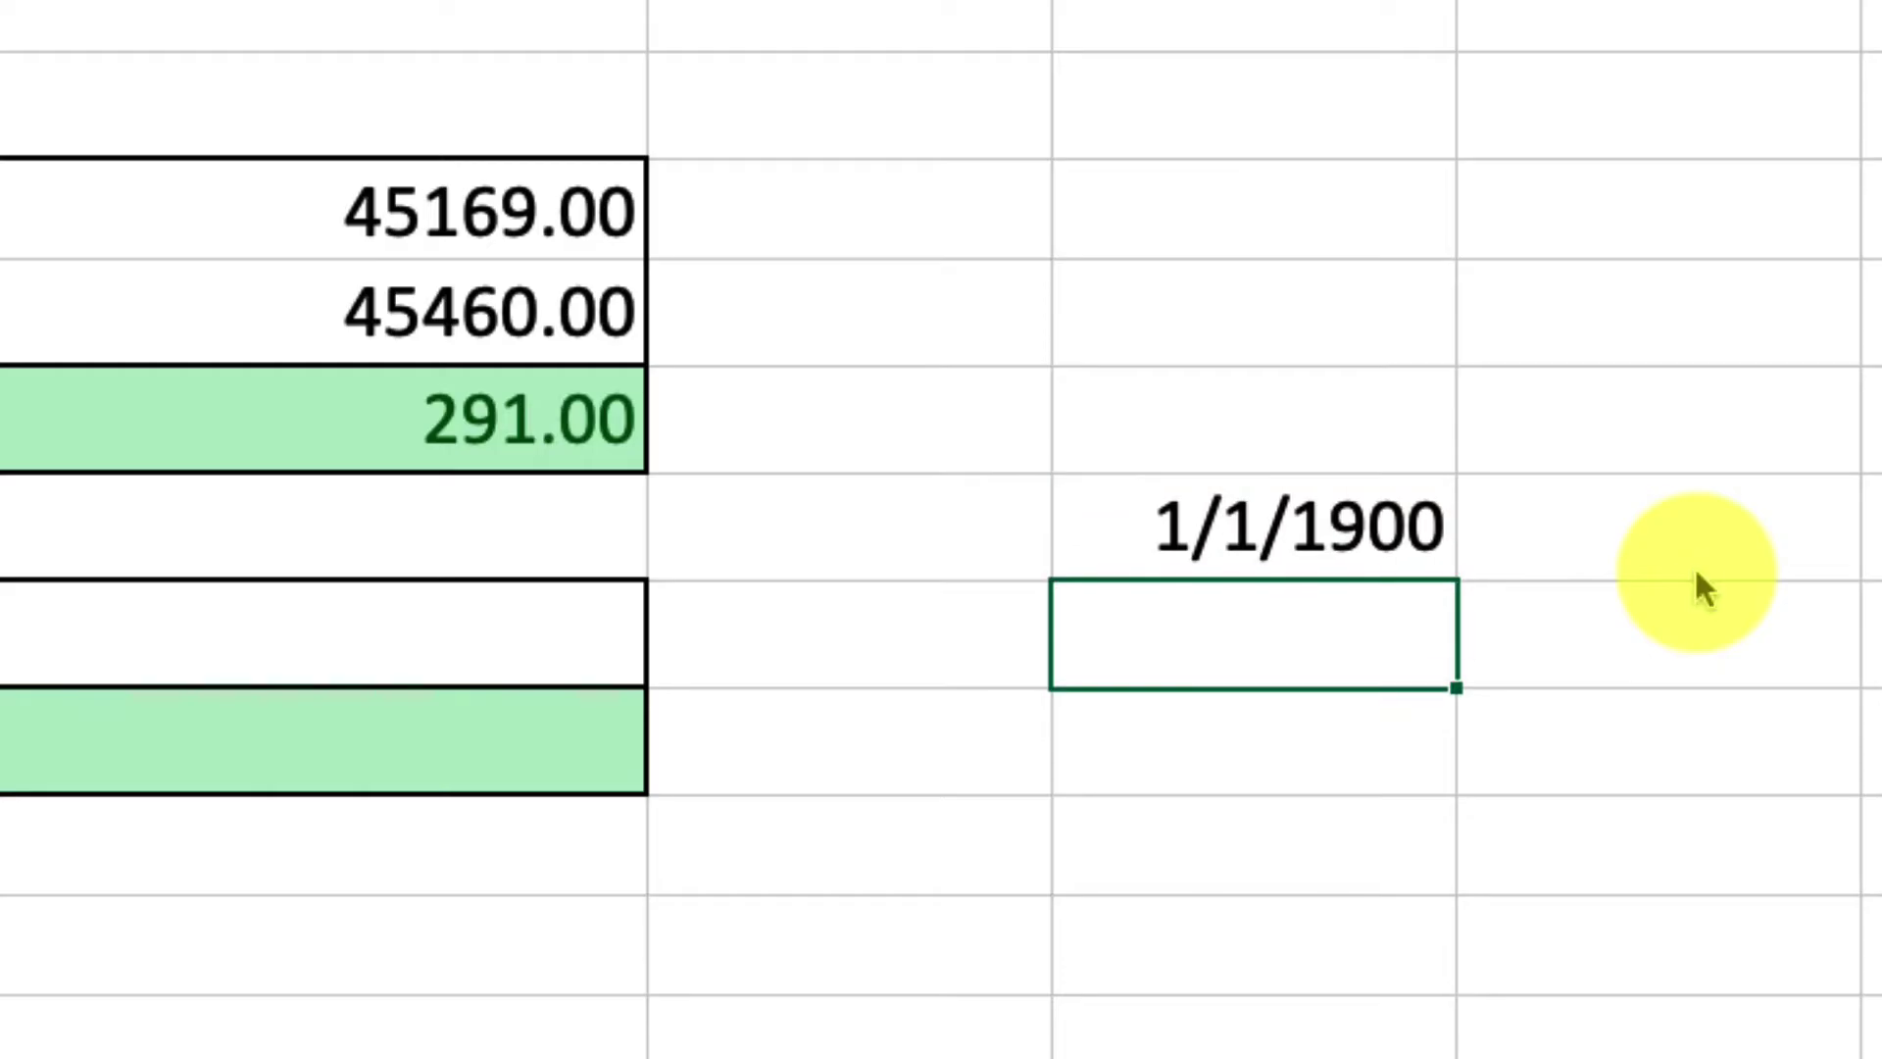
- Apply Number format to F8 to reveal serial 1, then undo back to 1/1/1900
click(1392, 542)
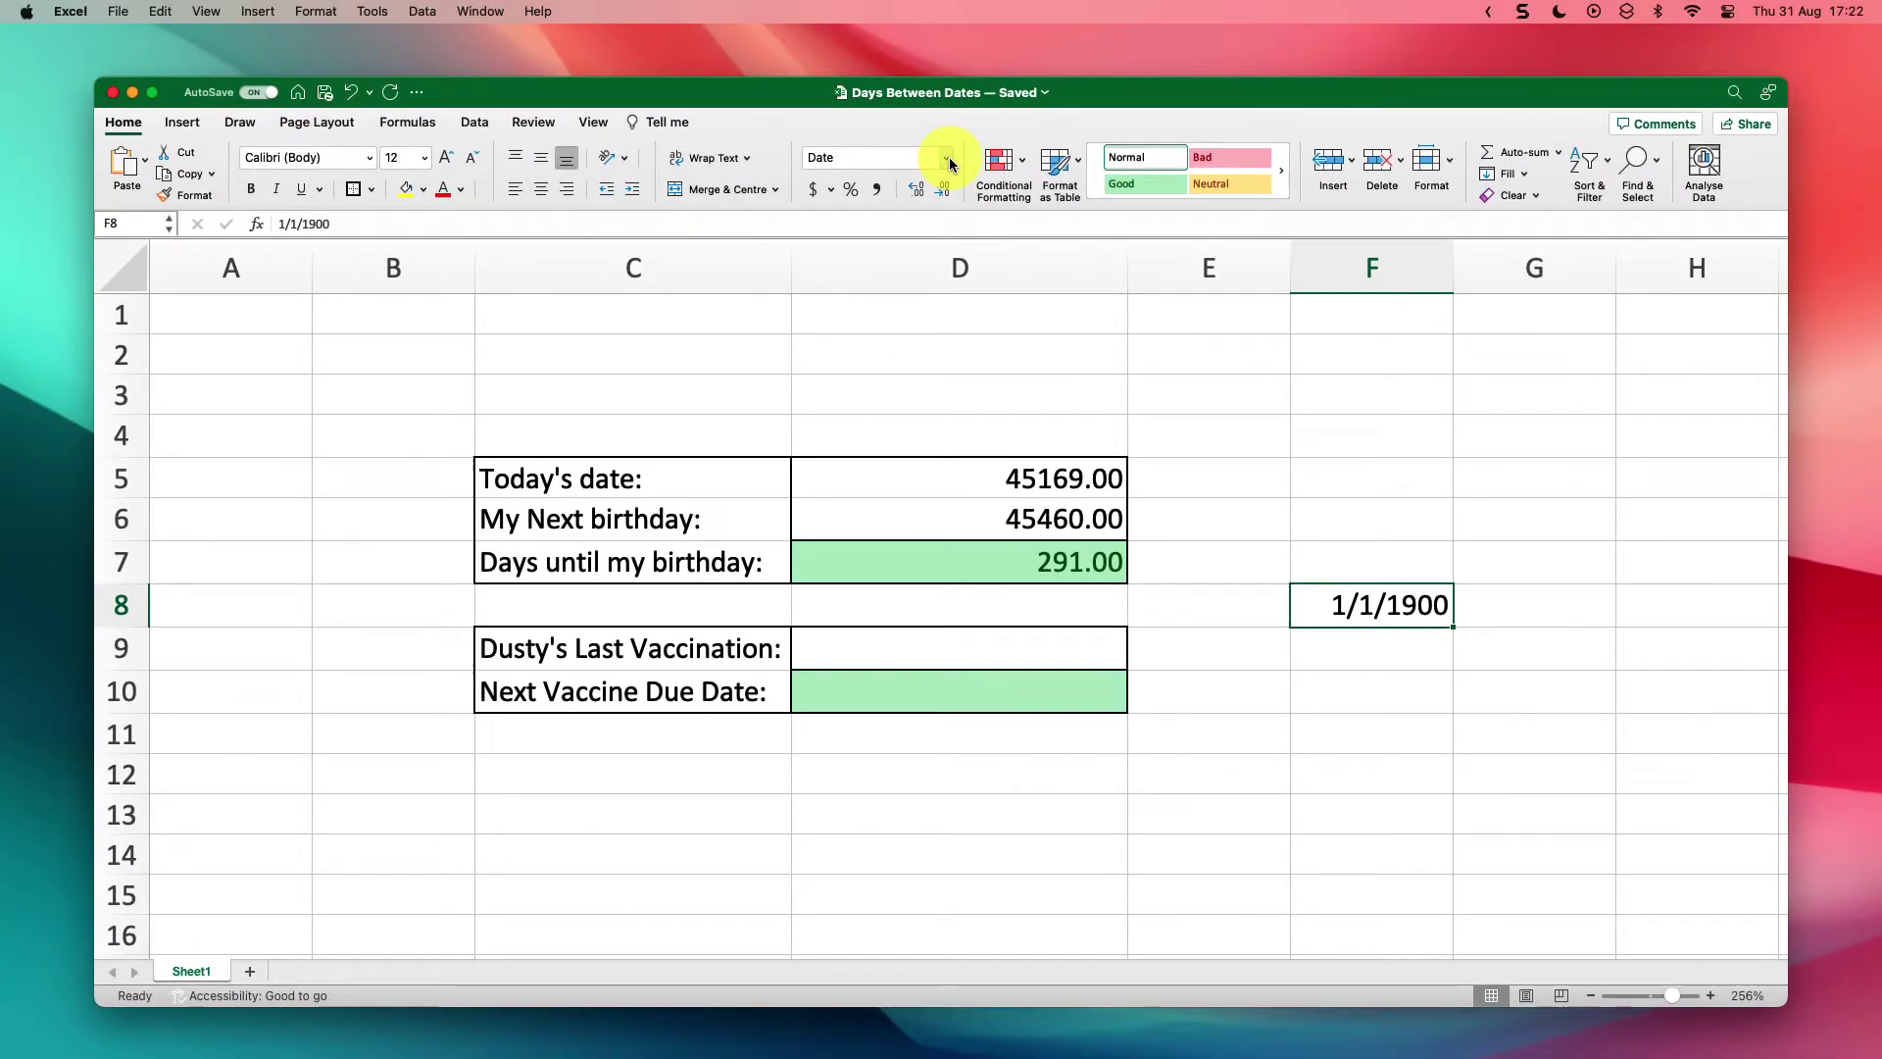
click(947, 159)
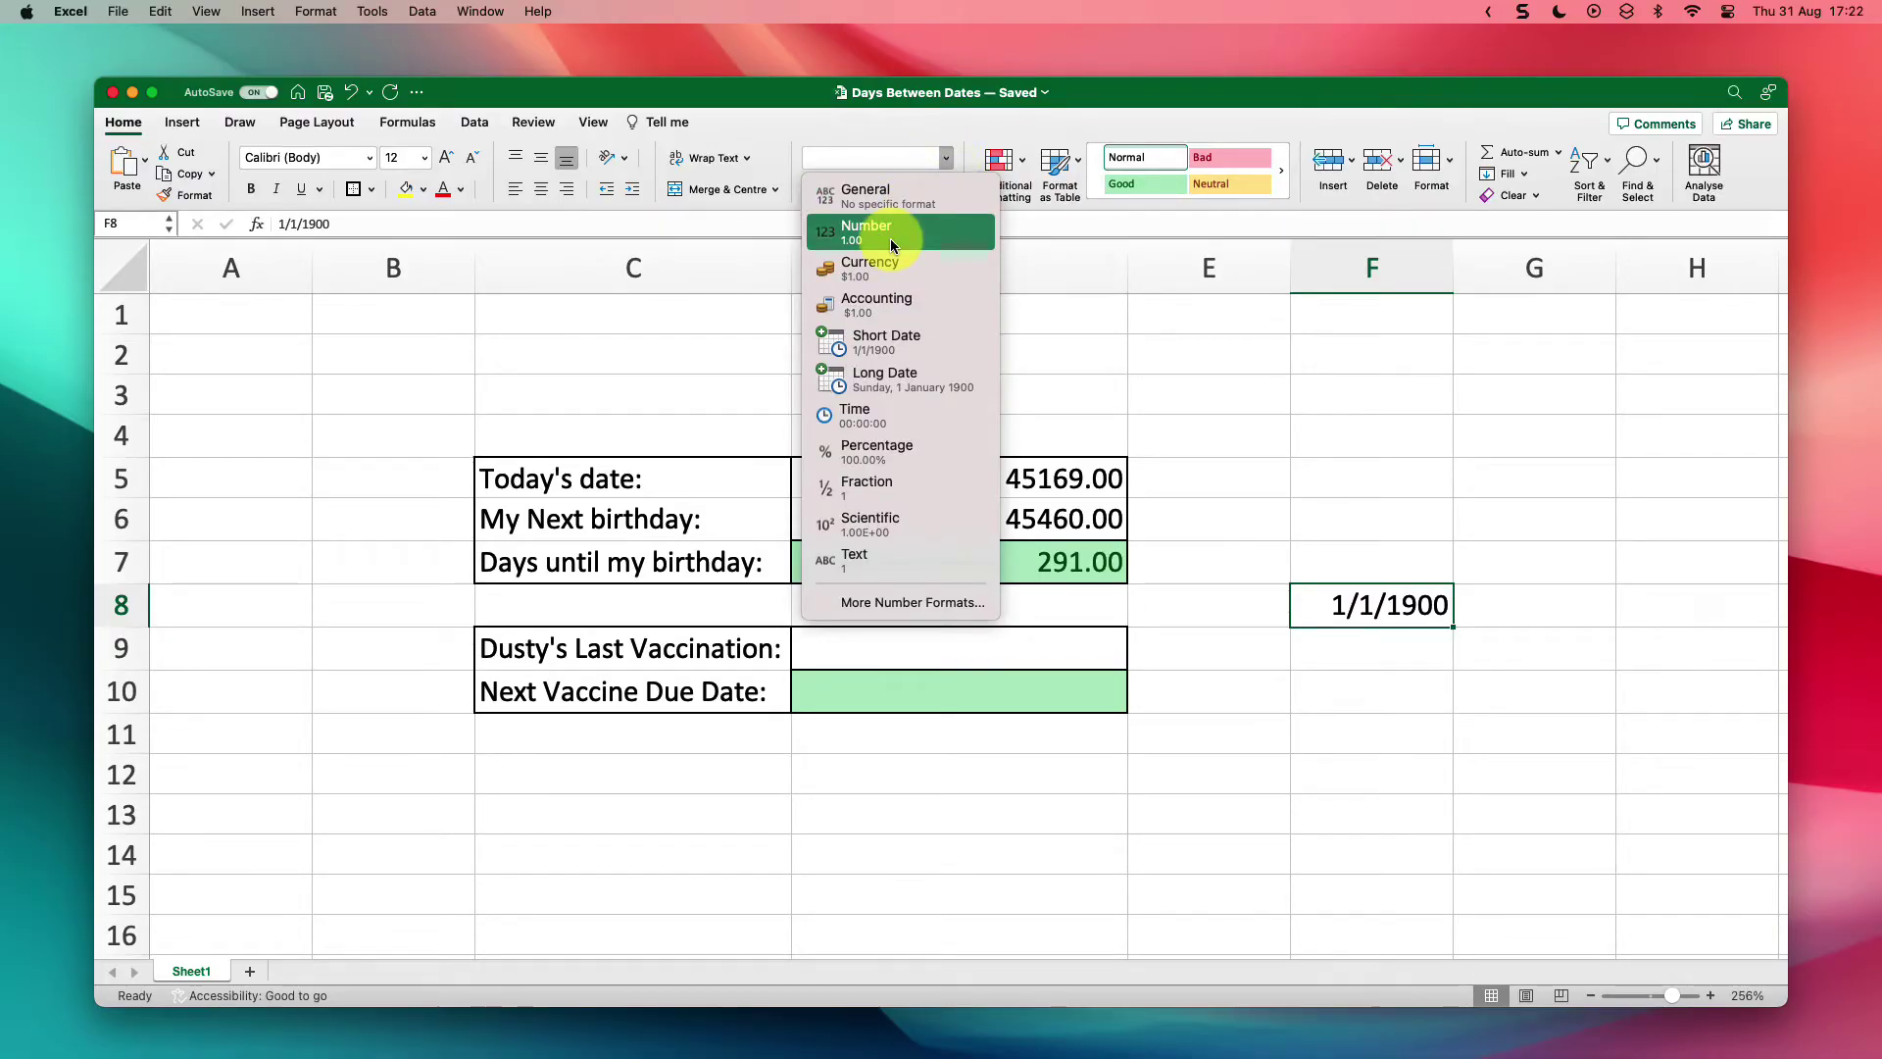
click(890, 238)
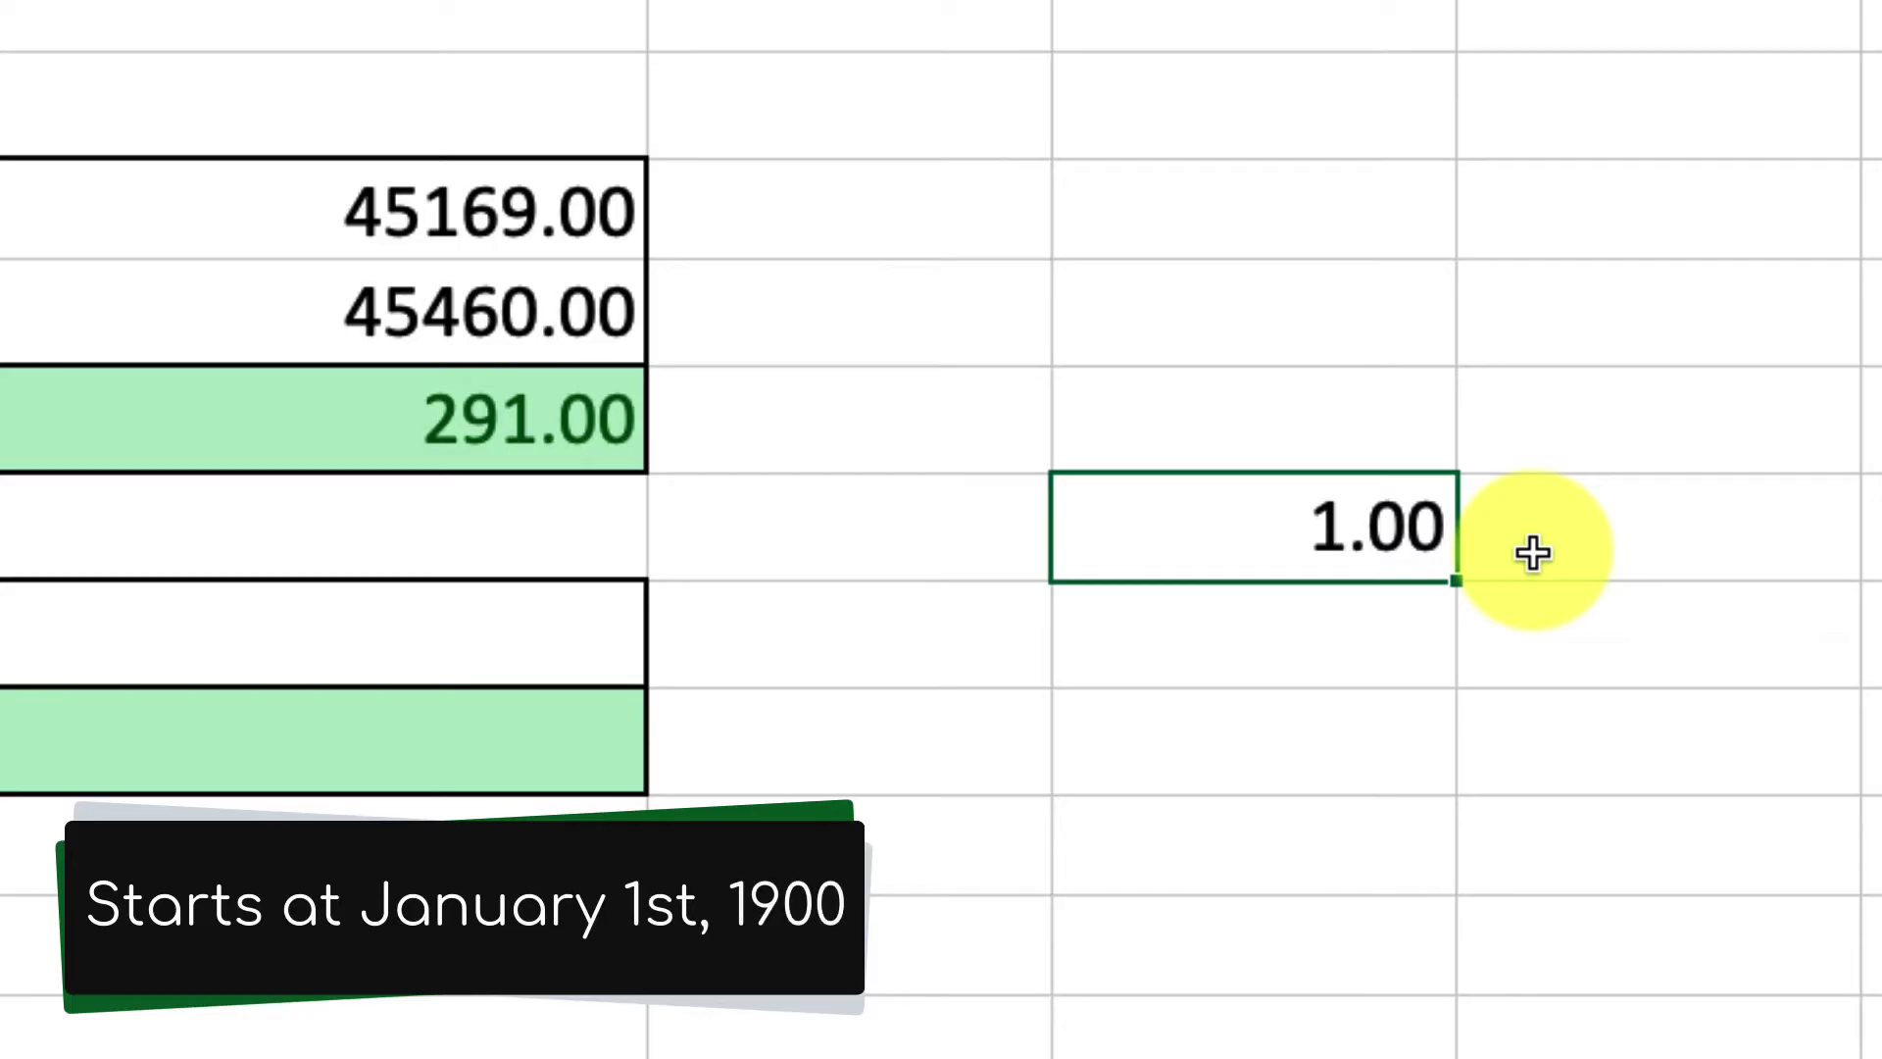
key(ctrl+z)
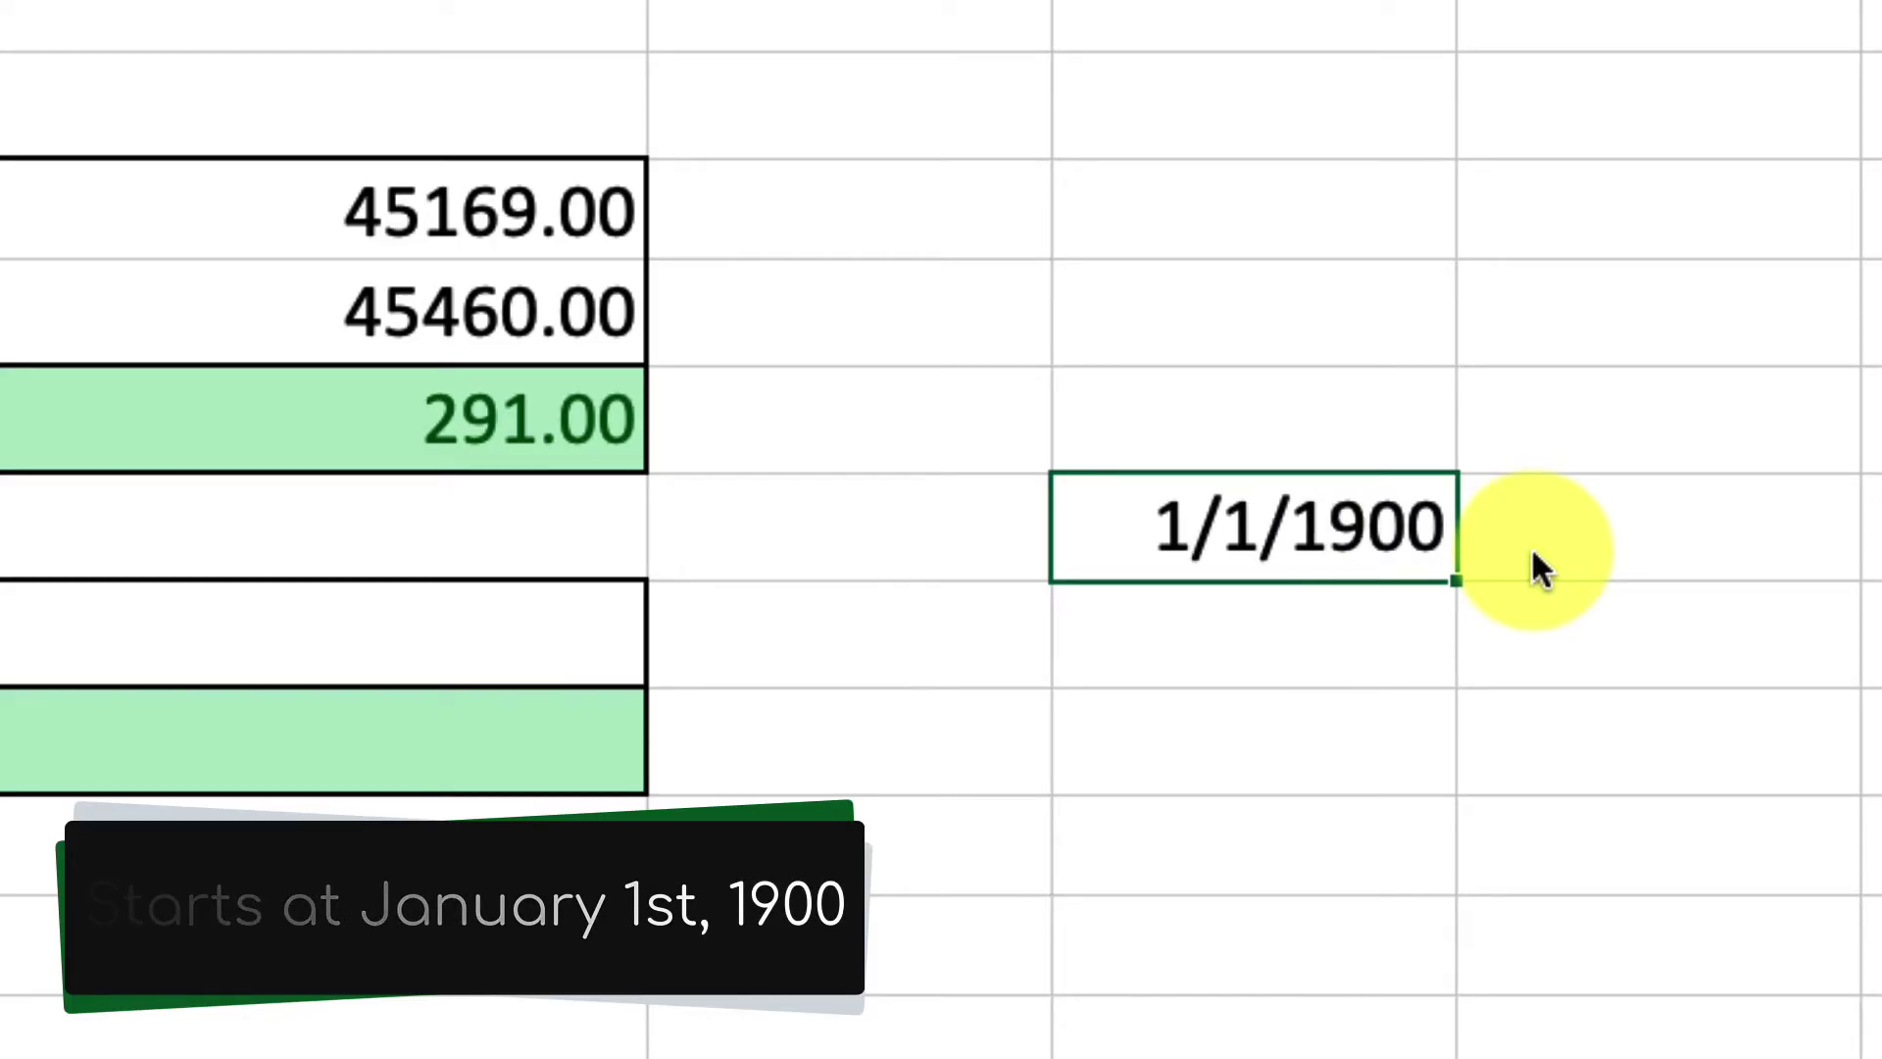
click(1385, 545)
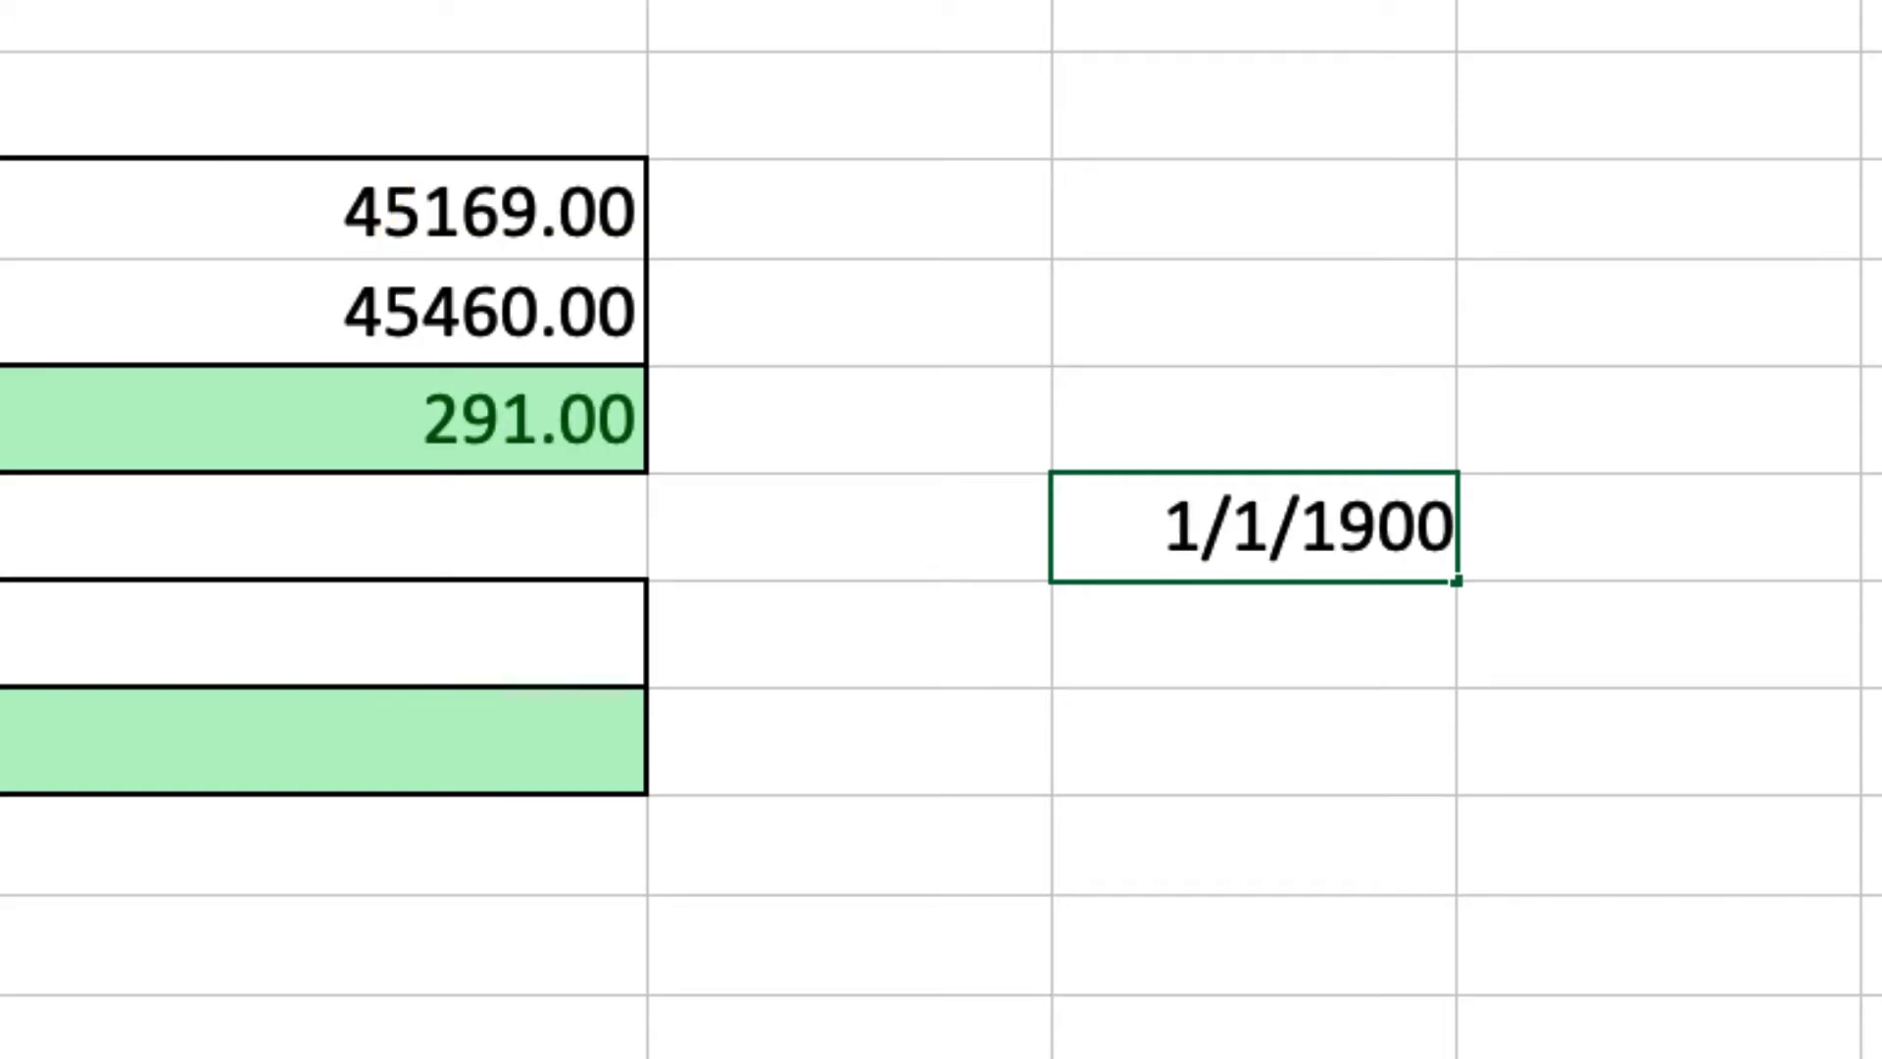
- Replace F8 with 31/12/1899 and apply Number format, which leaves it unchanged as text
key(BackSpace)
key(BackSpace)
key(BackSpace)
key(BackSpace)
key(BackSpace)
key(BackSpace)
key(BackSpace)
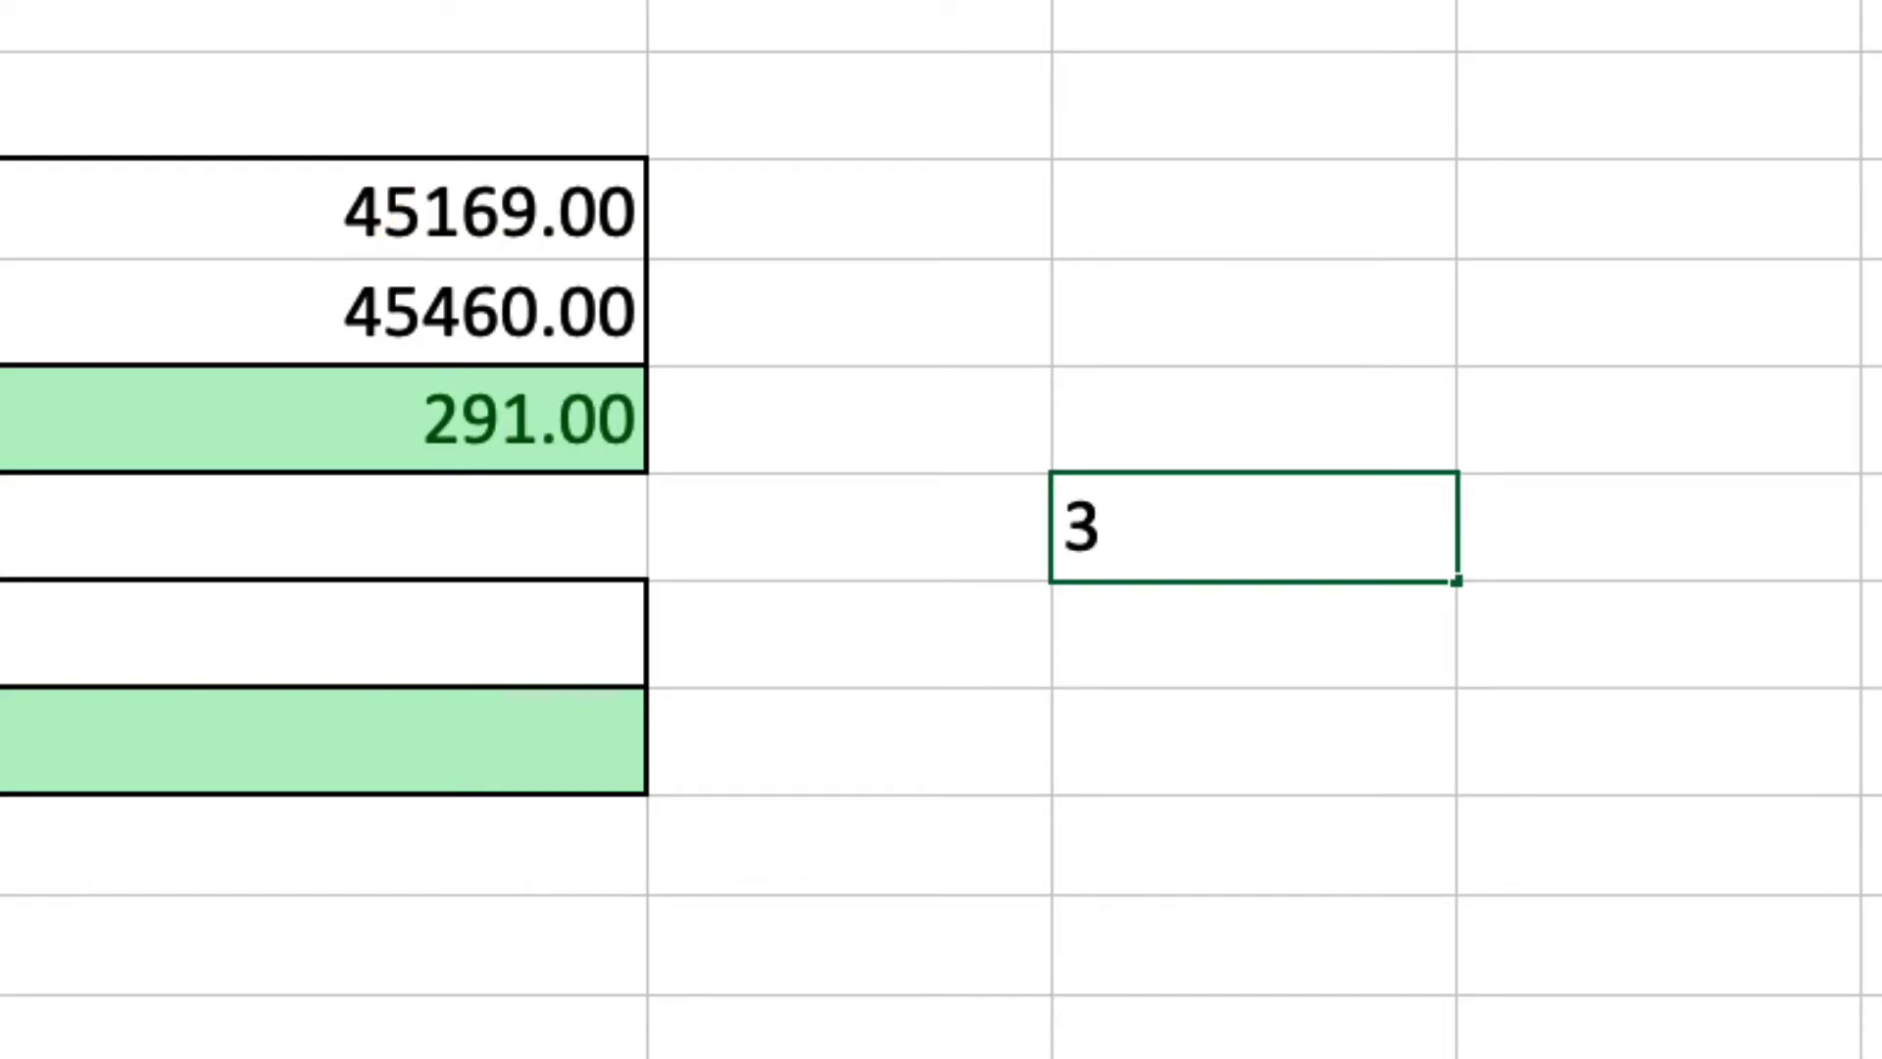
text(31/12/1899)
key(Return)
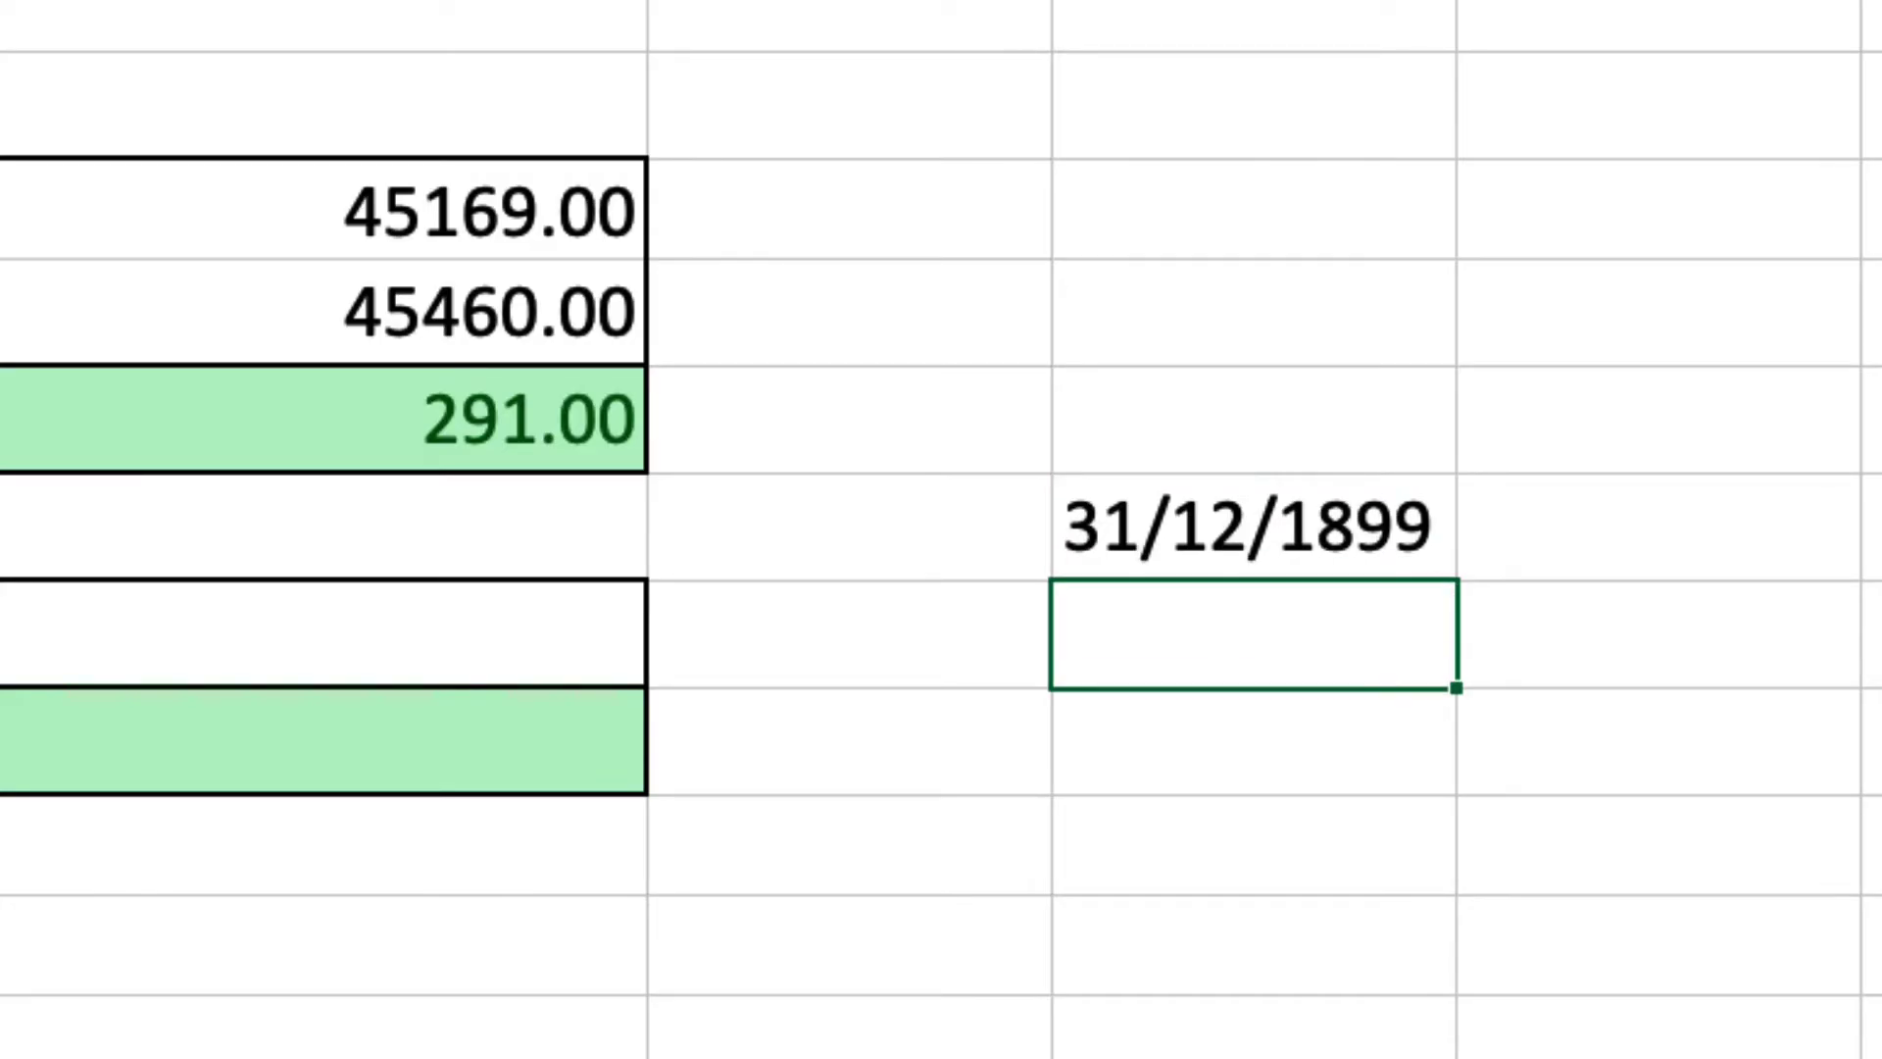
click(1441, 546)
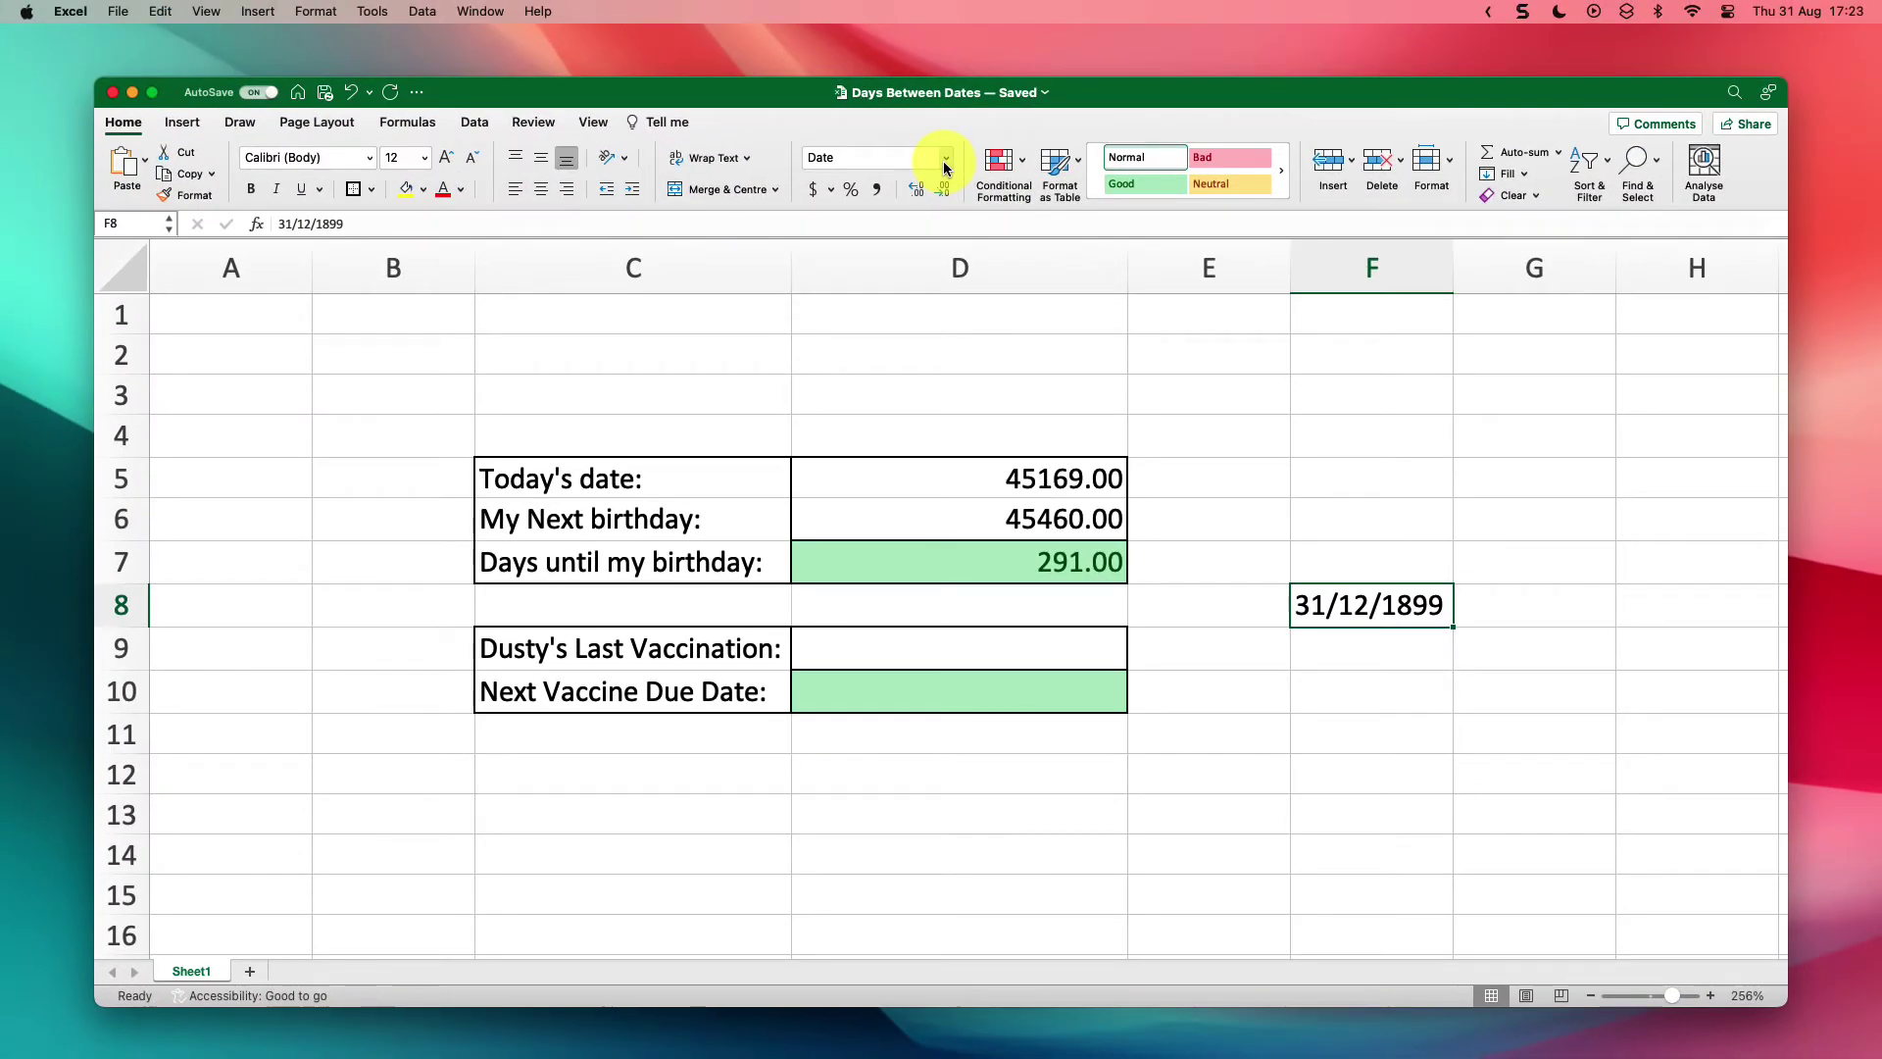
click(946, 167)
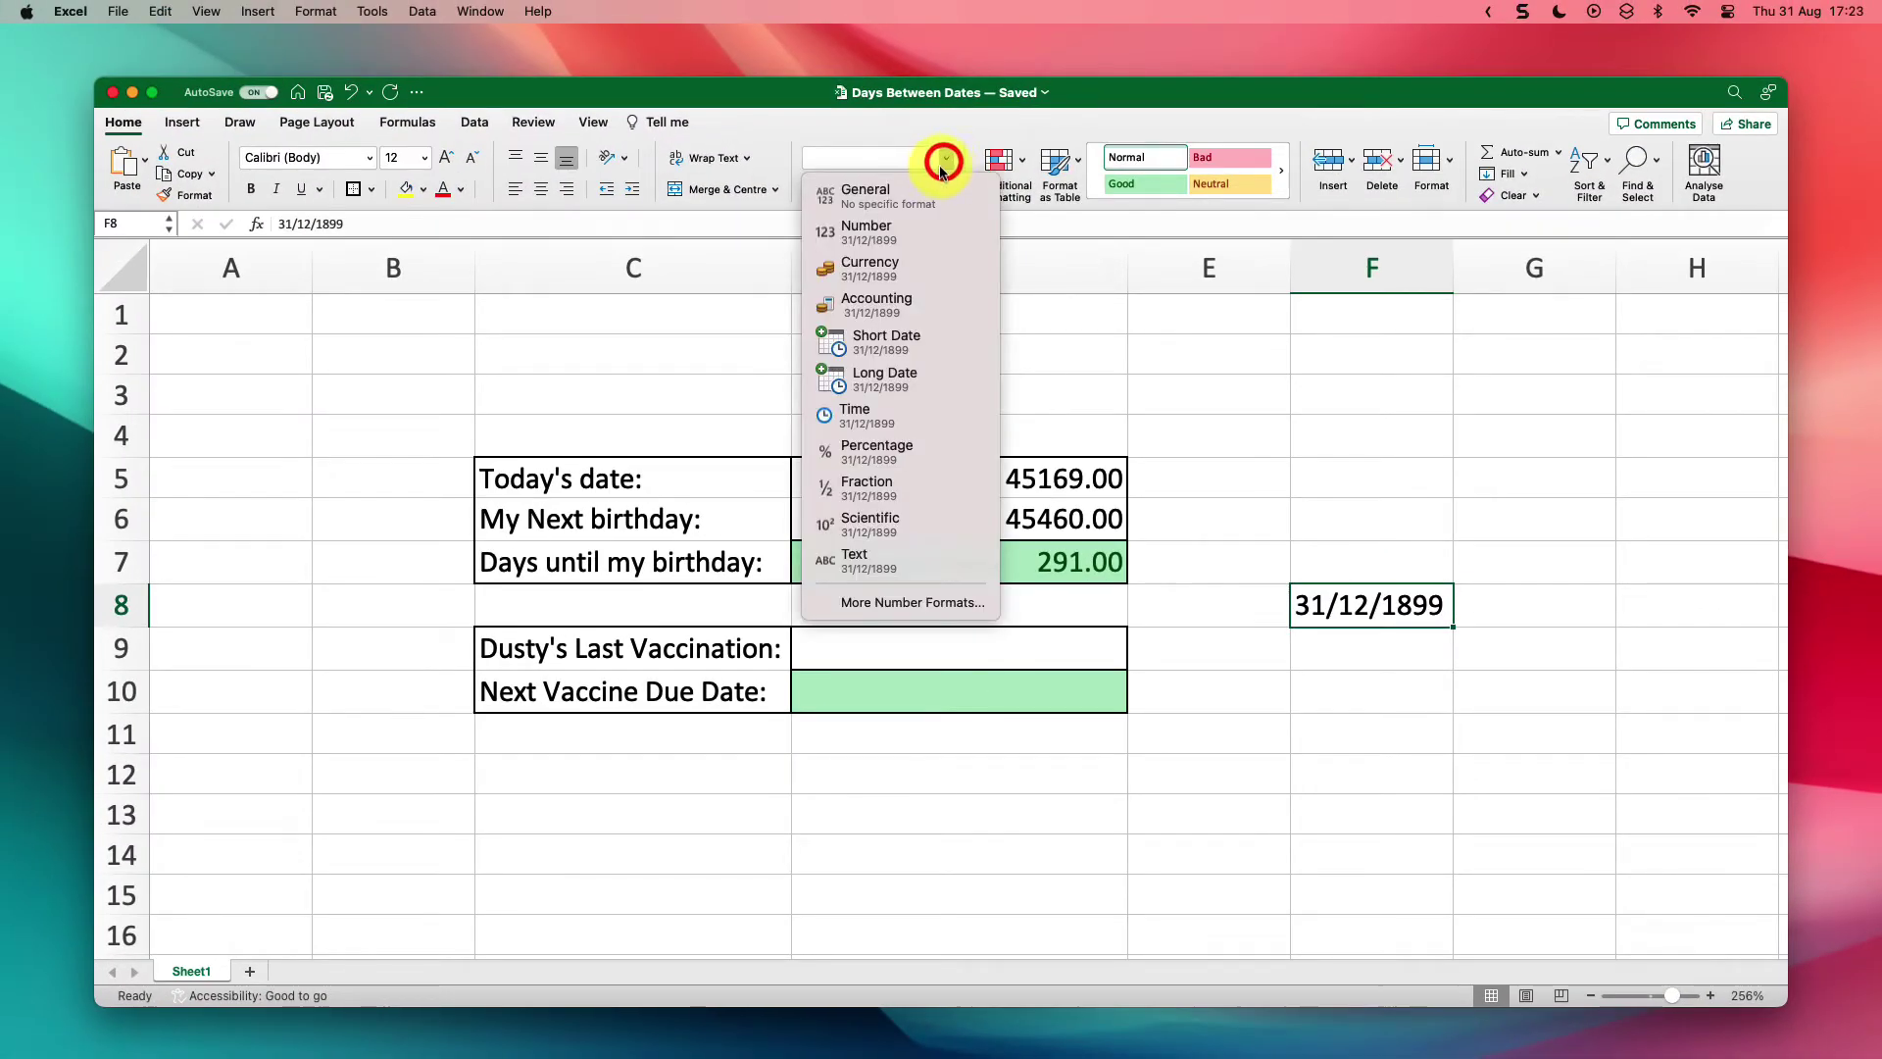
click(876, 245)
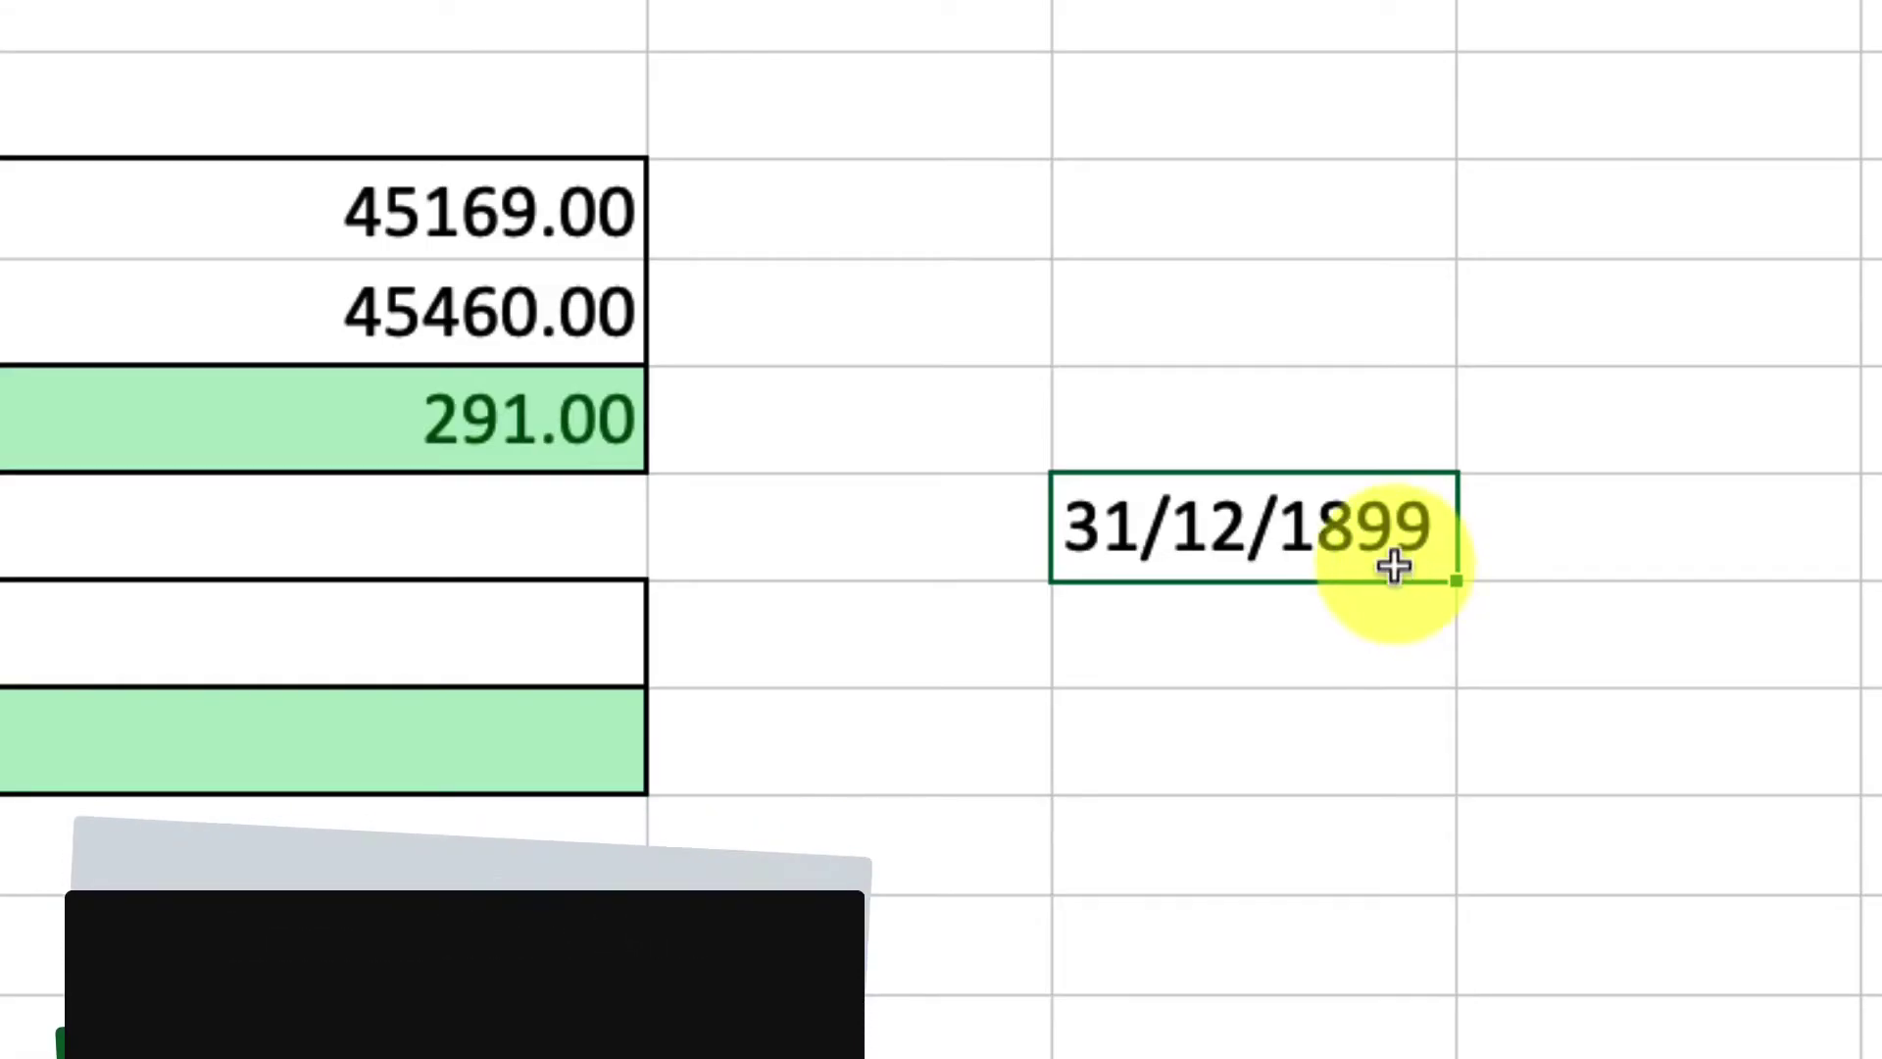
- Undo the Number formatting so the dates display again, and clear the 291 result
key(ctrl+z)
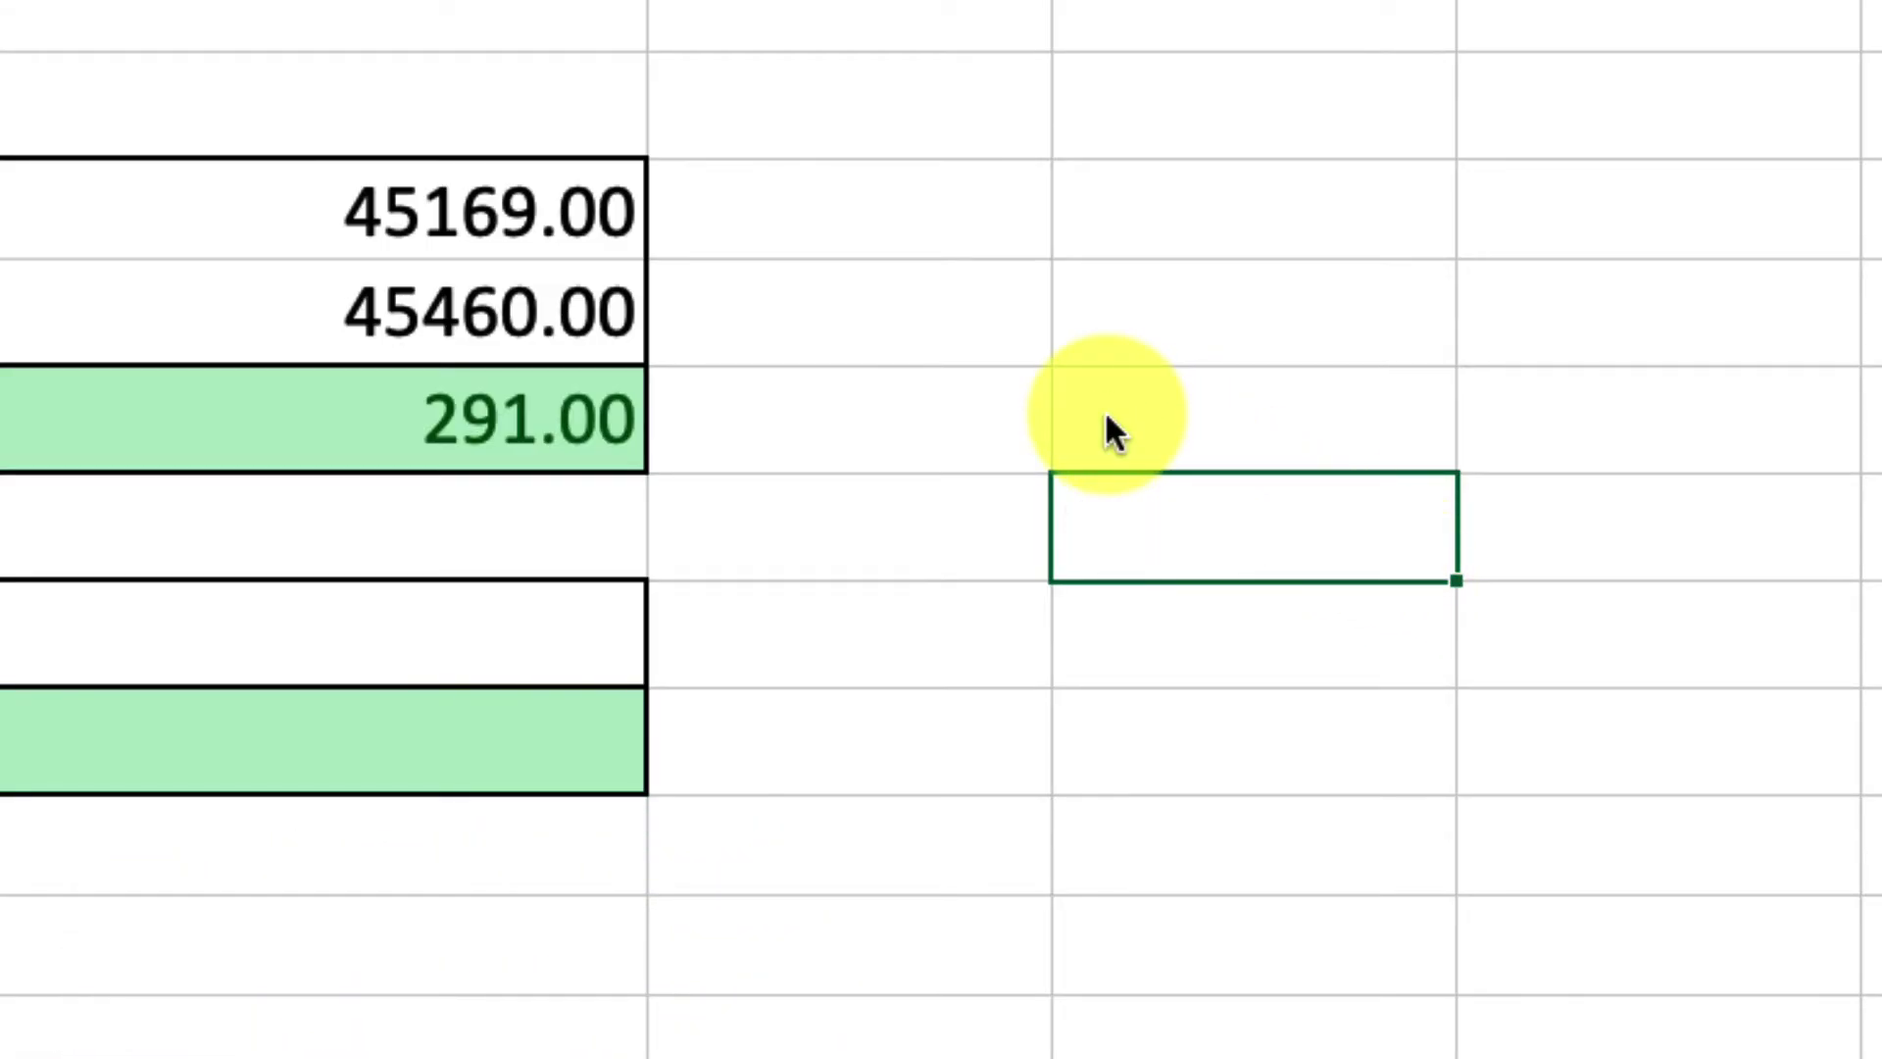
key(ctrl+z)
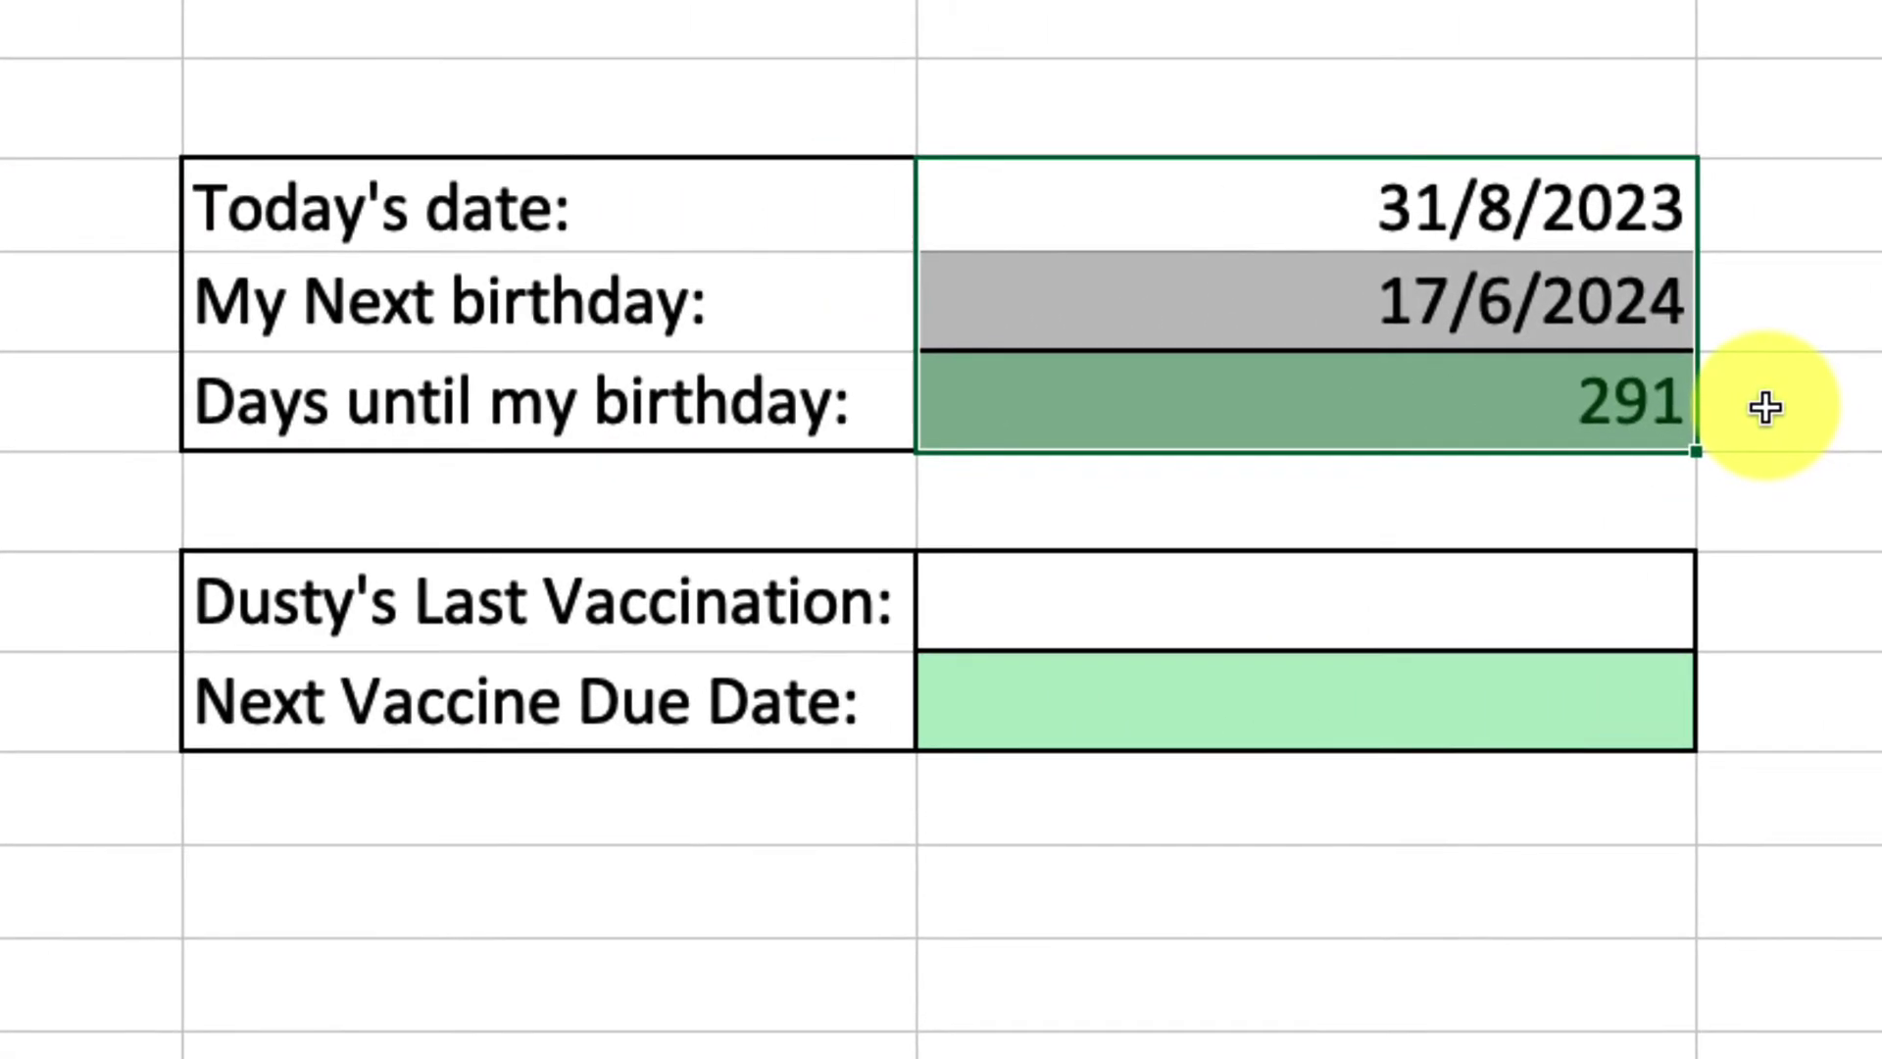
click(1638, 403)
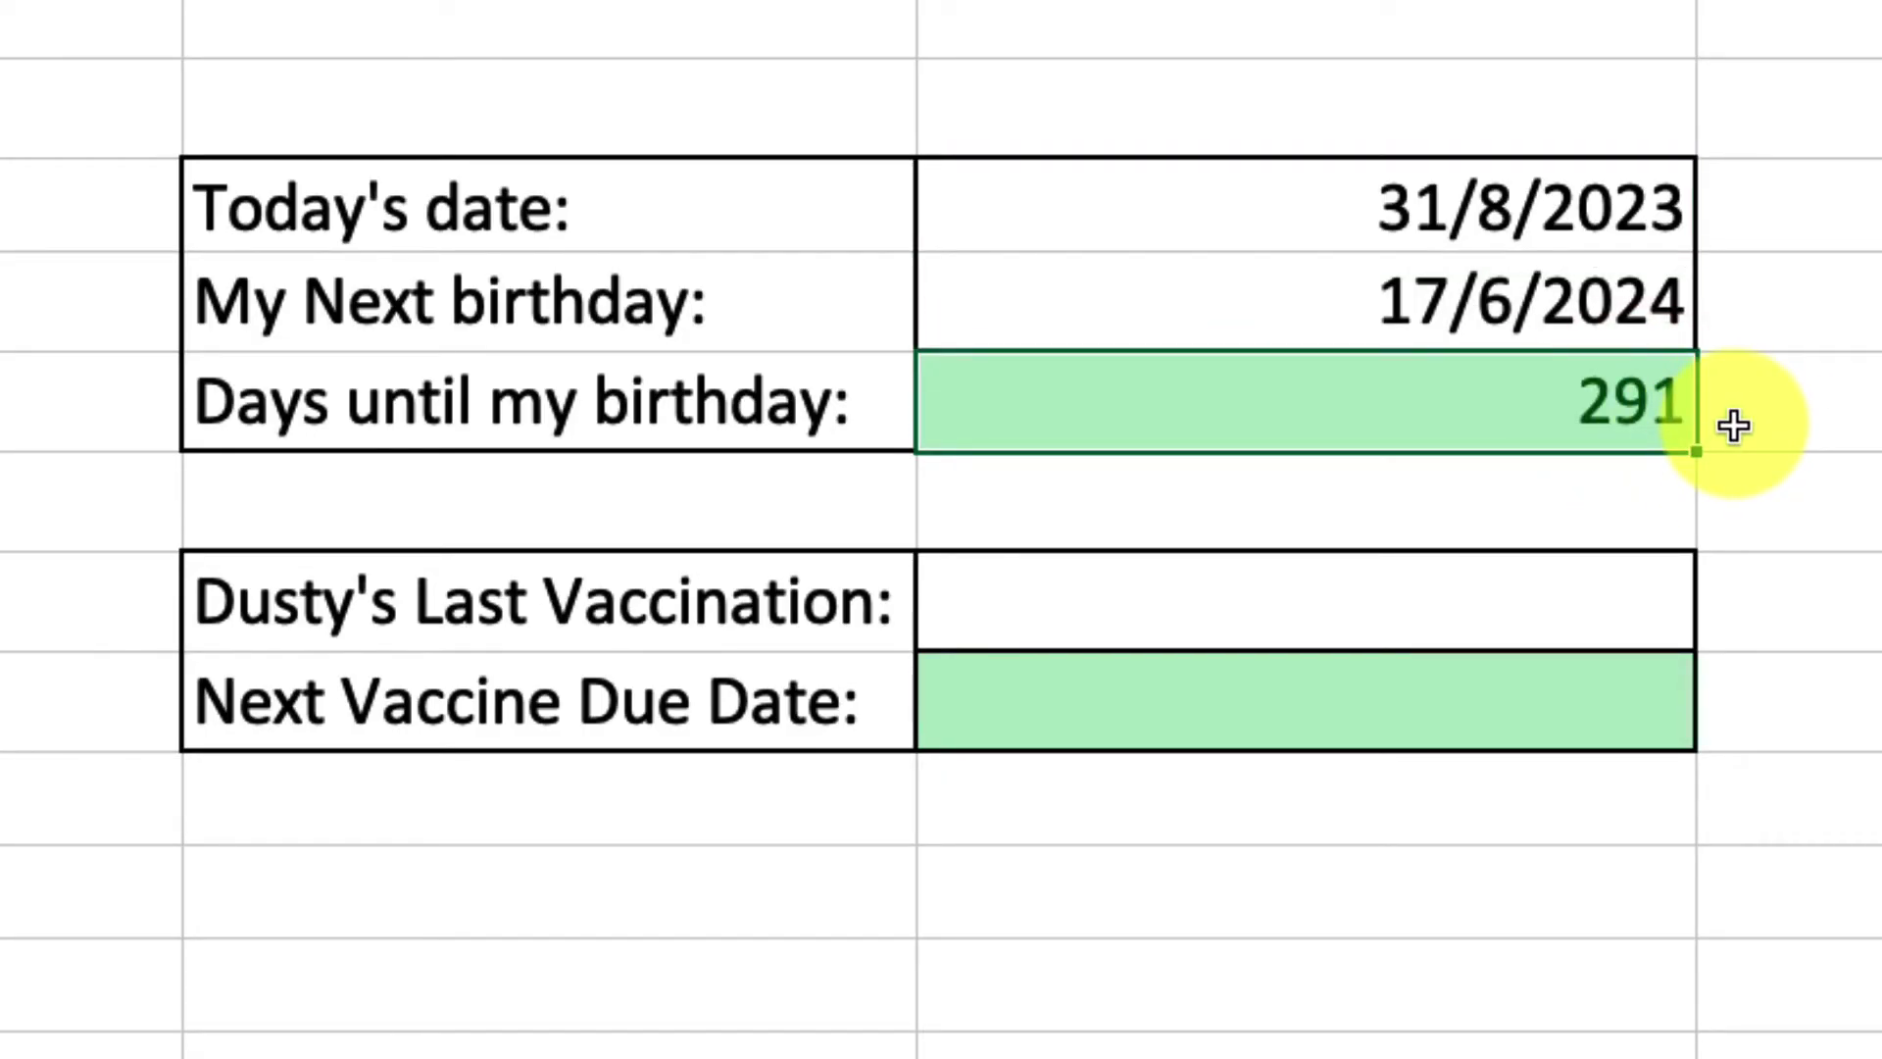
click(1594, 226)
click(1598, 305)
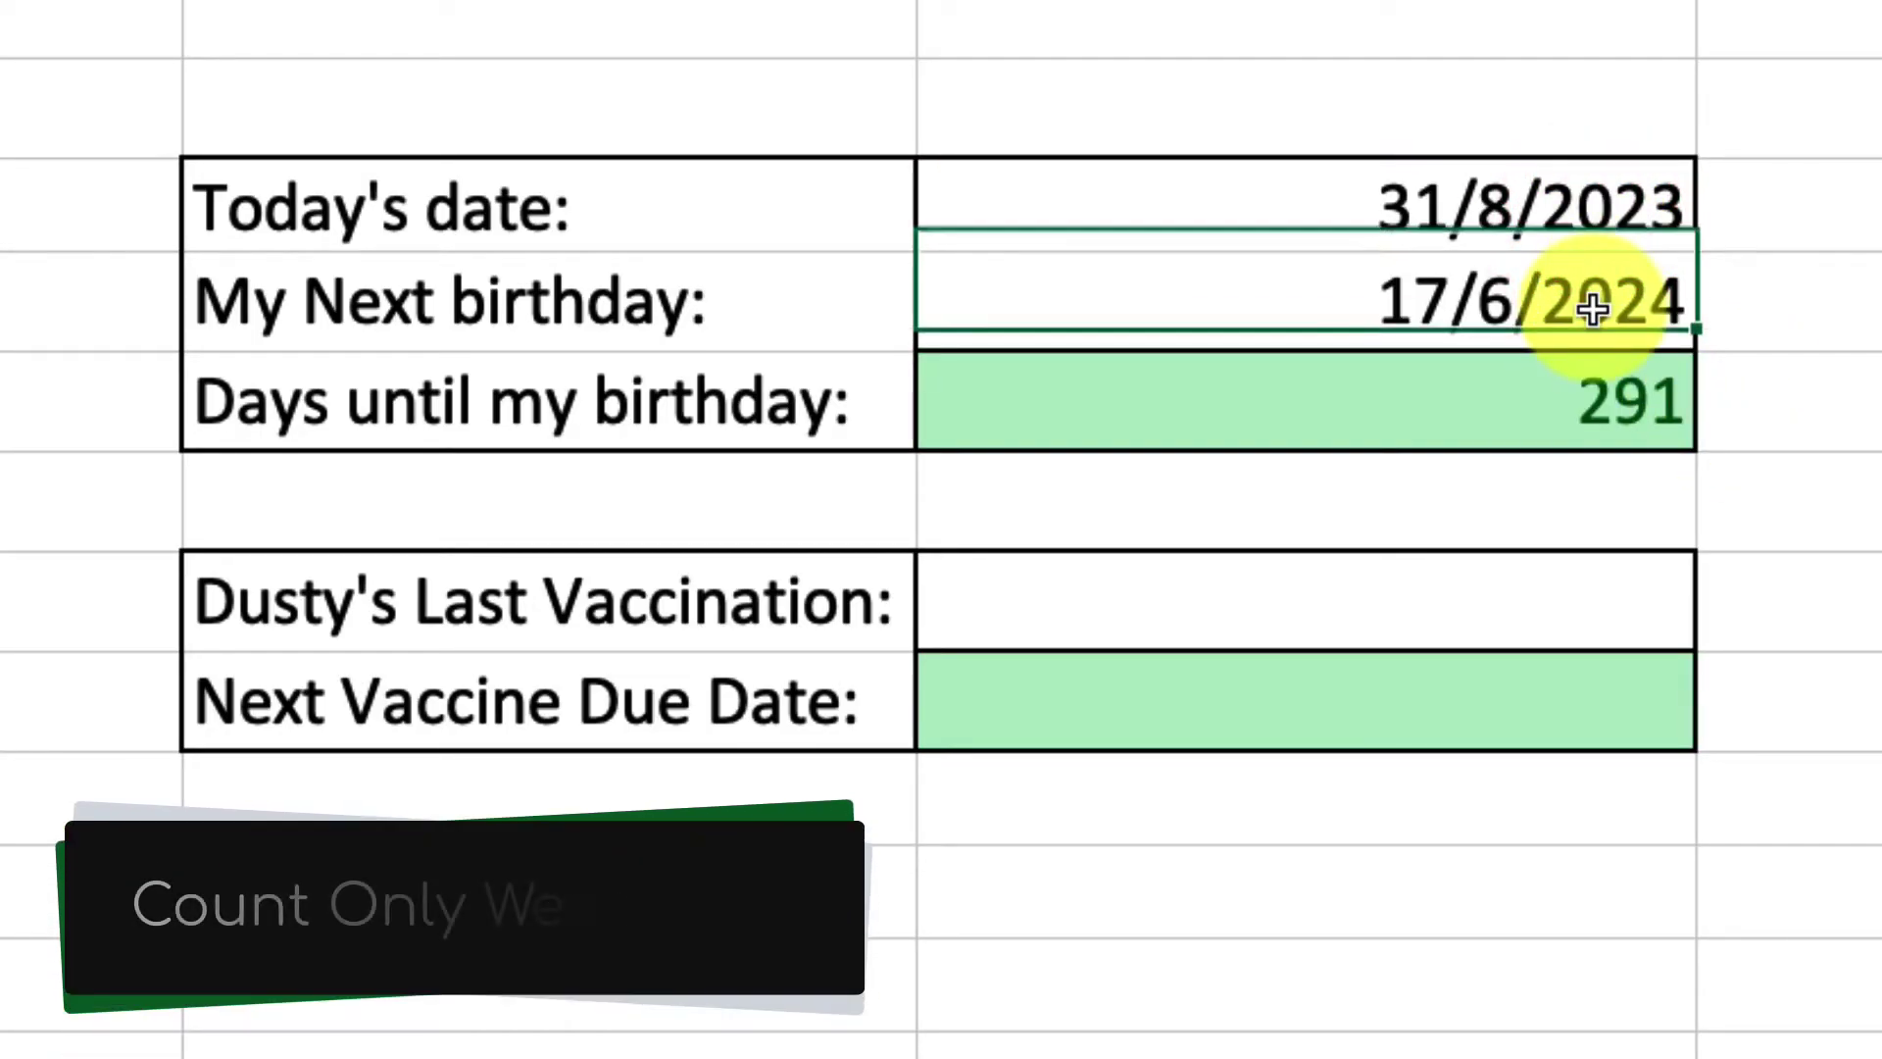
click(1651, 420)
key(Delete)
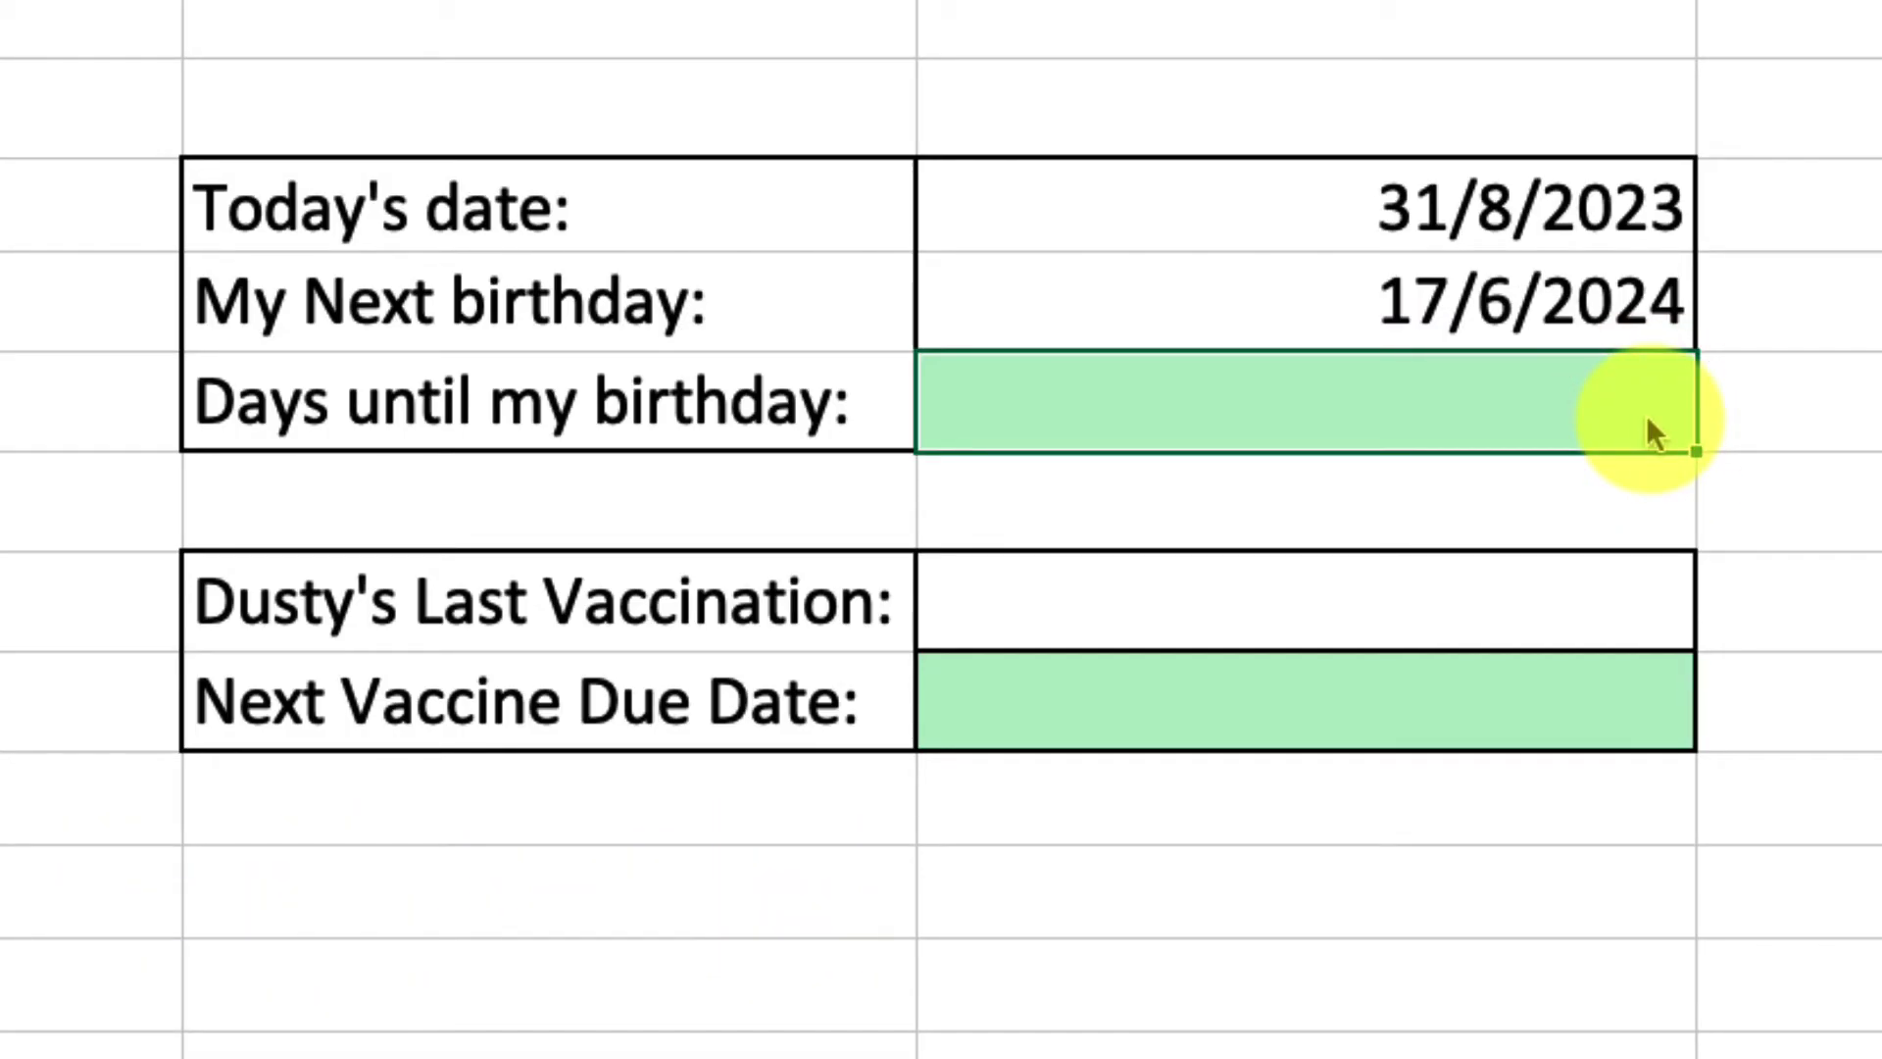
- Enter =NETWORKDAYS(D5,D6) in Days until my birthday, giving 208 working days
text(=NETWORK)
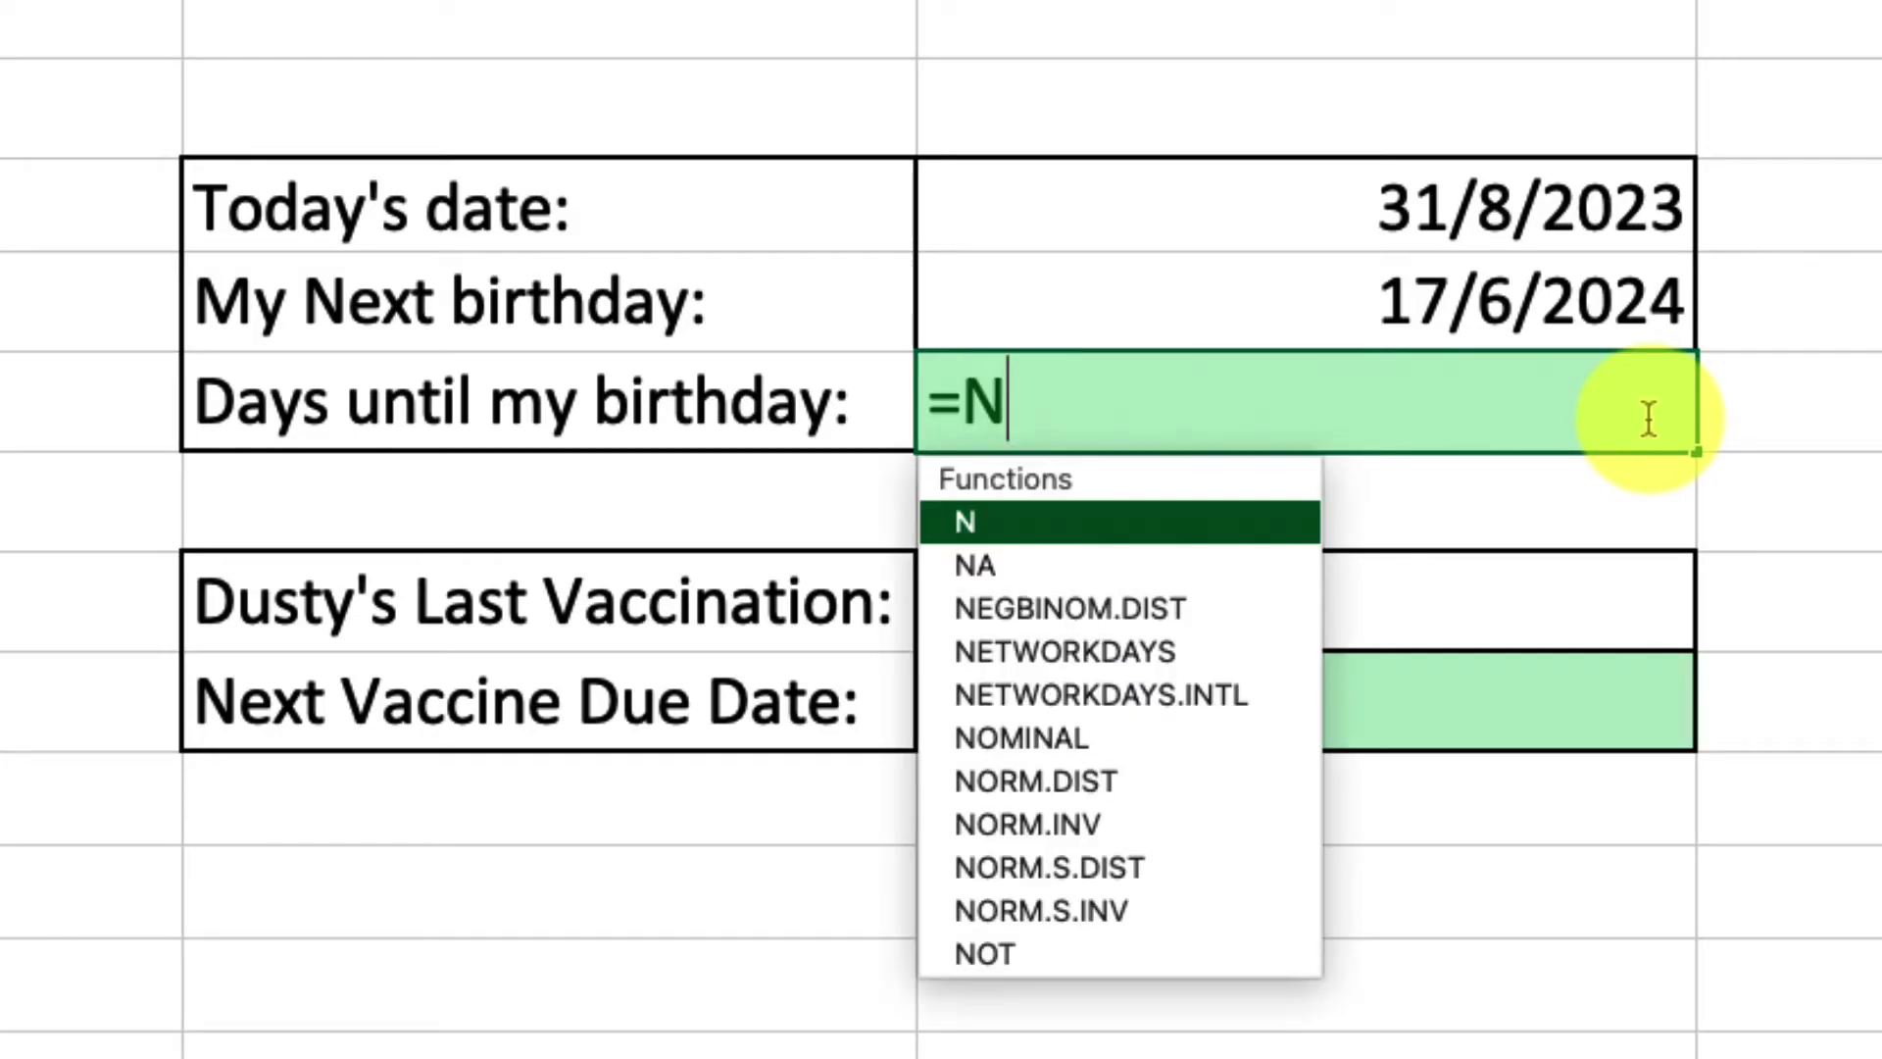
text(DAYS)
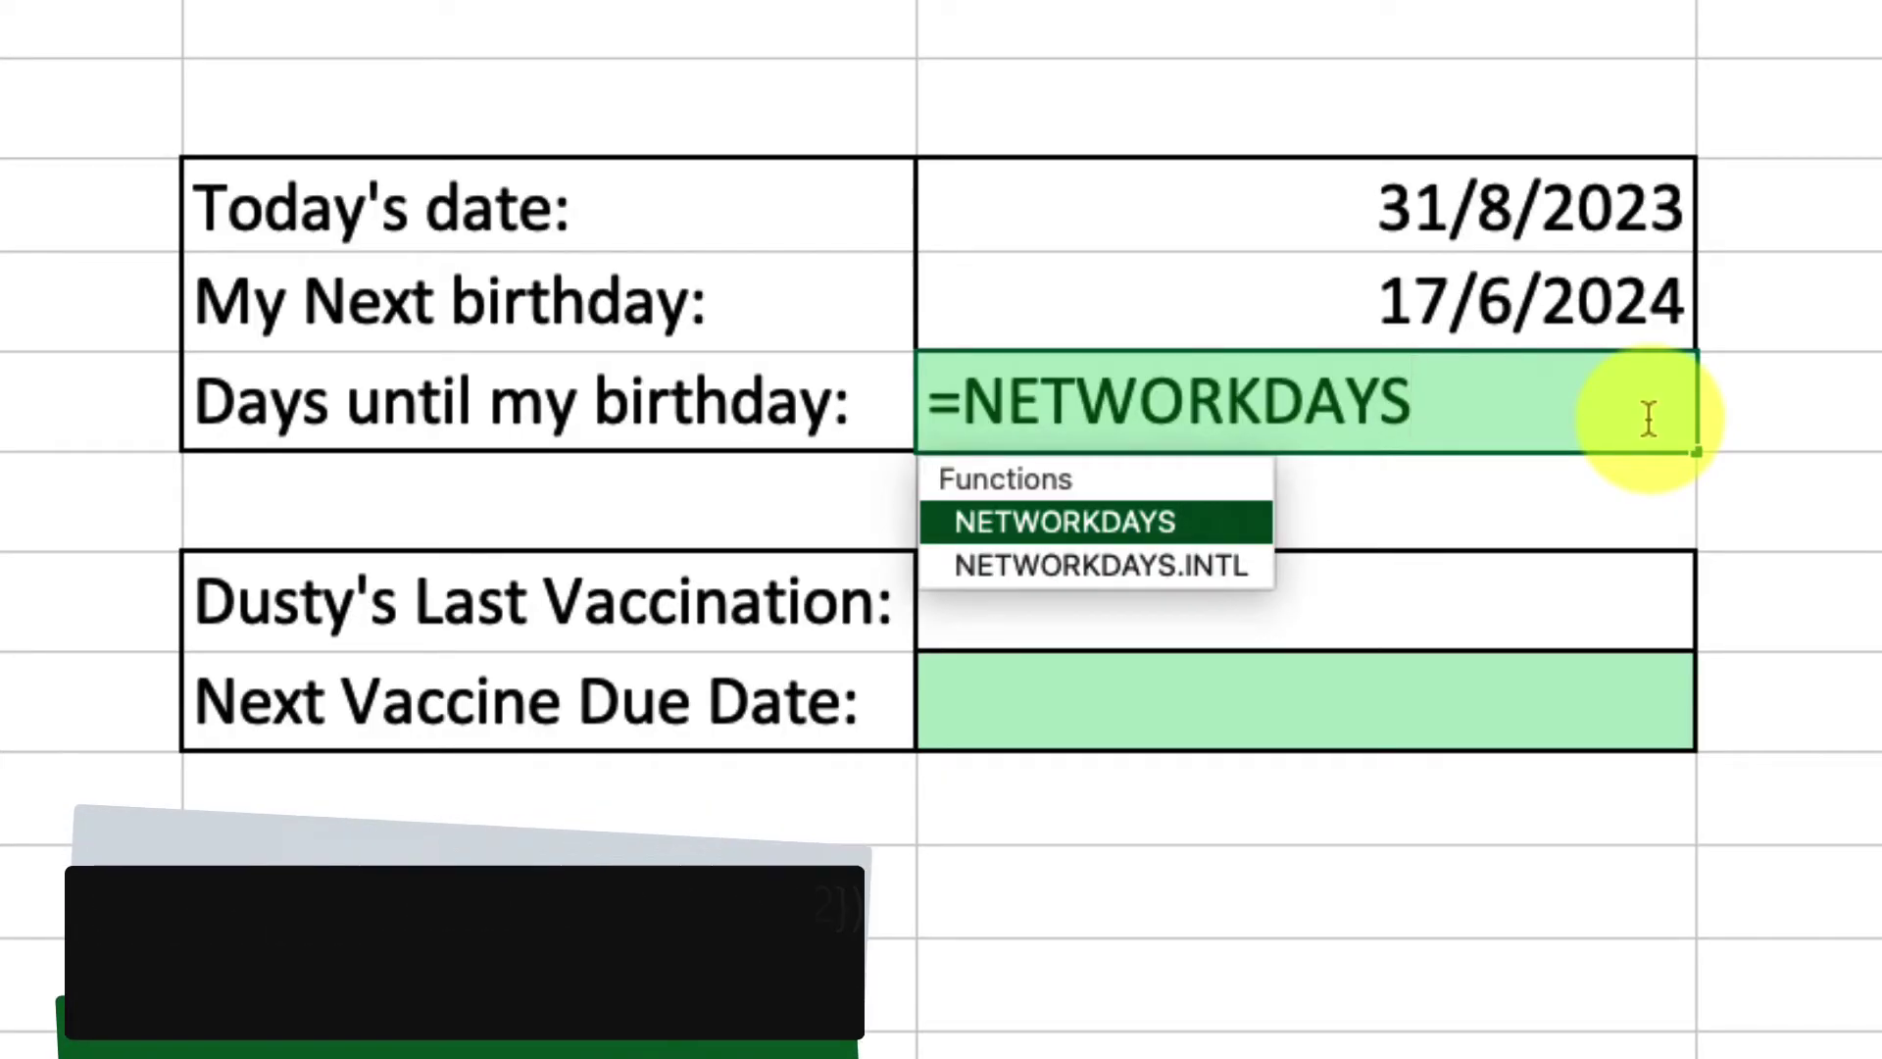
text(()
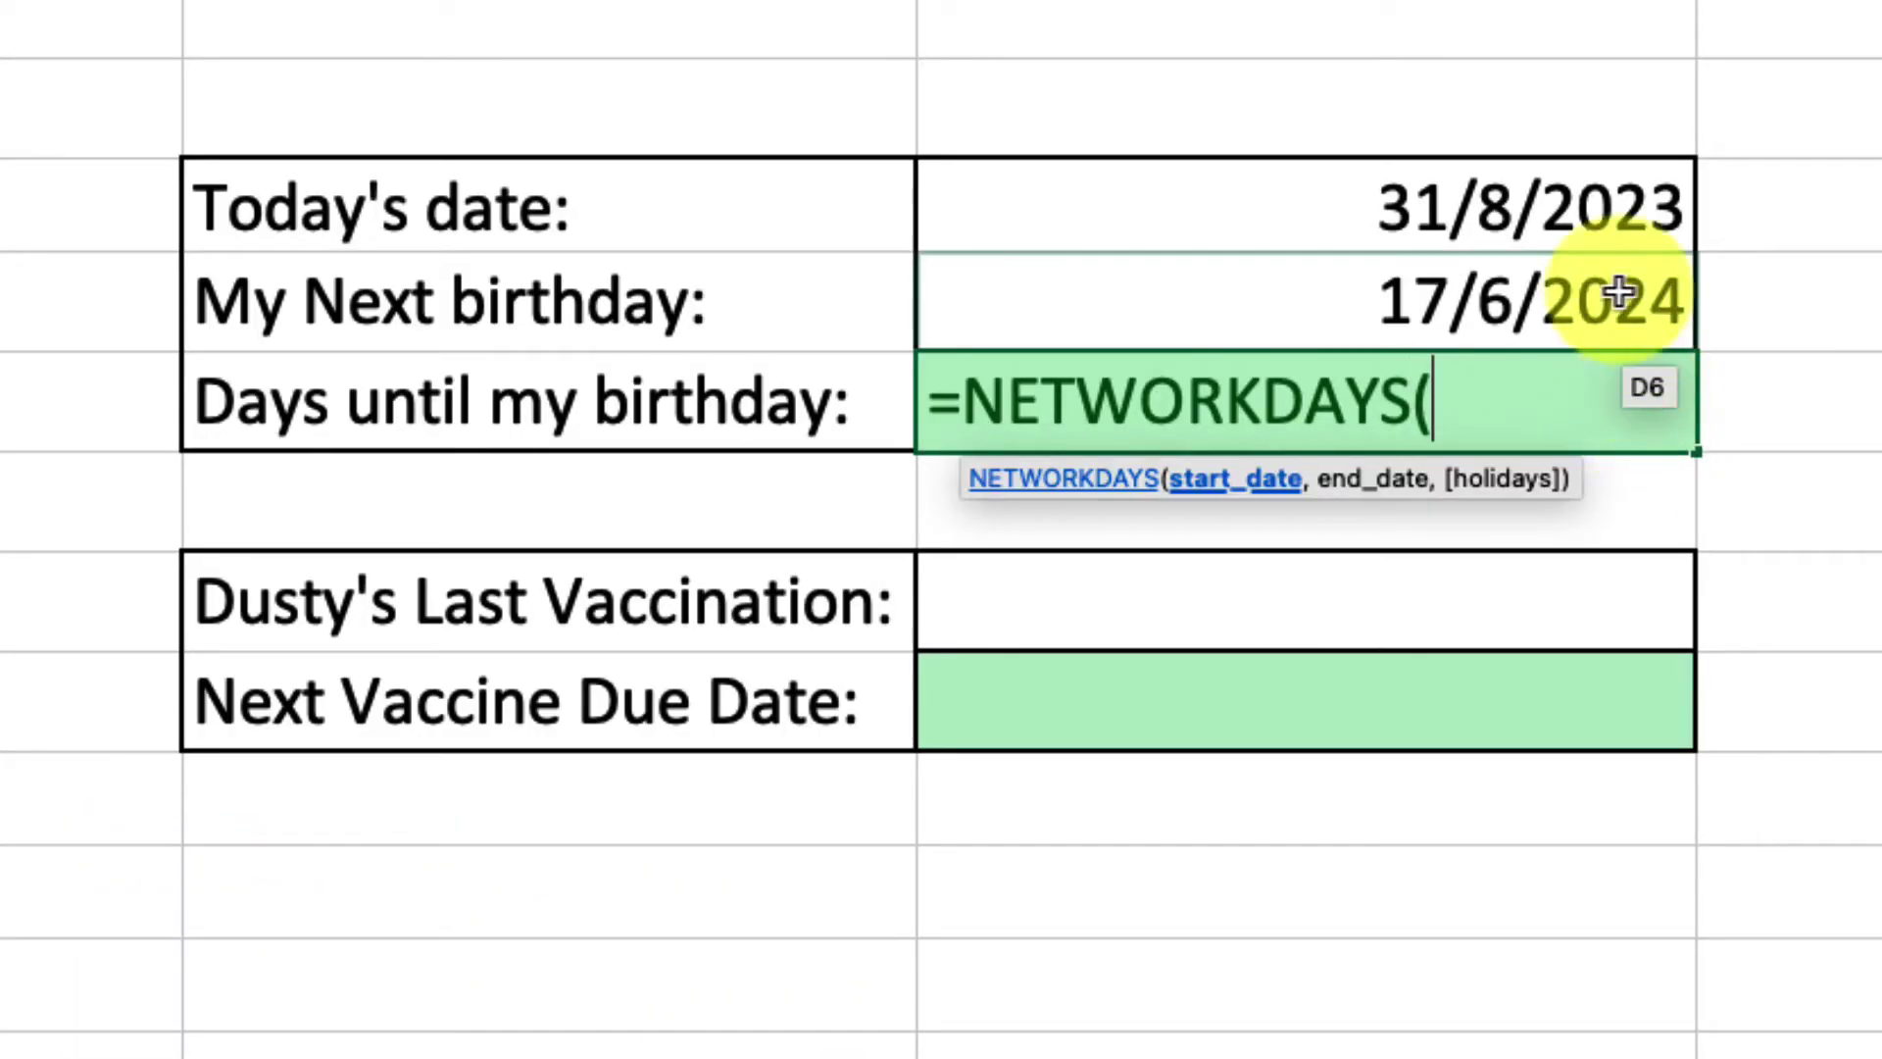
click(1596, 193)
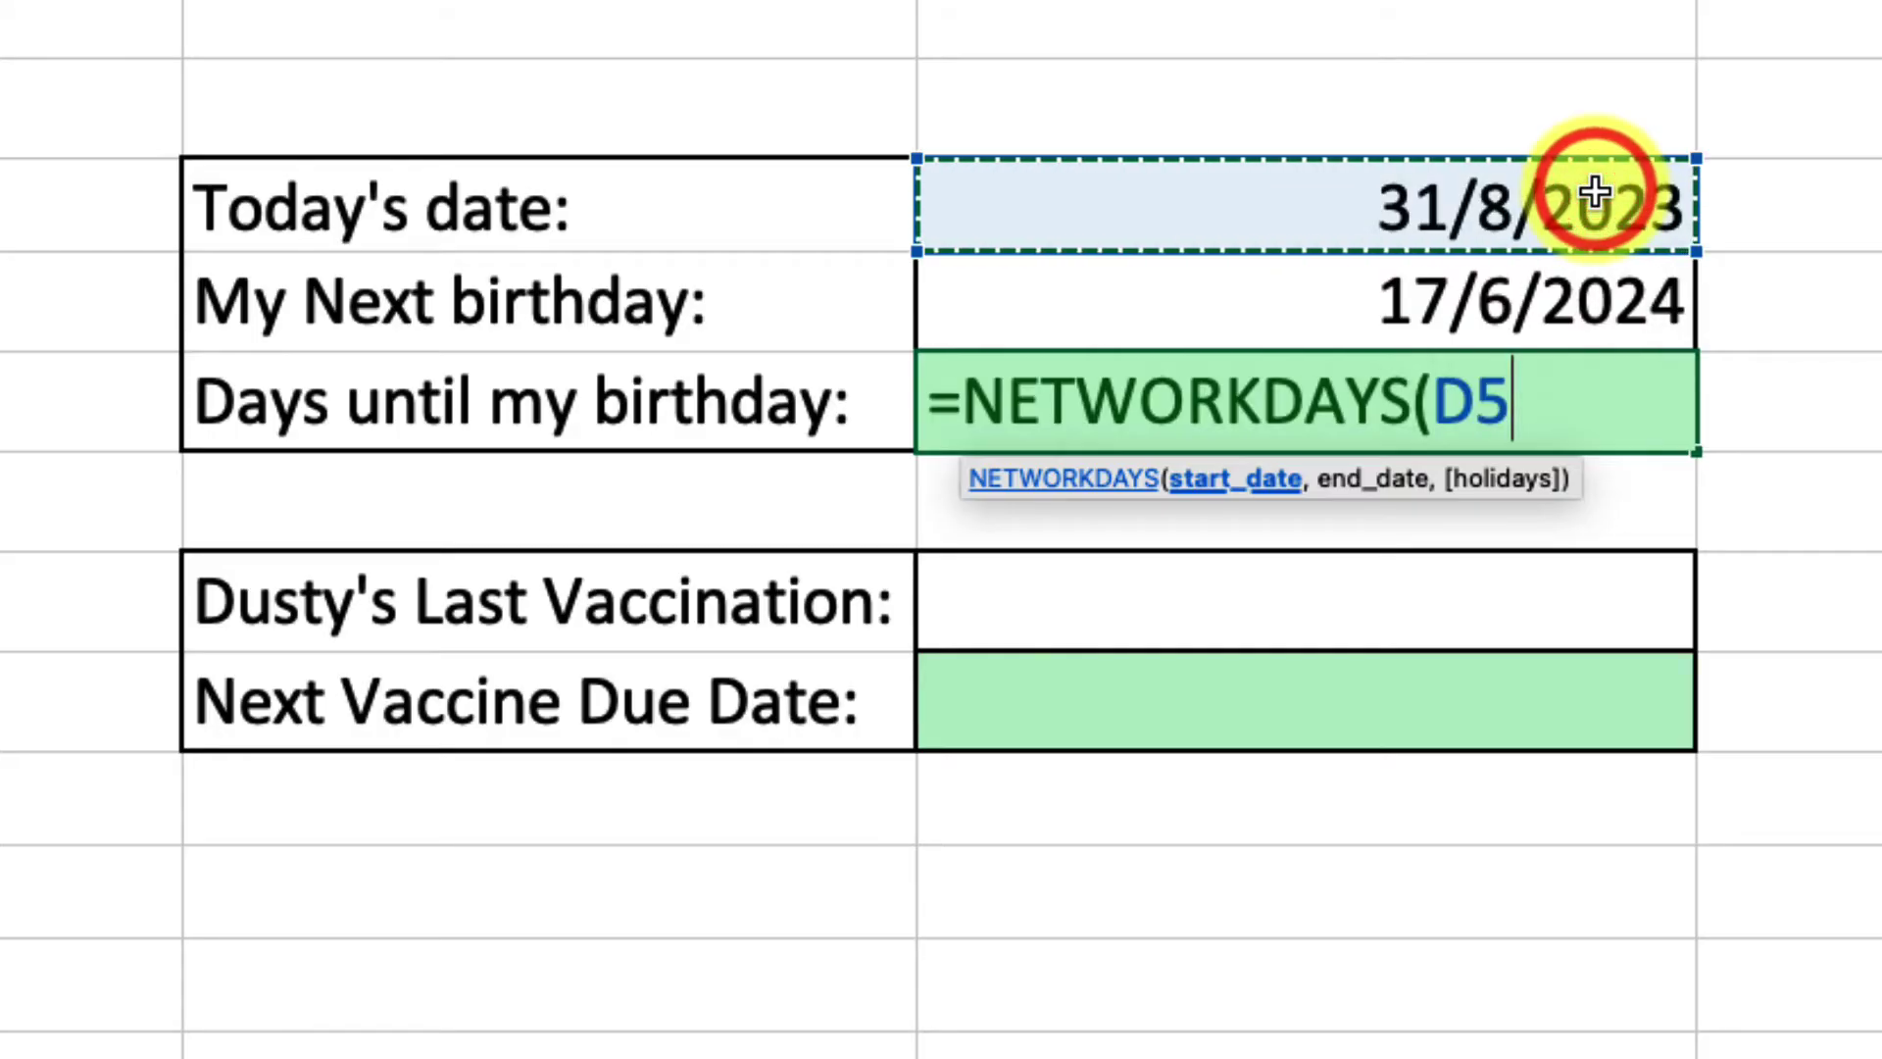
text(,)
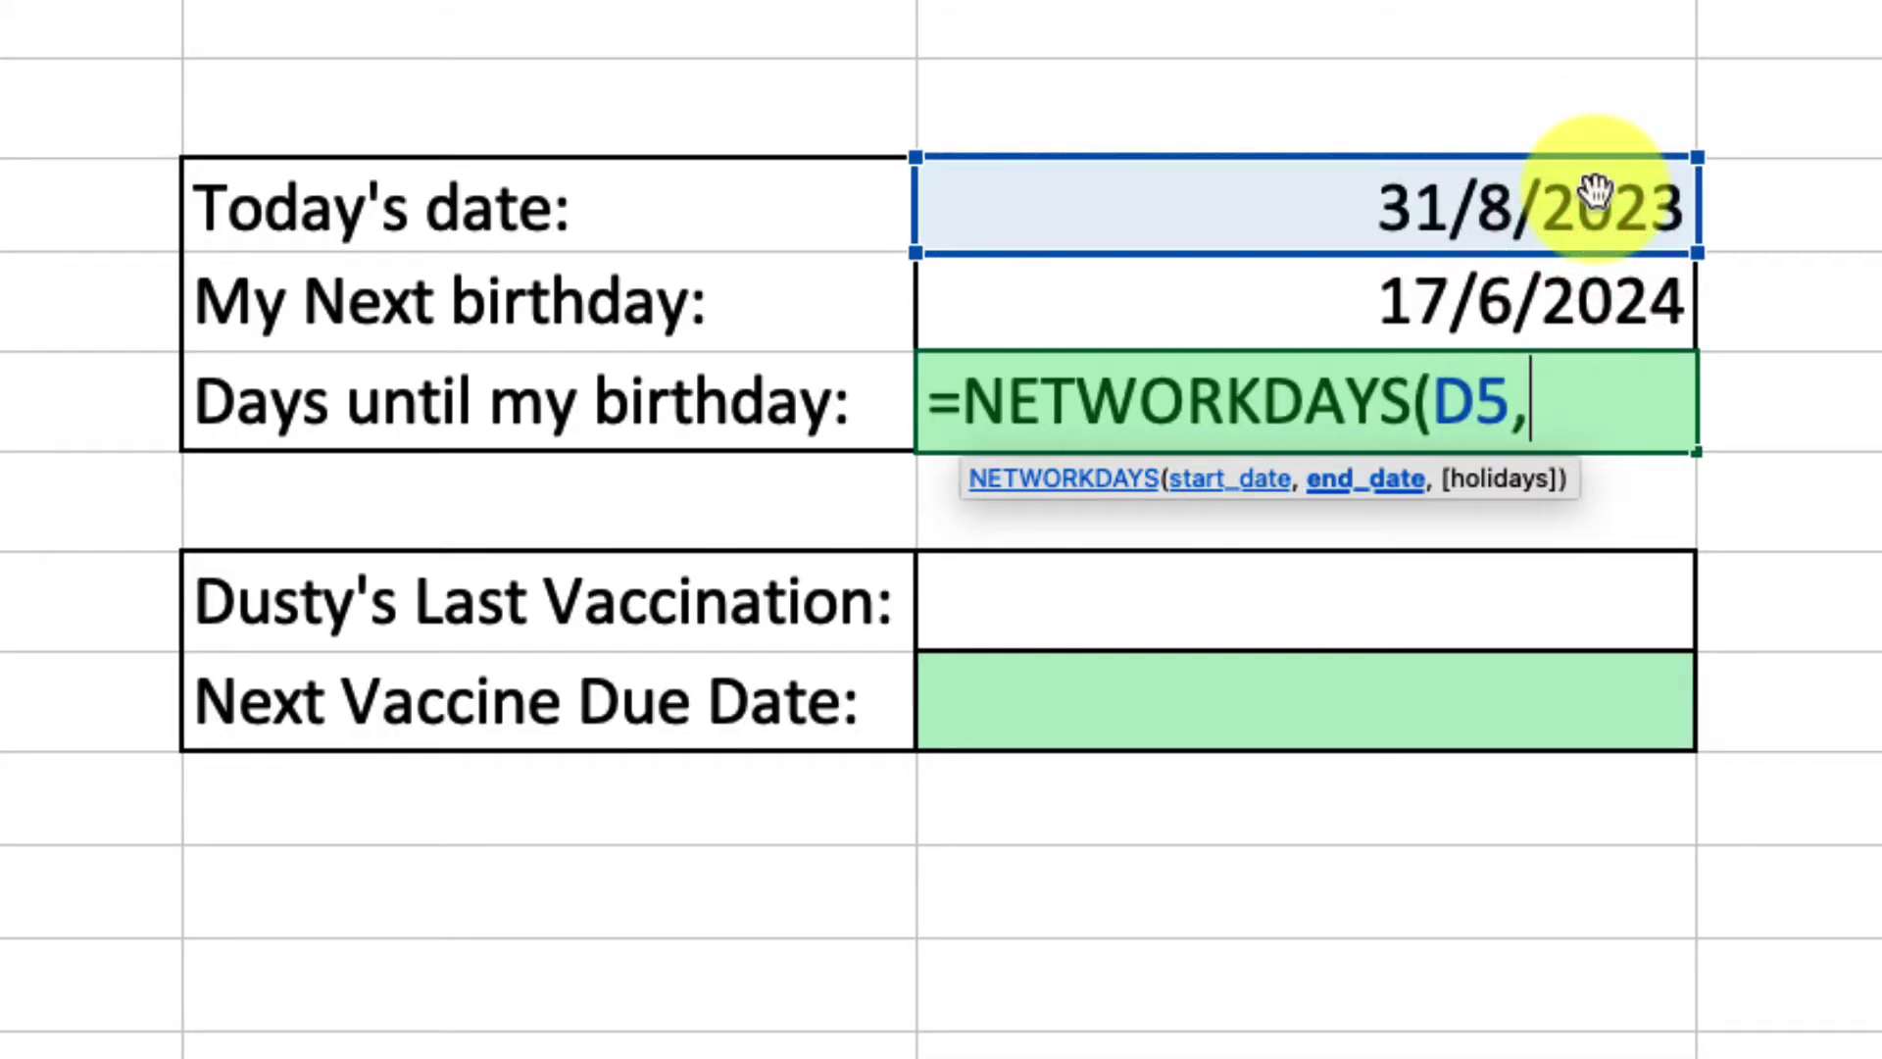
click(1632, 315)
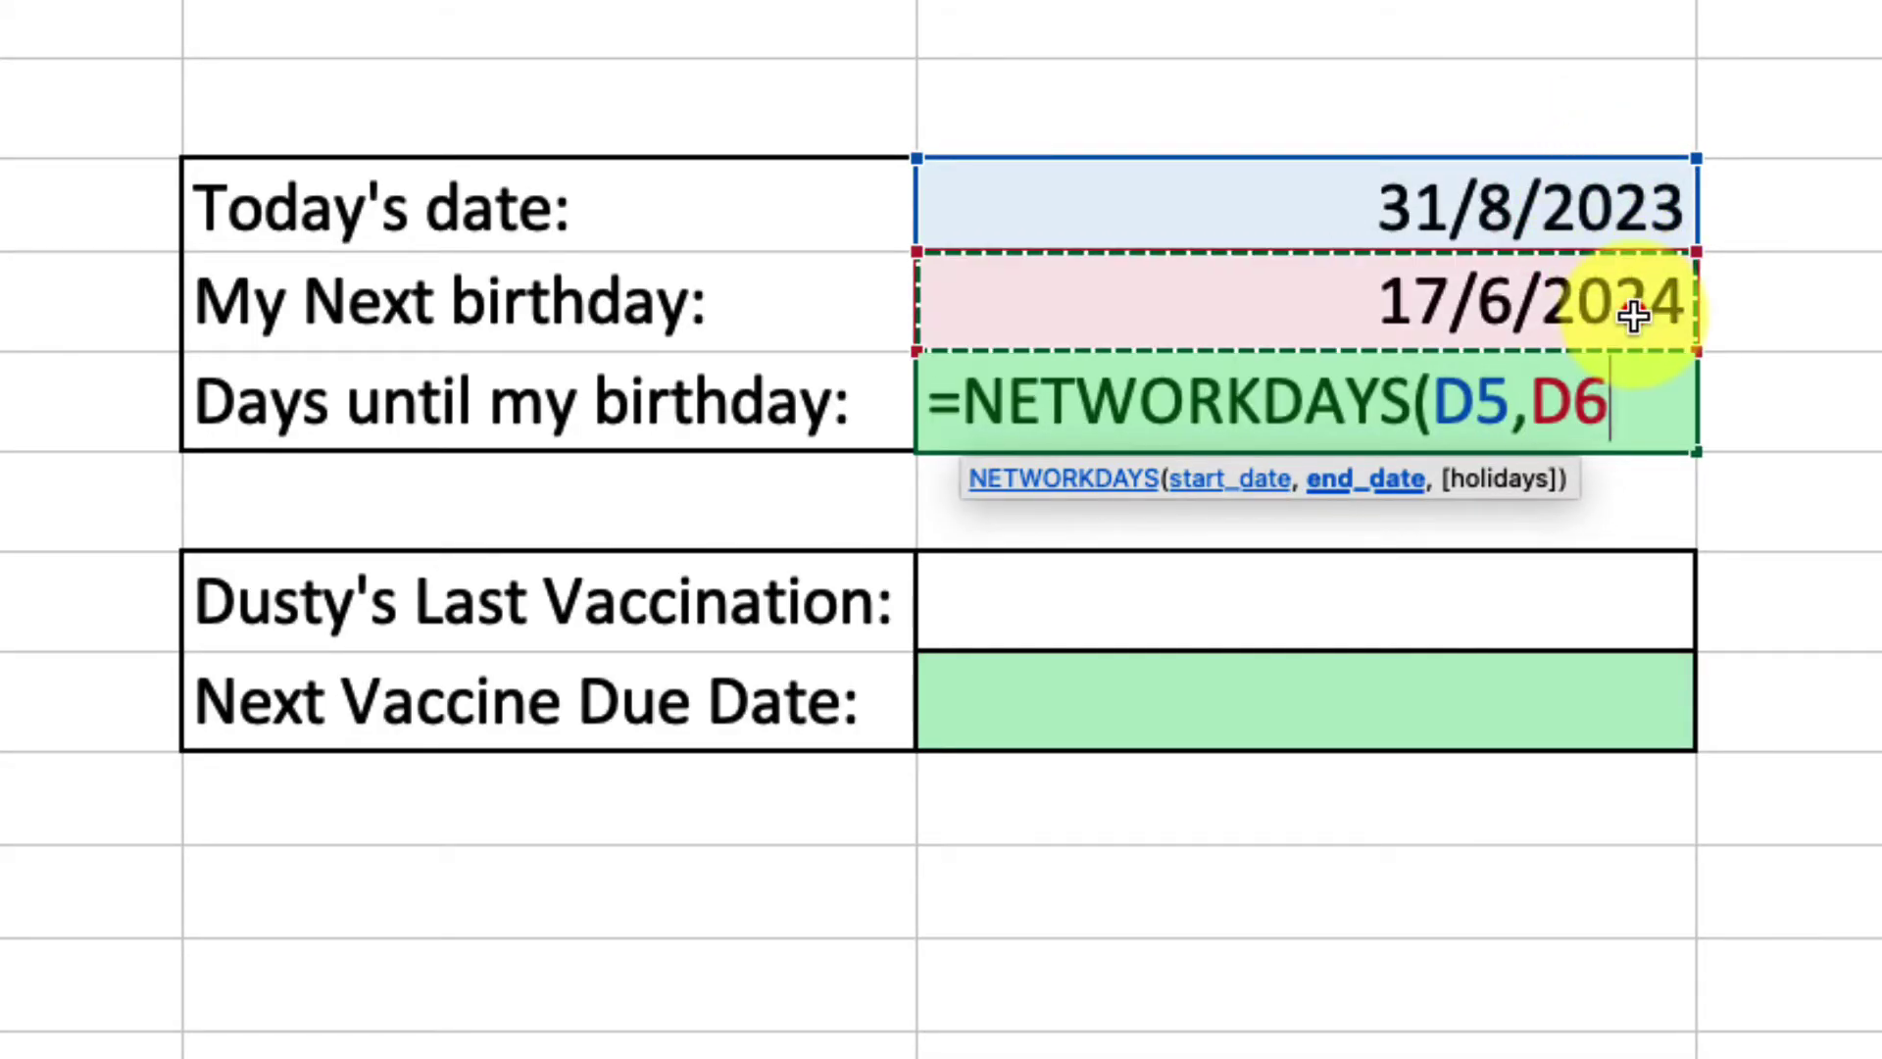
text())
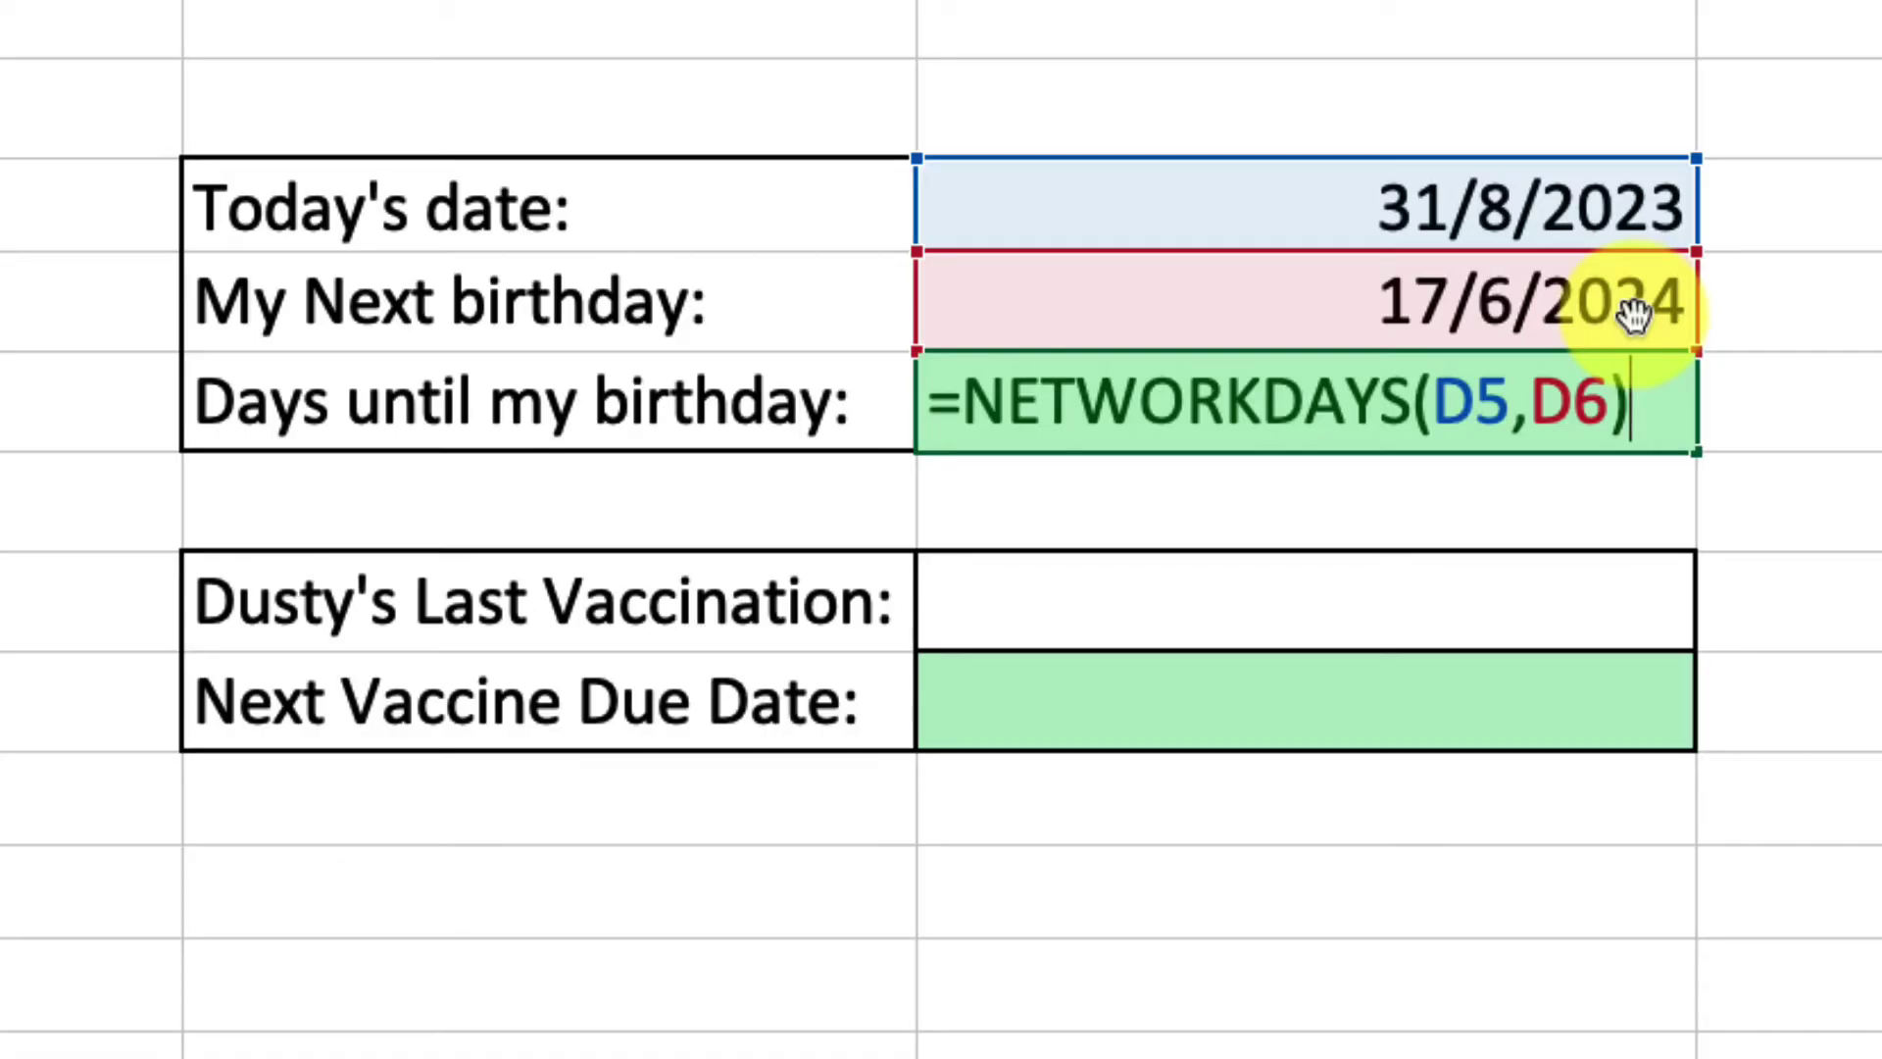
key(Return)
click(1655, 410)
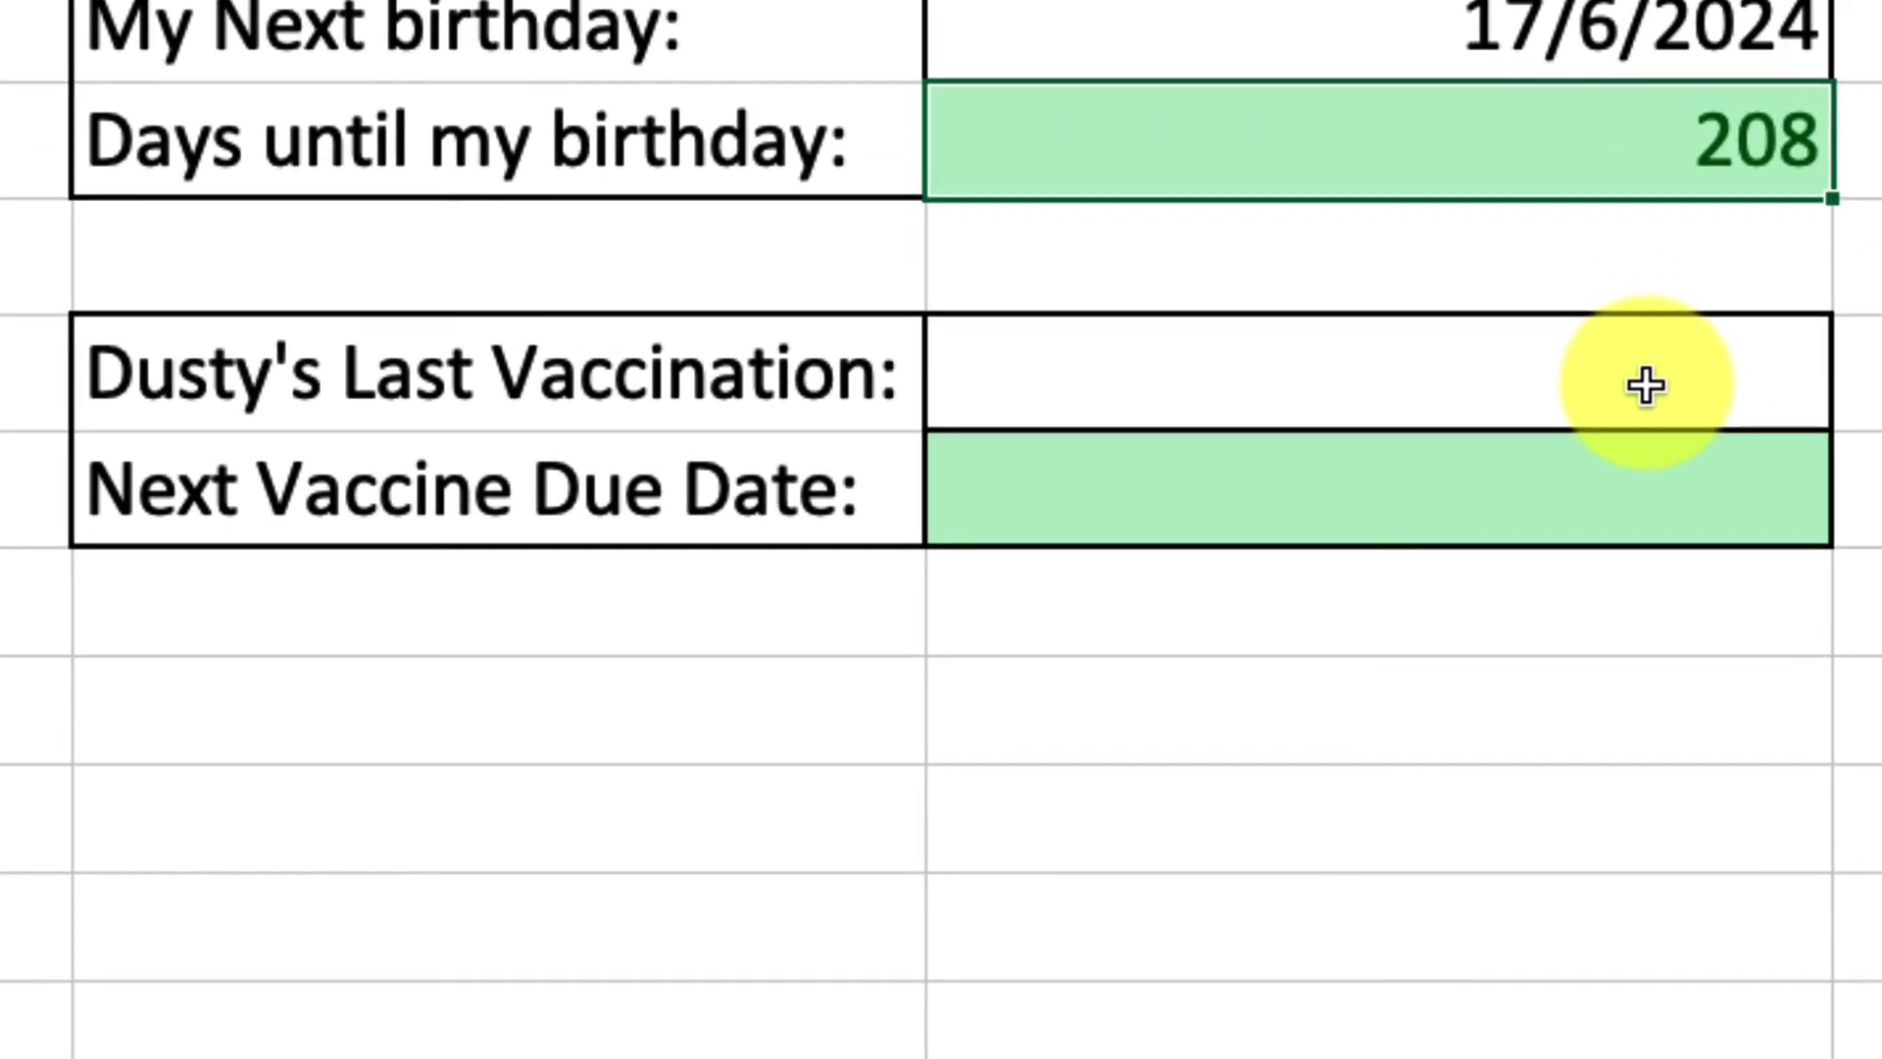
- Enter 16/08/2023 as the last vaccination date in D9
click(1535, 610)
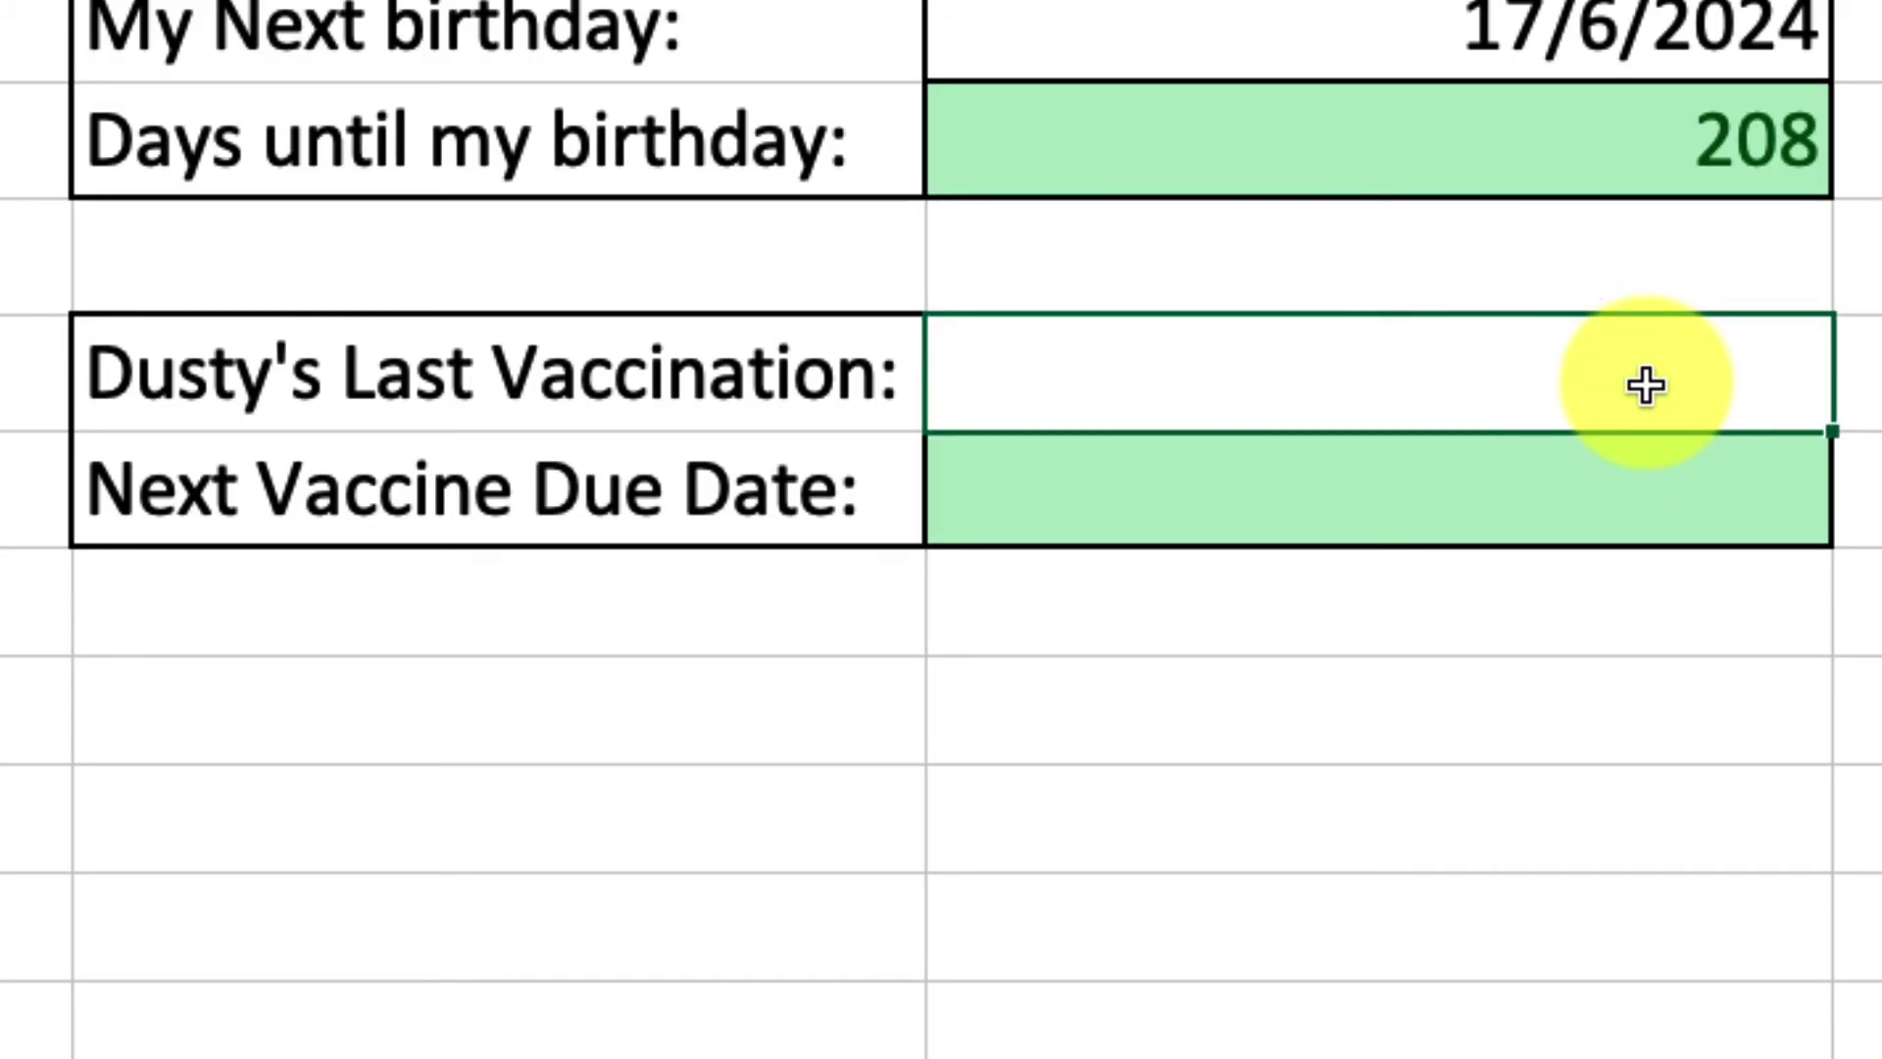
text(16/0)
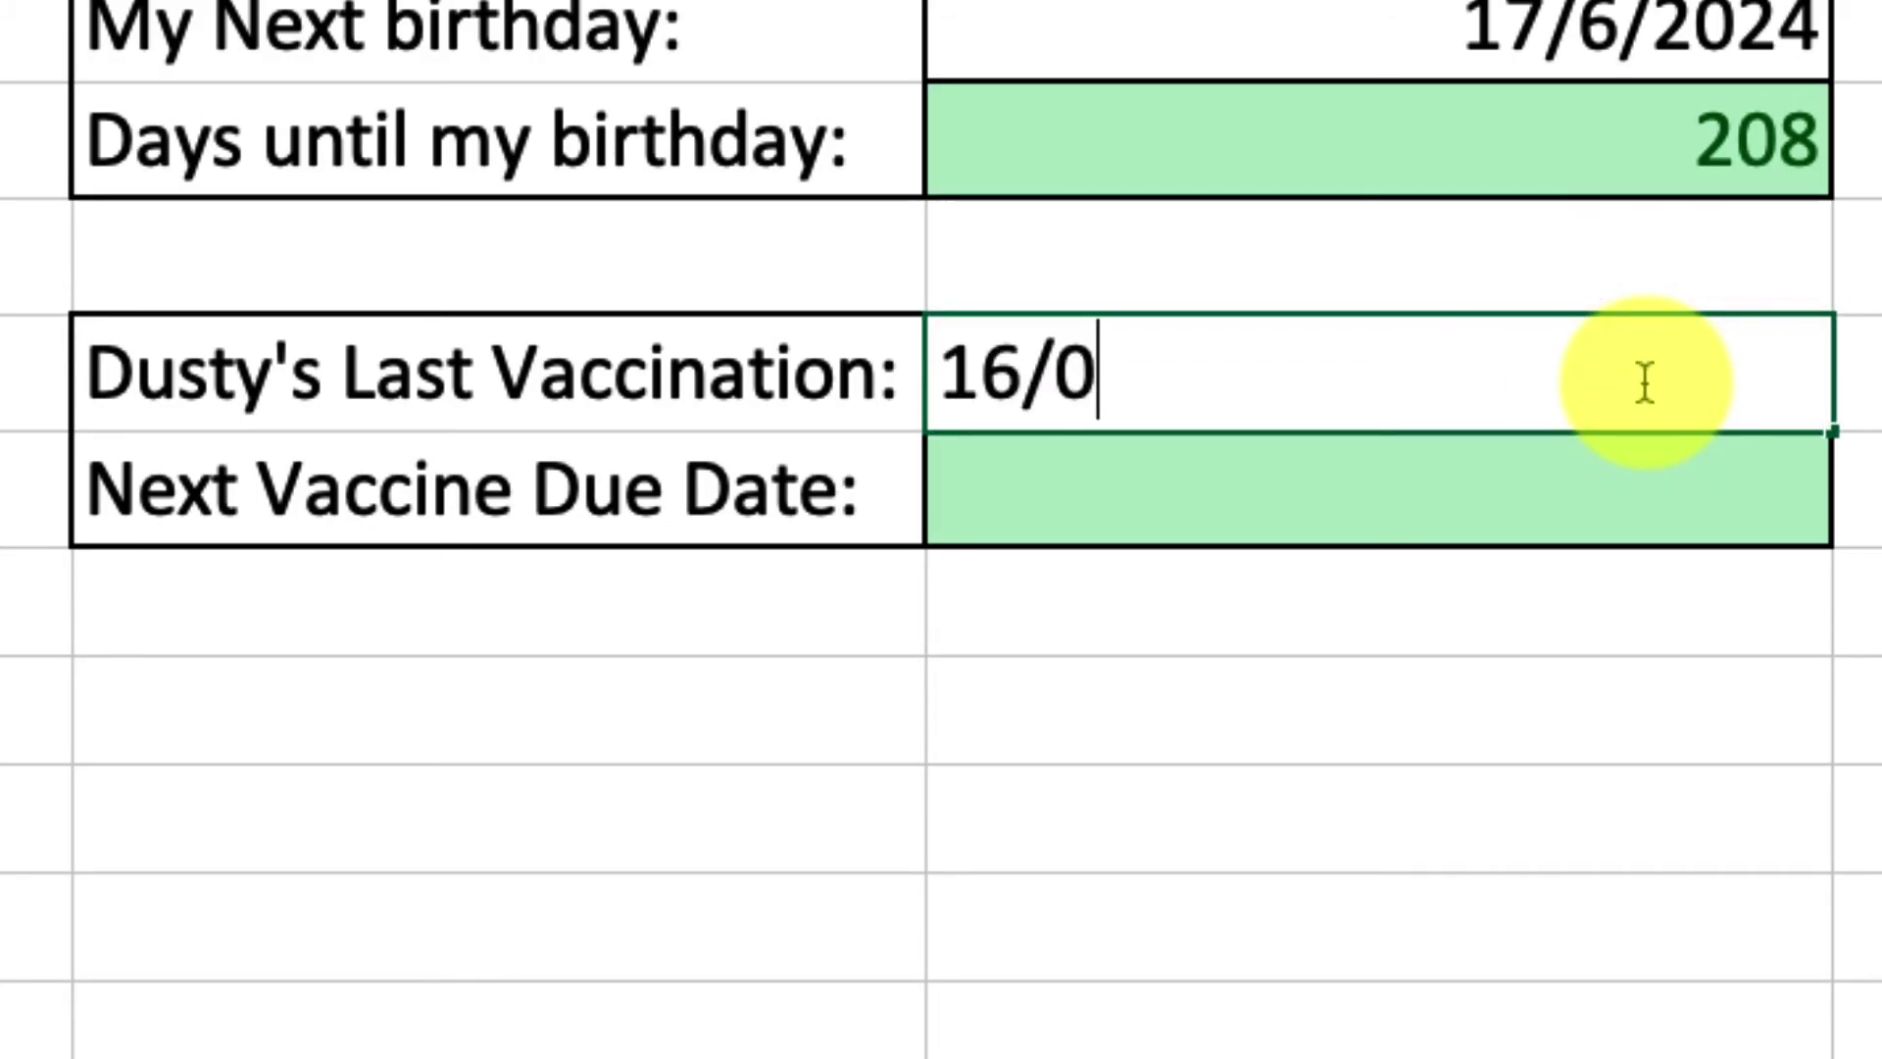
text(8/2023)
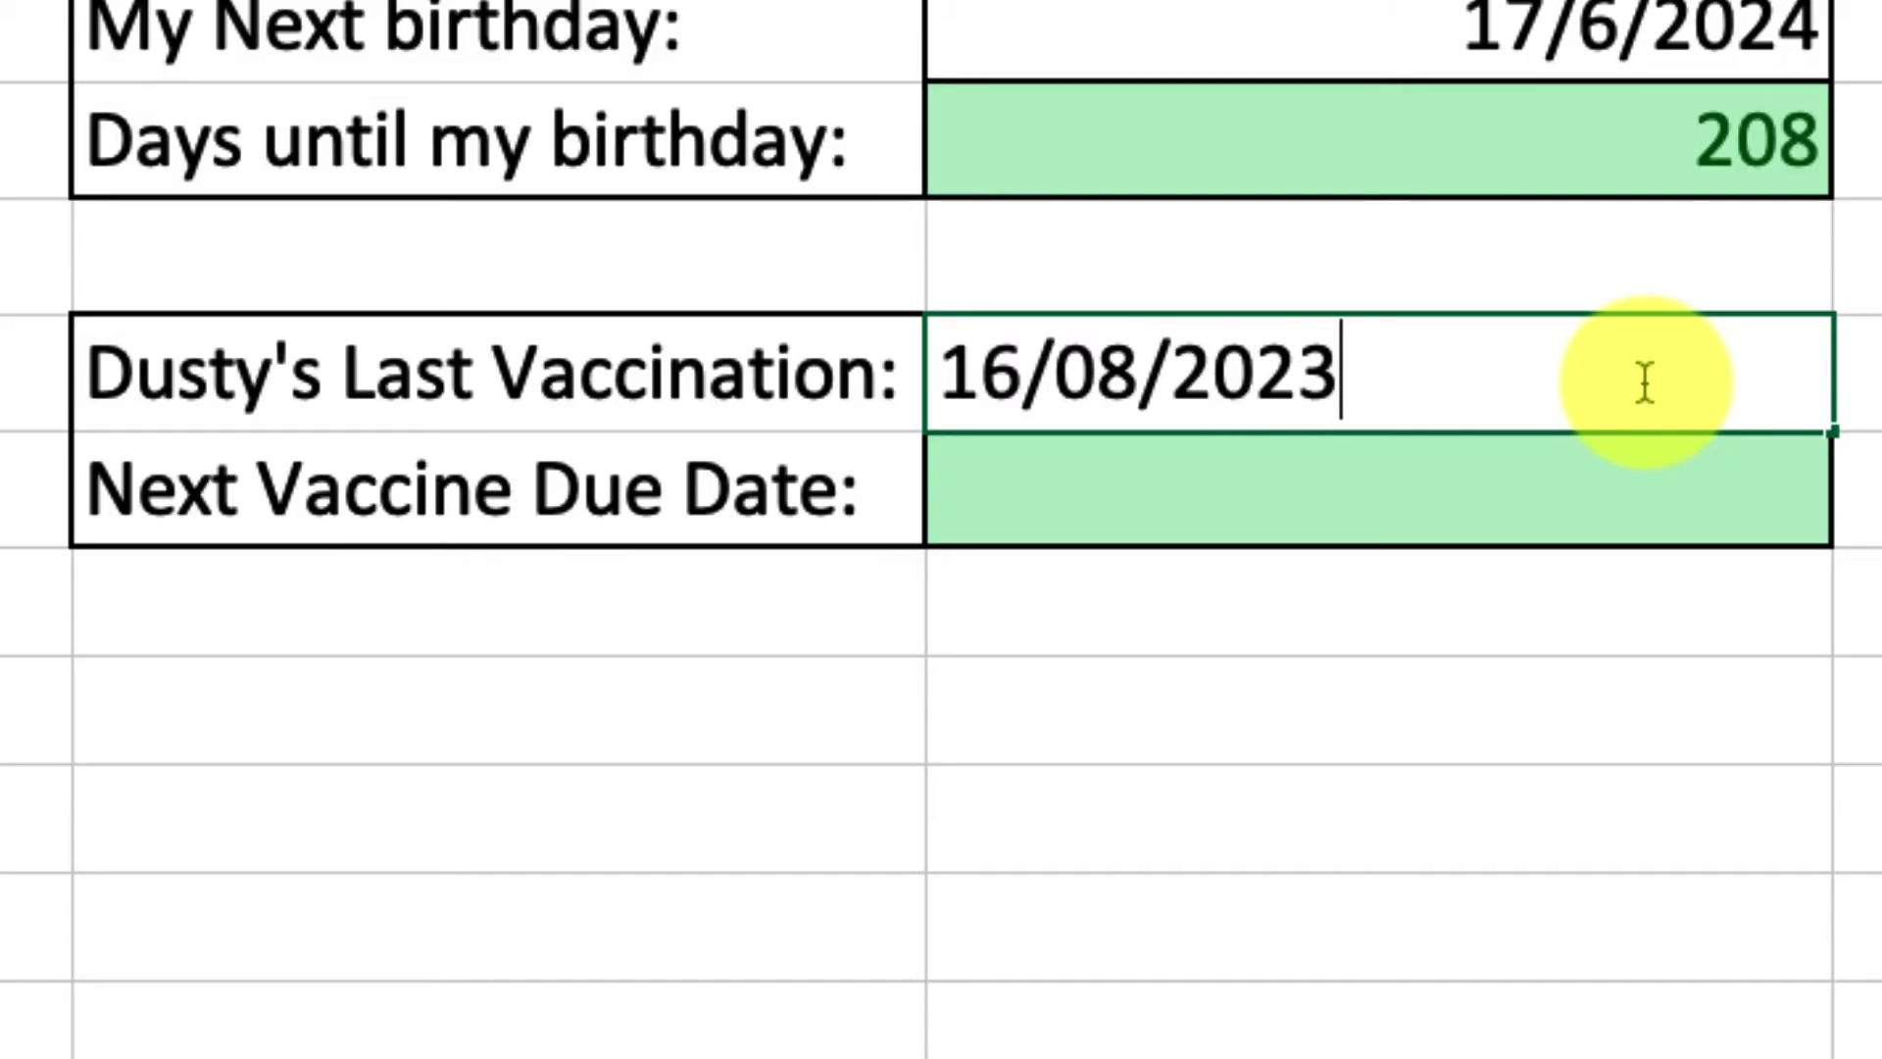
key(Return)
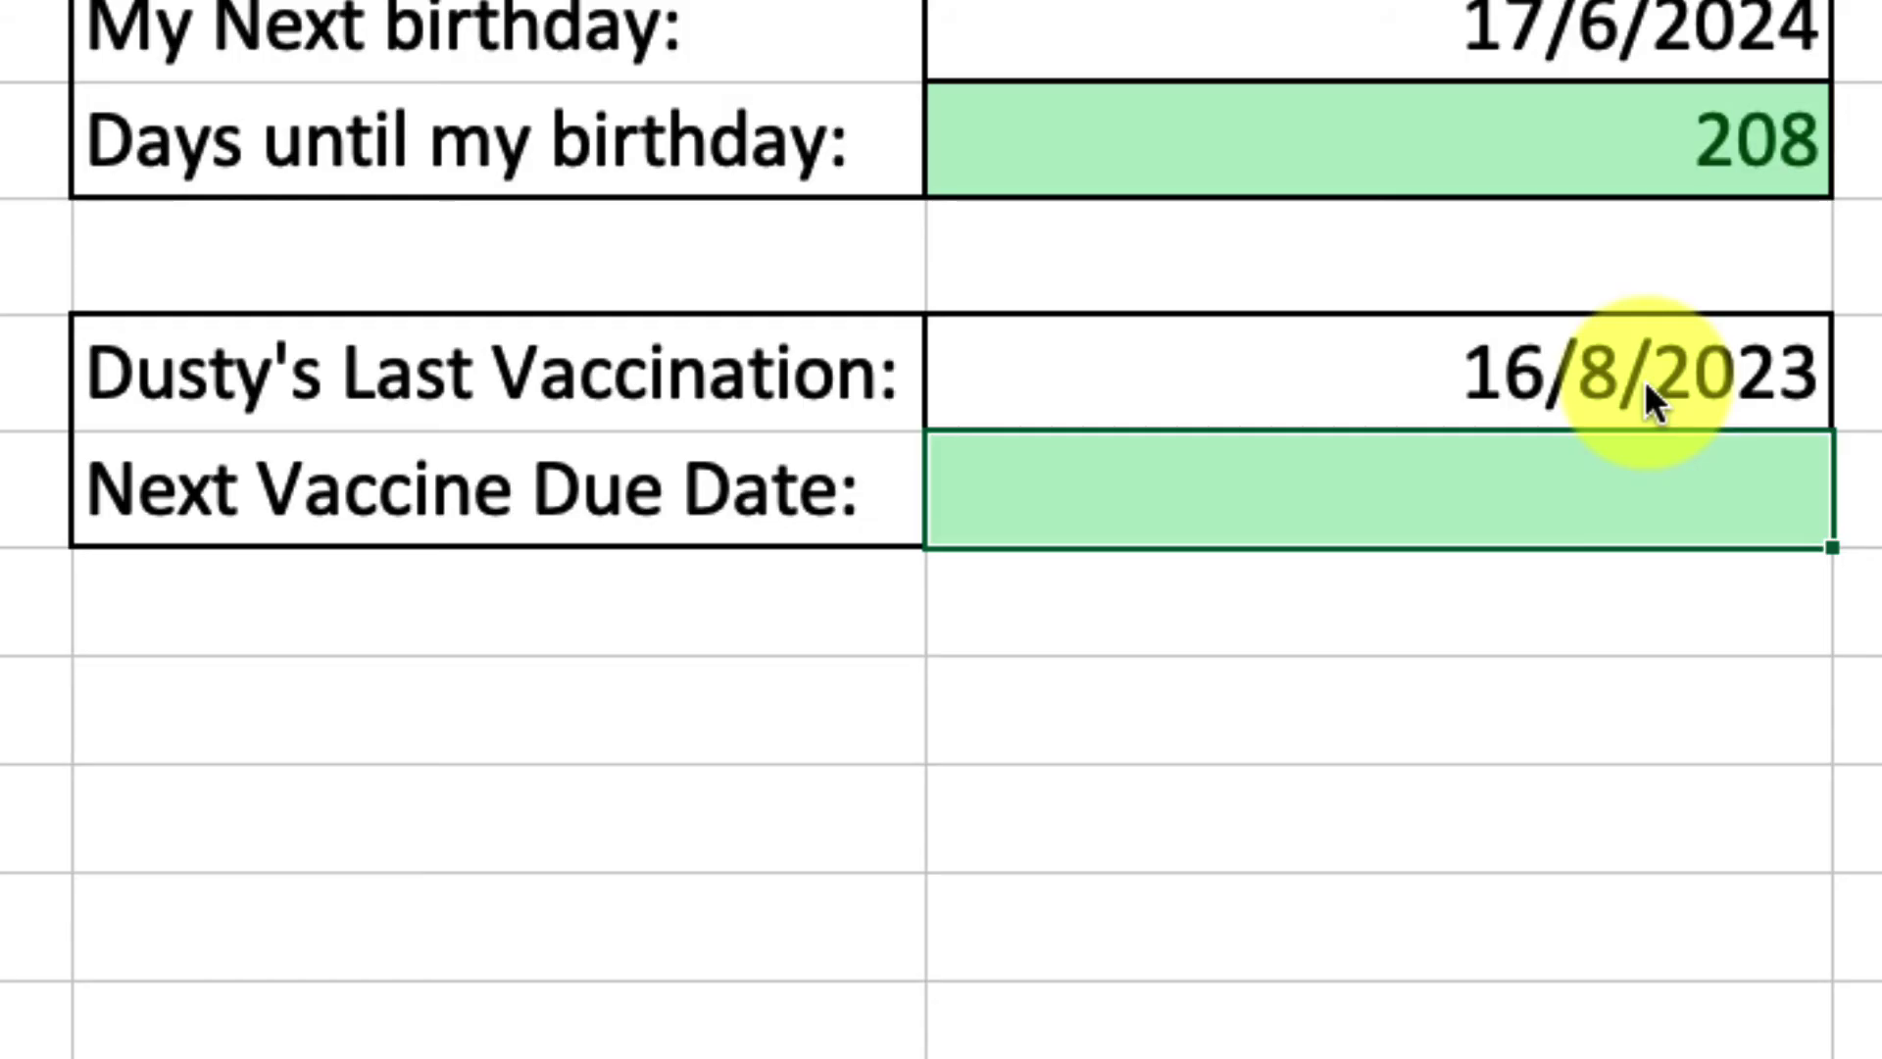
- Enter =D9+180 in Next Vaccine Due Date, showing 12/2/2024
click(1674, 495)
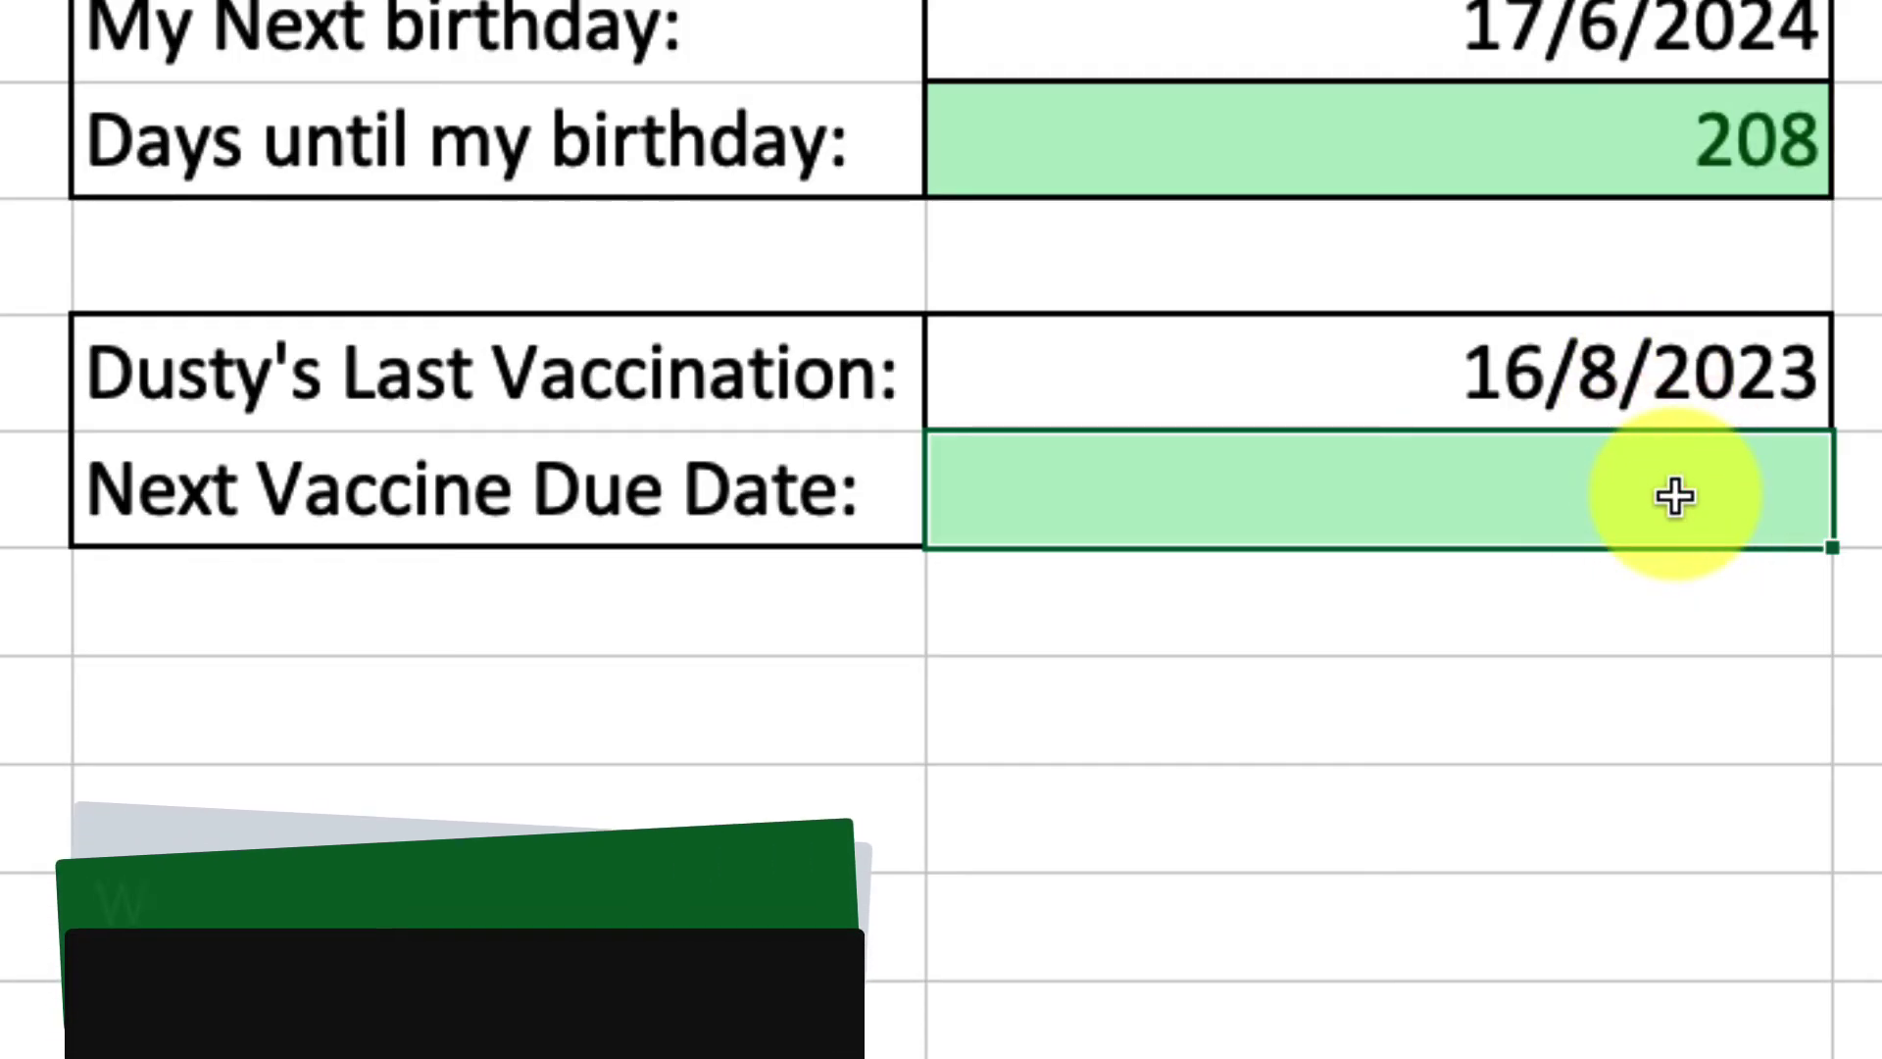
text(=)
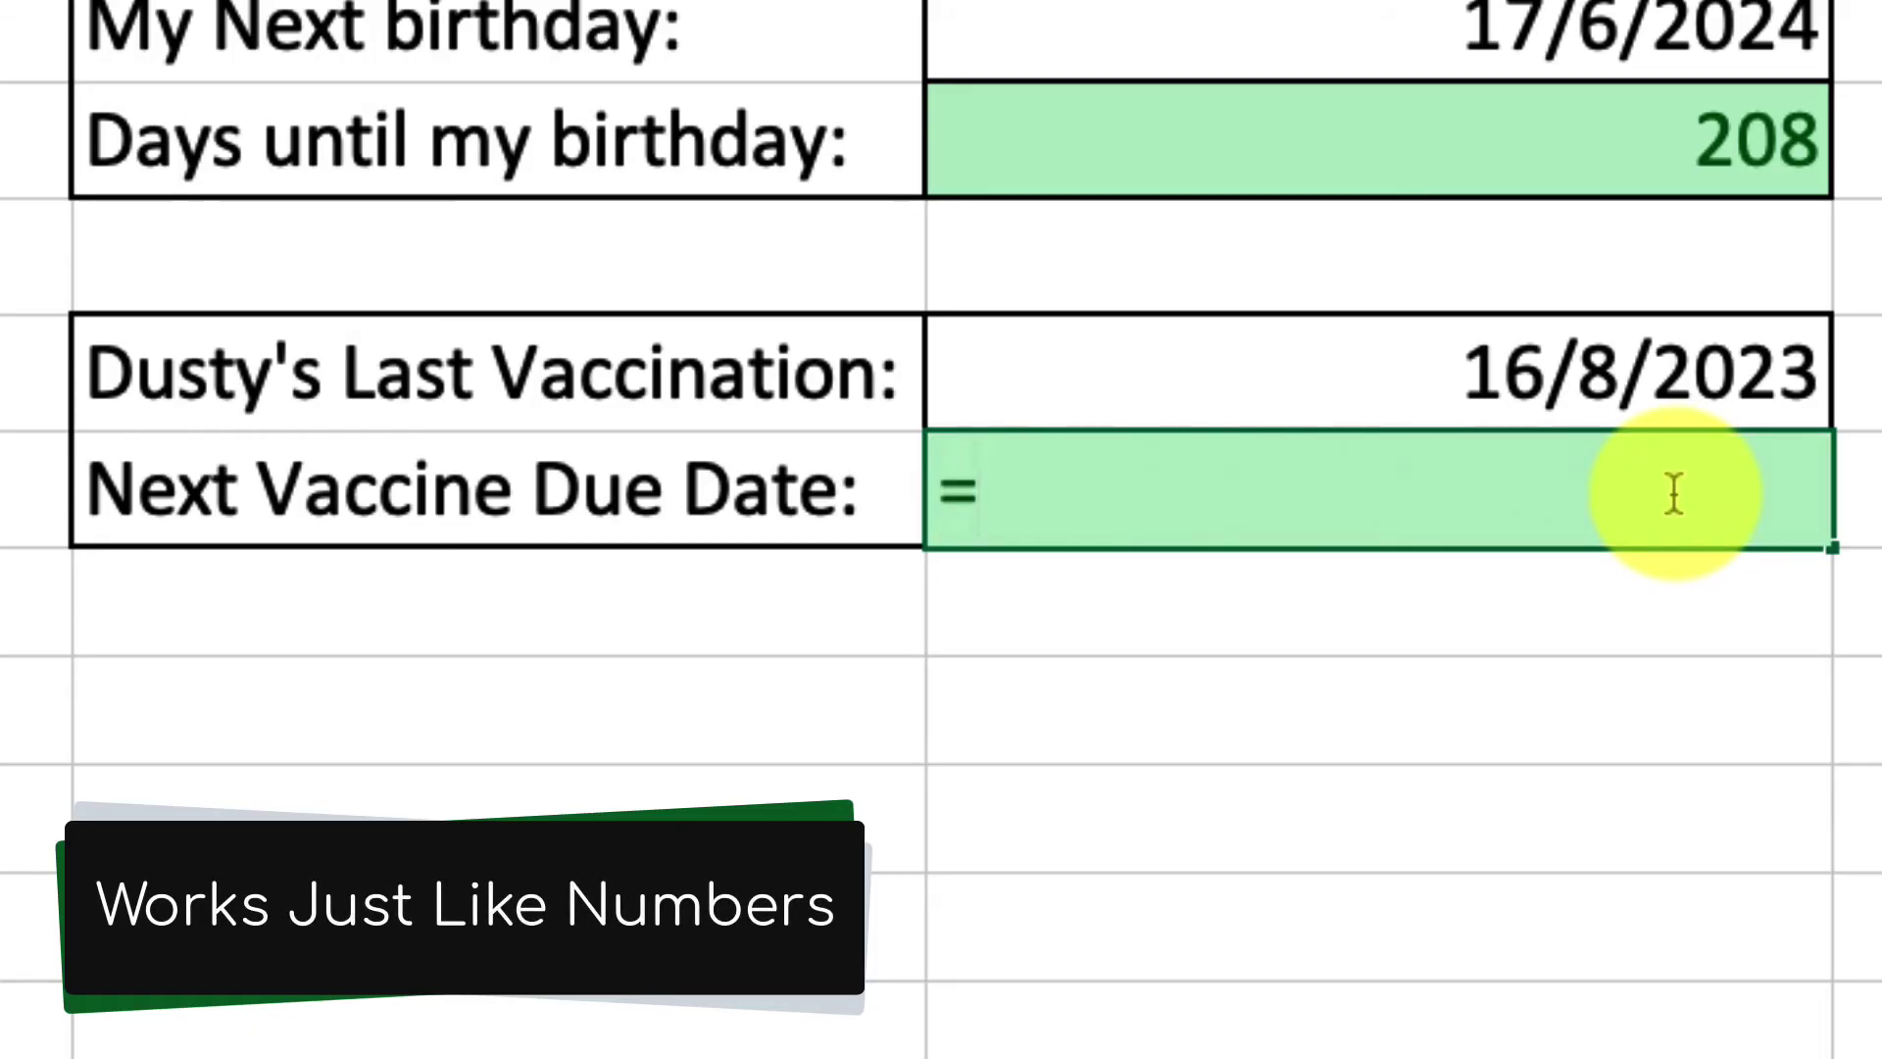
click(1670, 368)
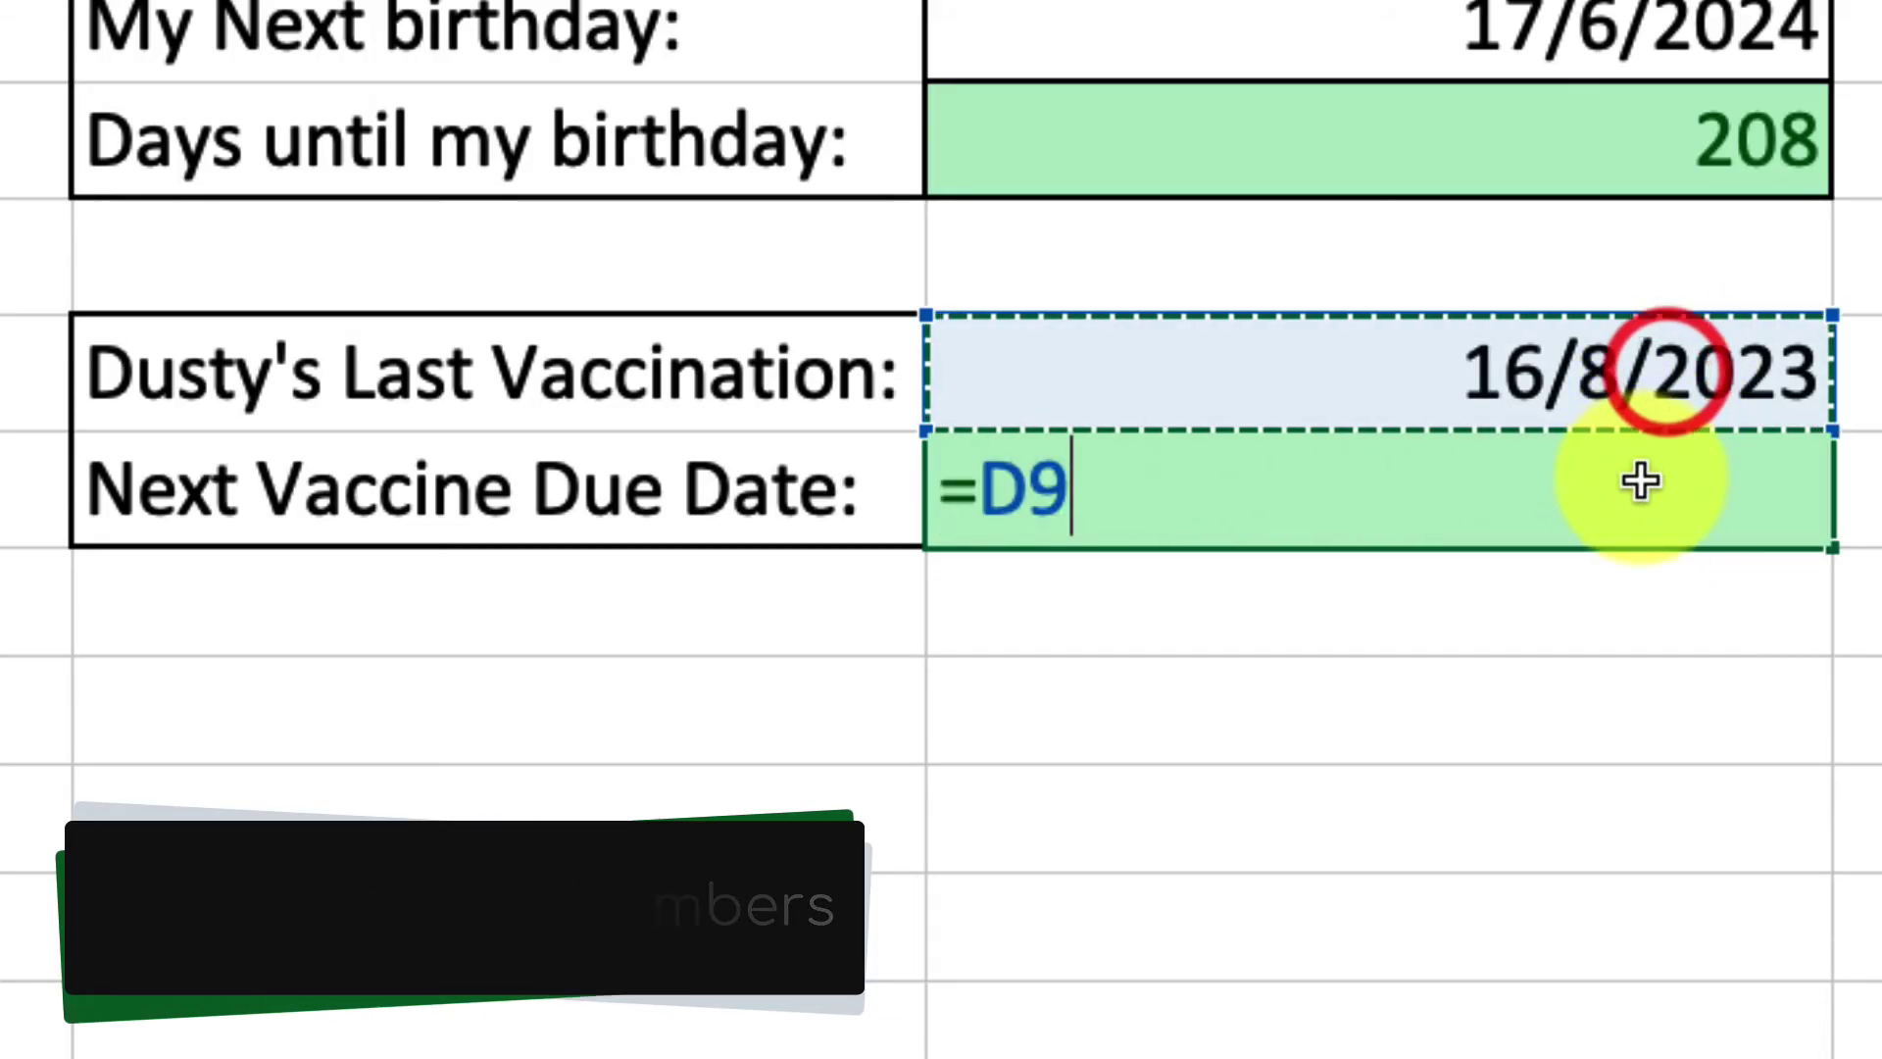
text(+)
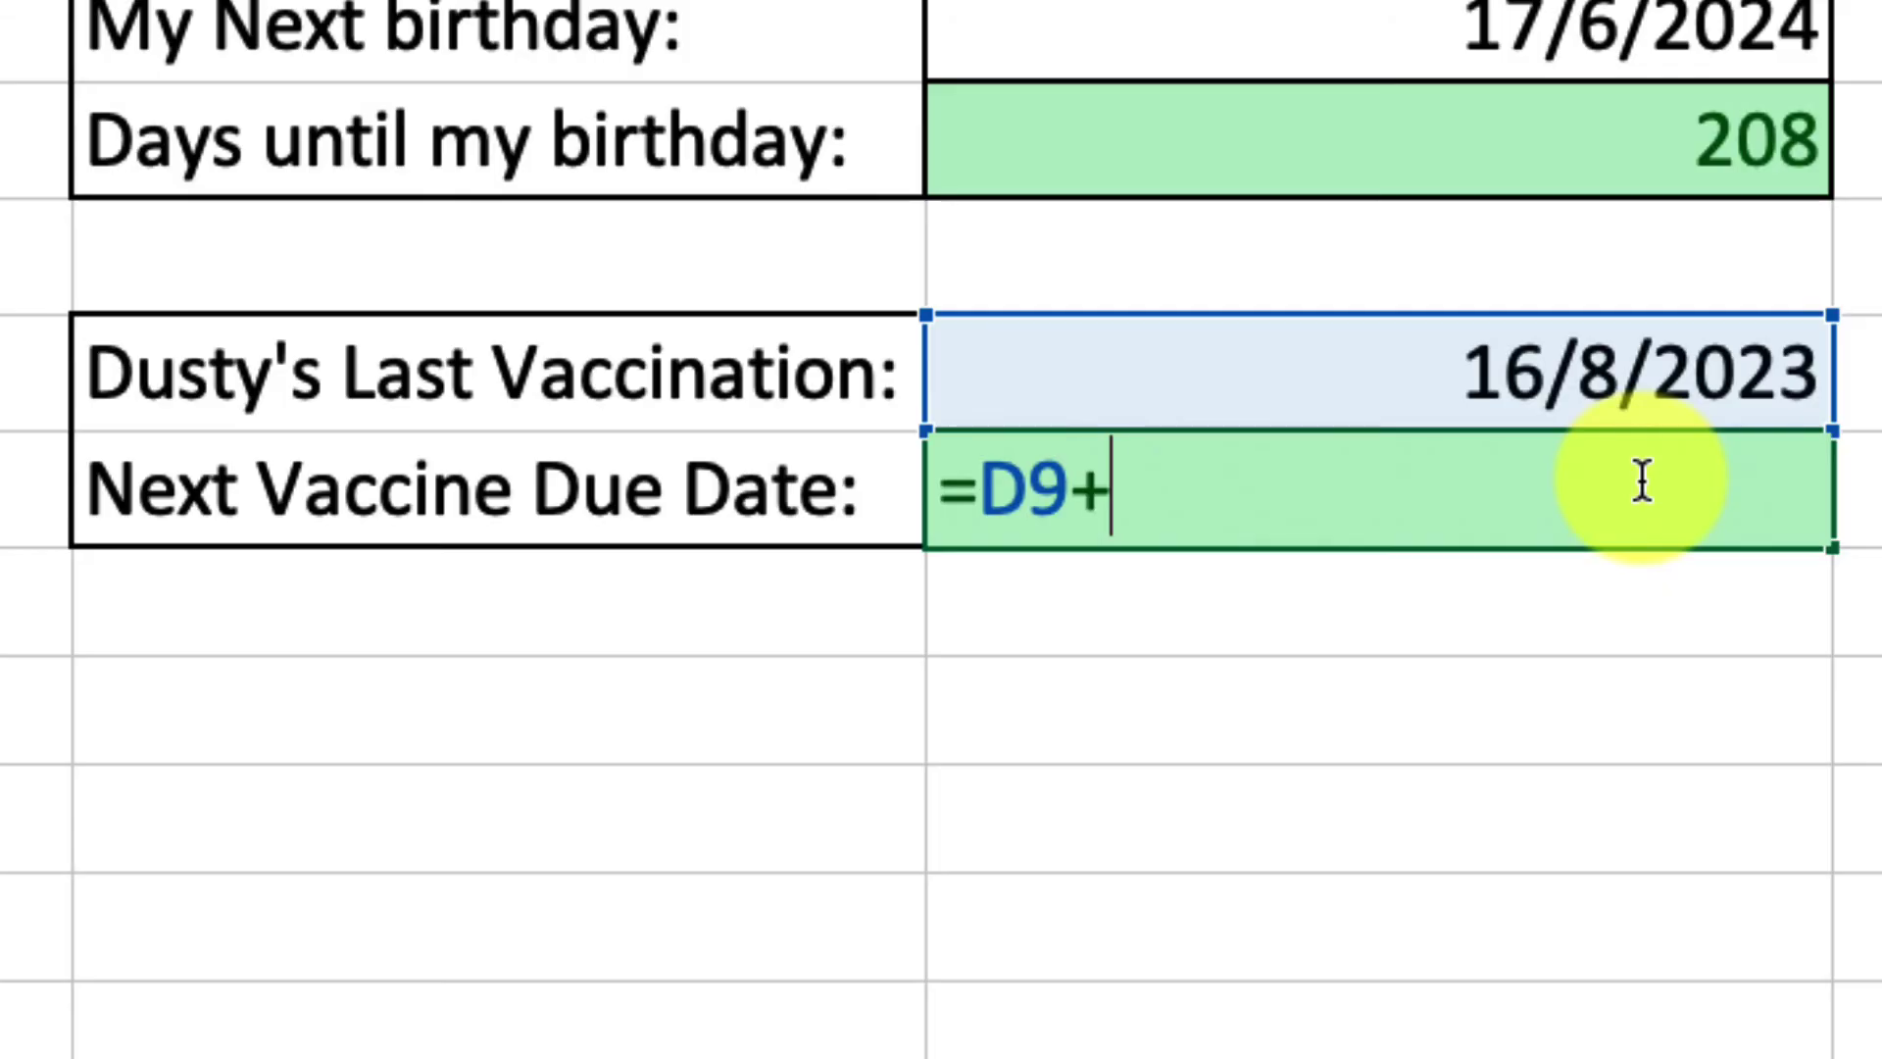
text(180)
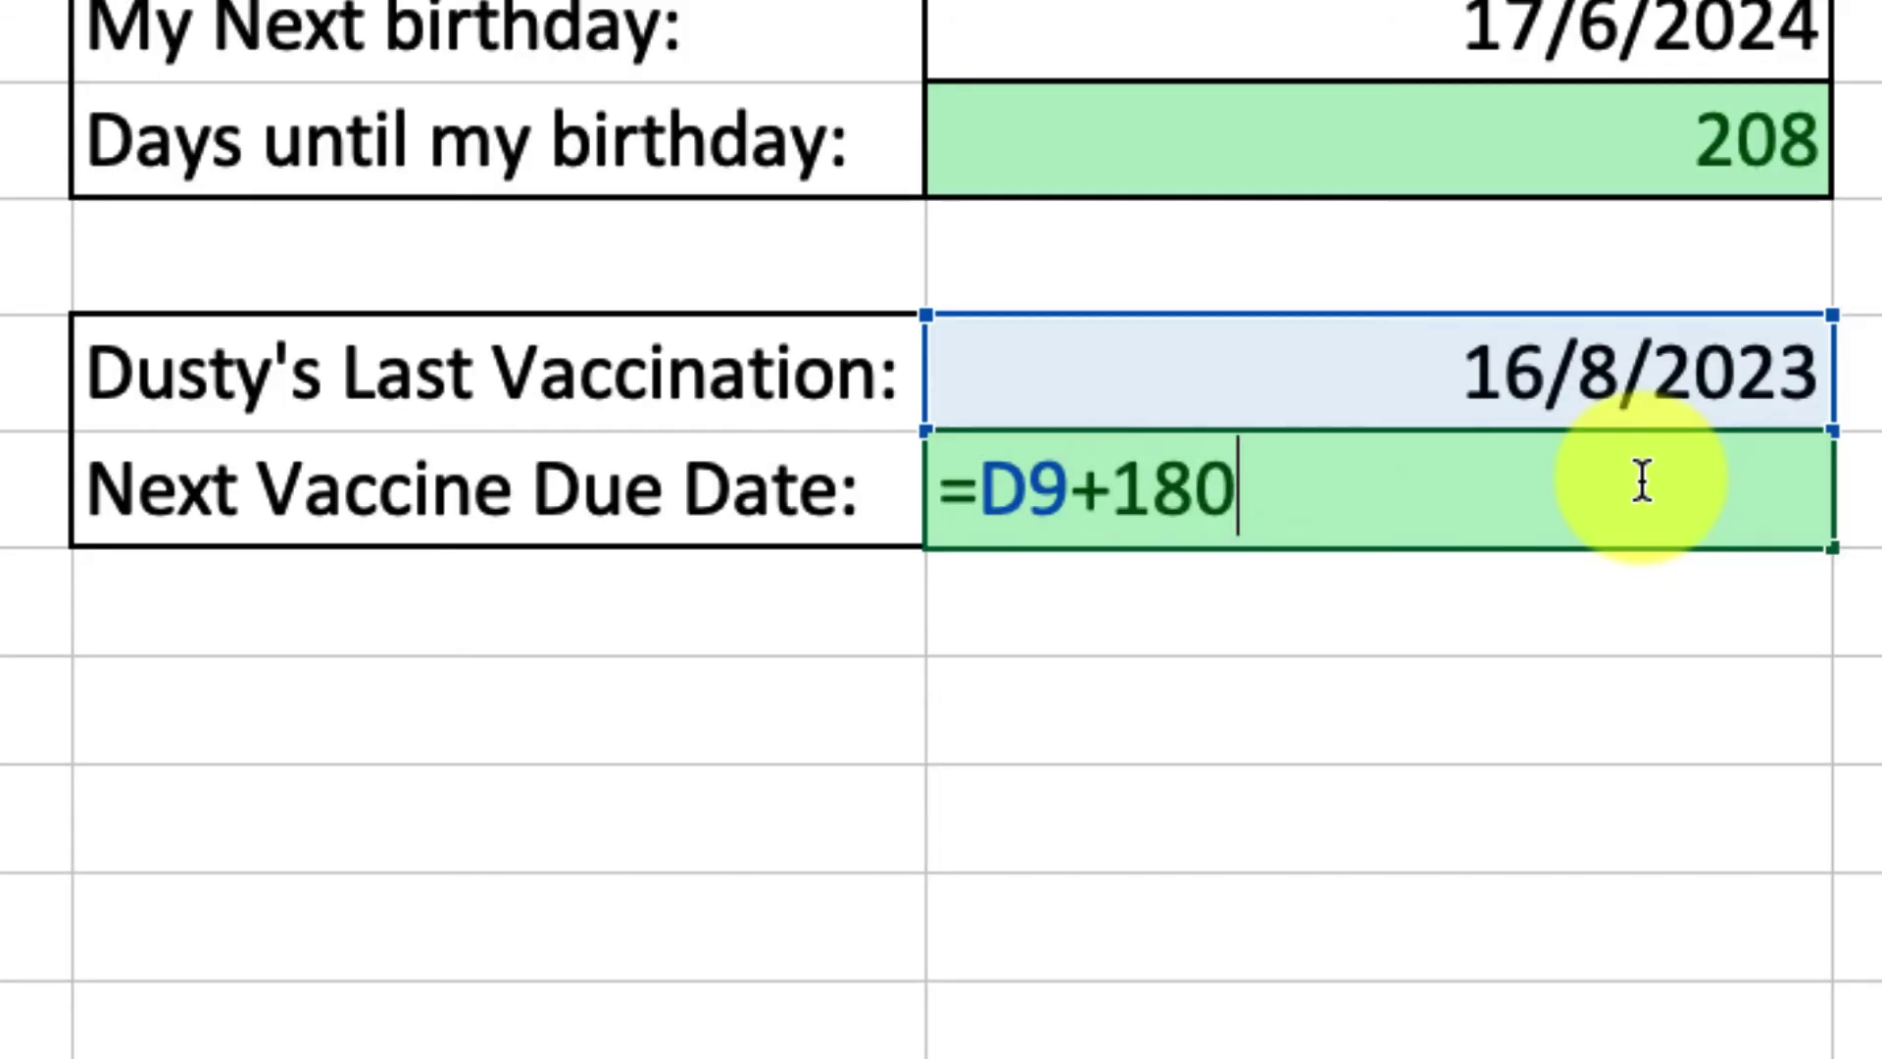
key(Return)
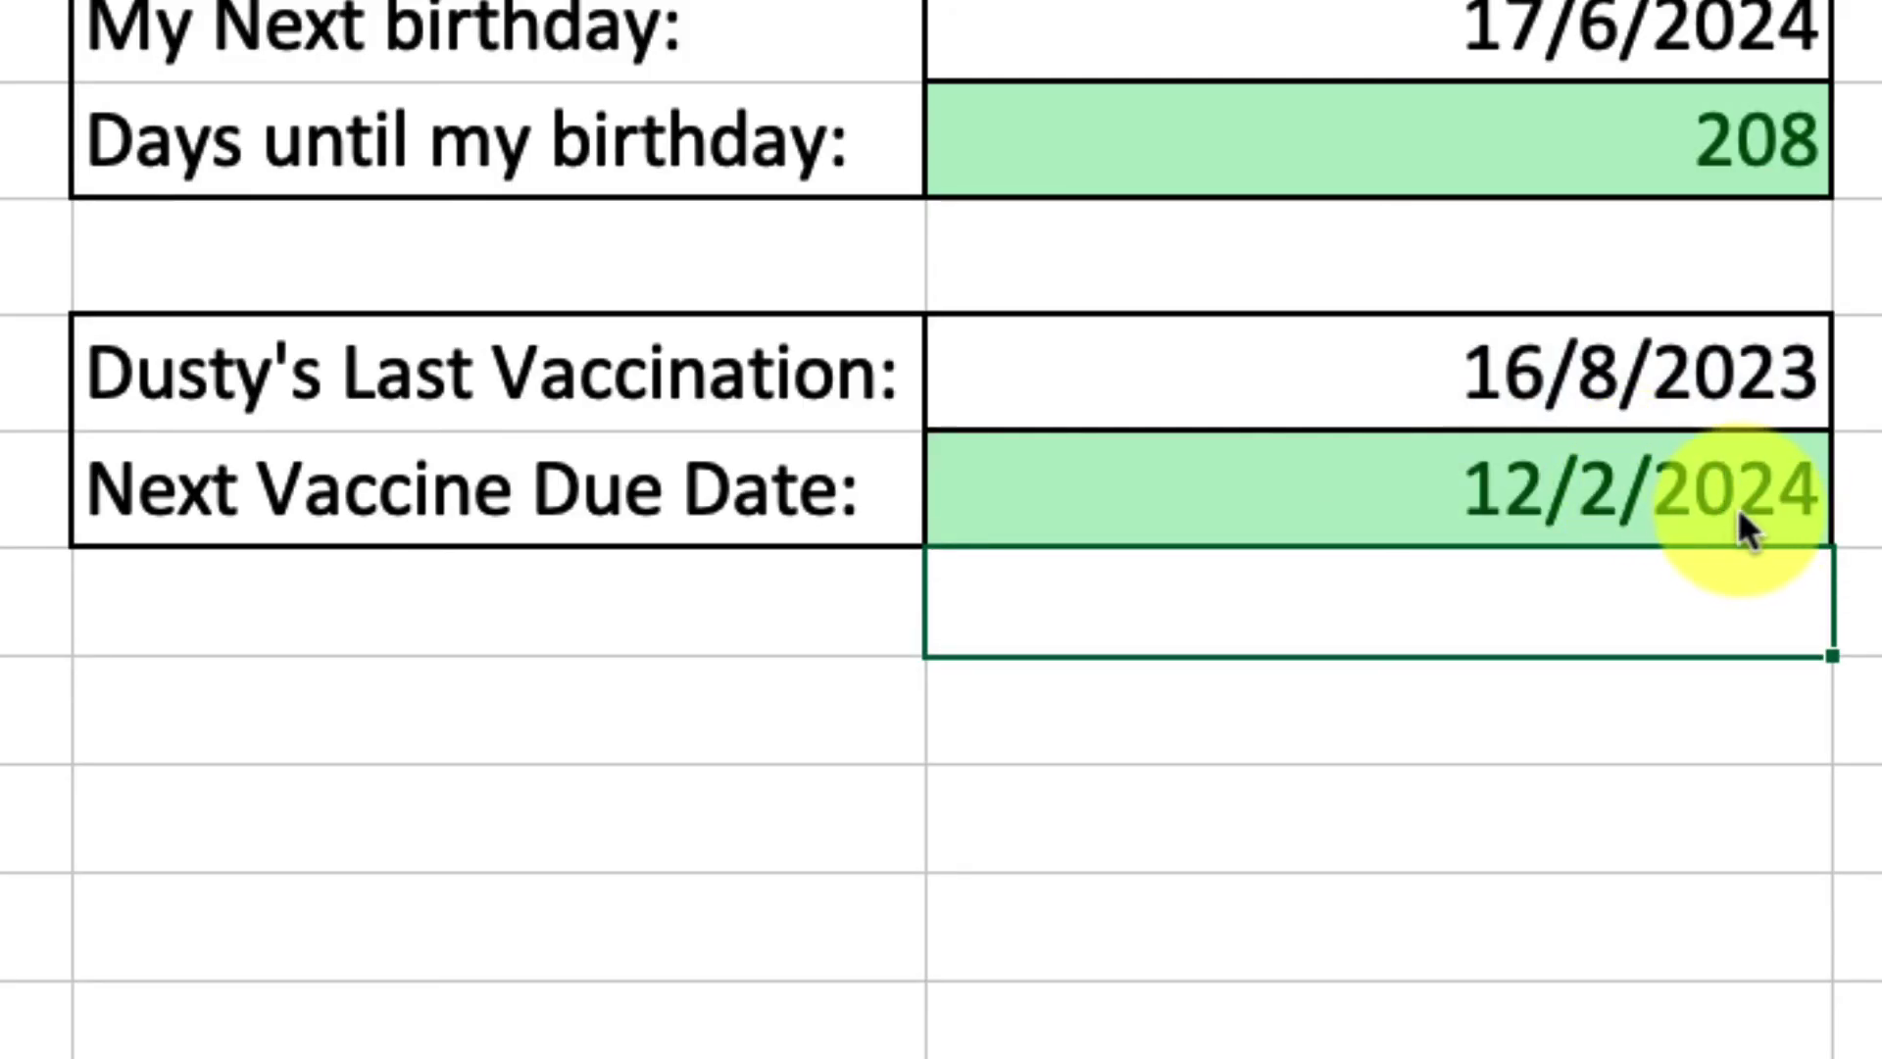
click(1785, 527)
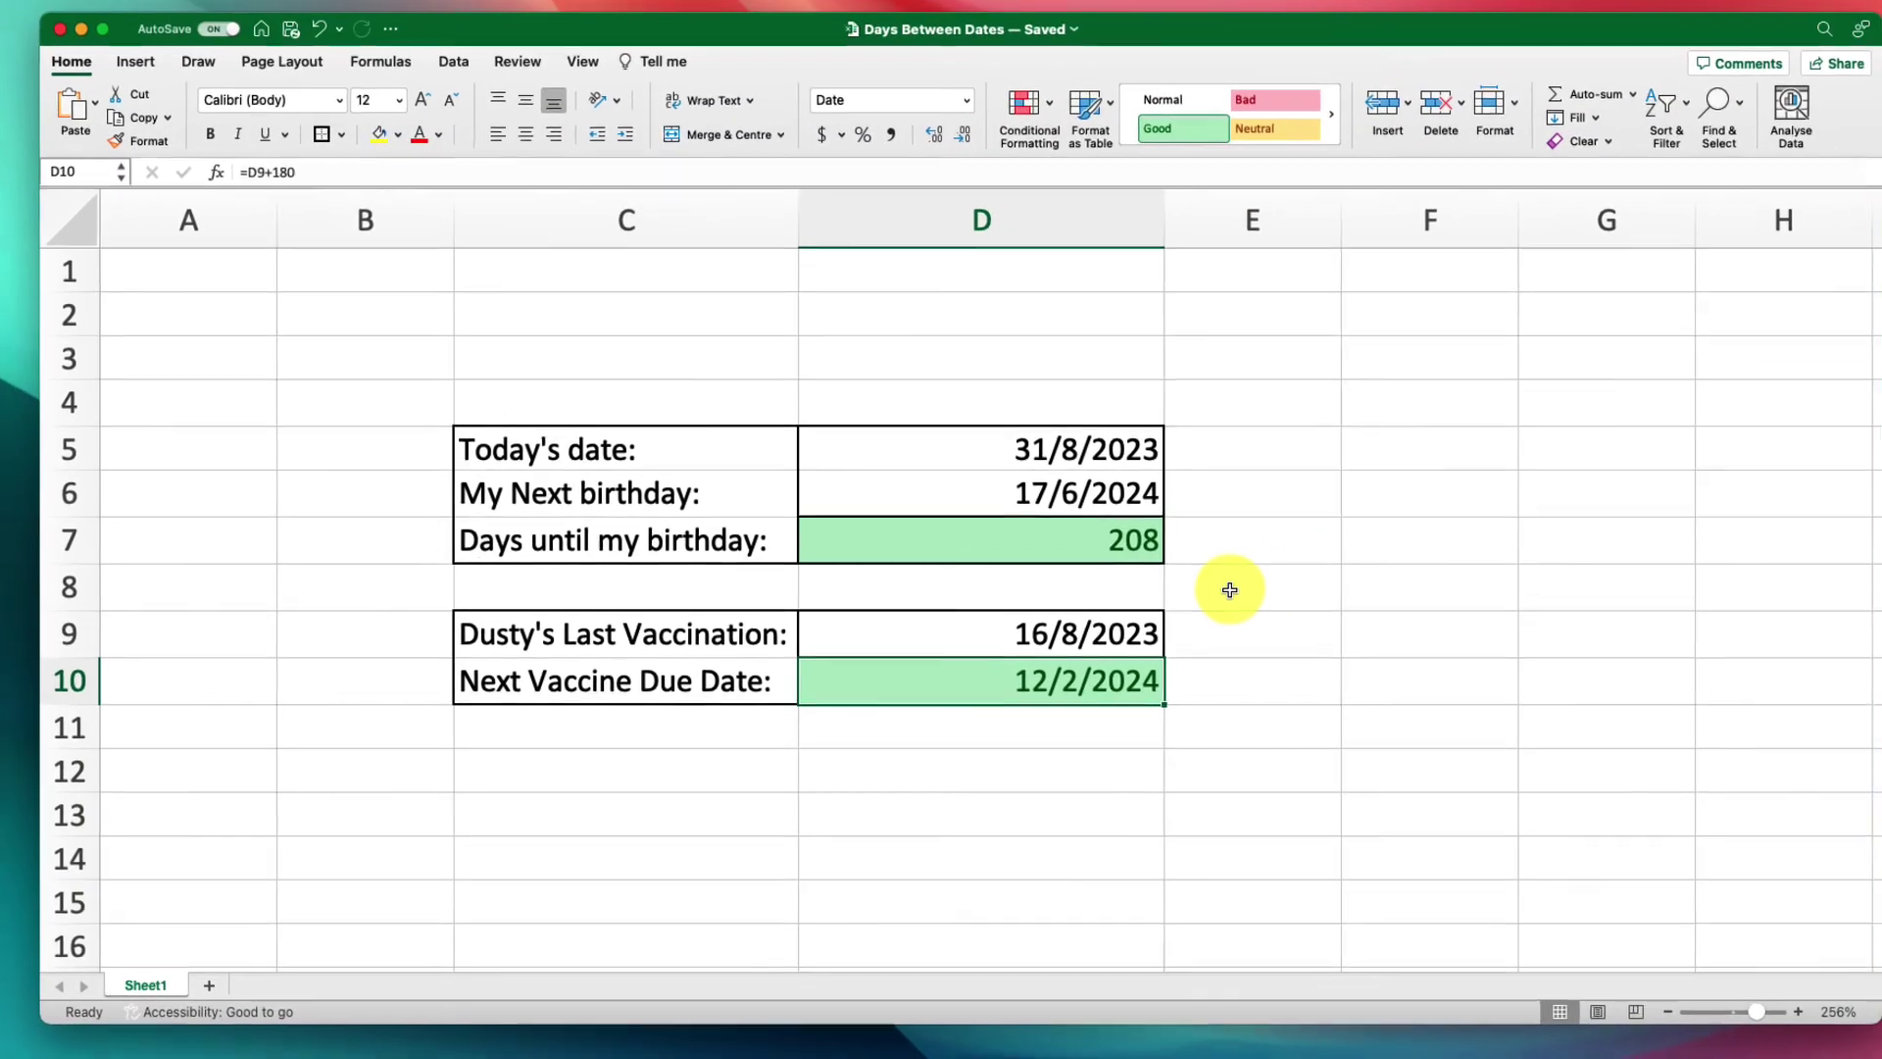
- Switch spaces from Excel to the empty Finder desktop
key(ctrl+Left)
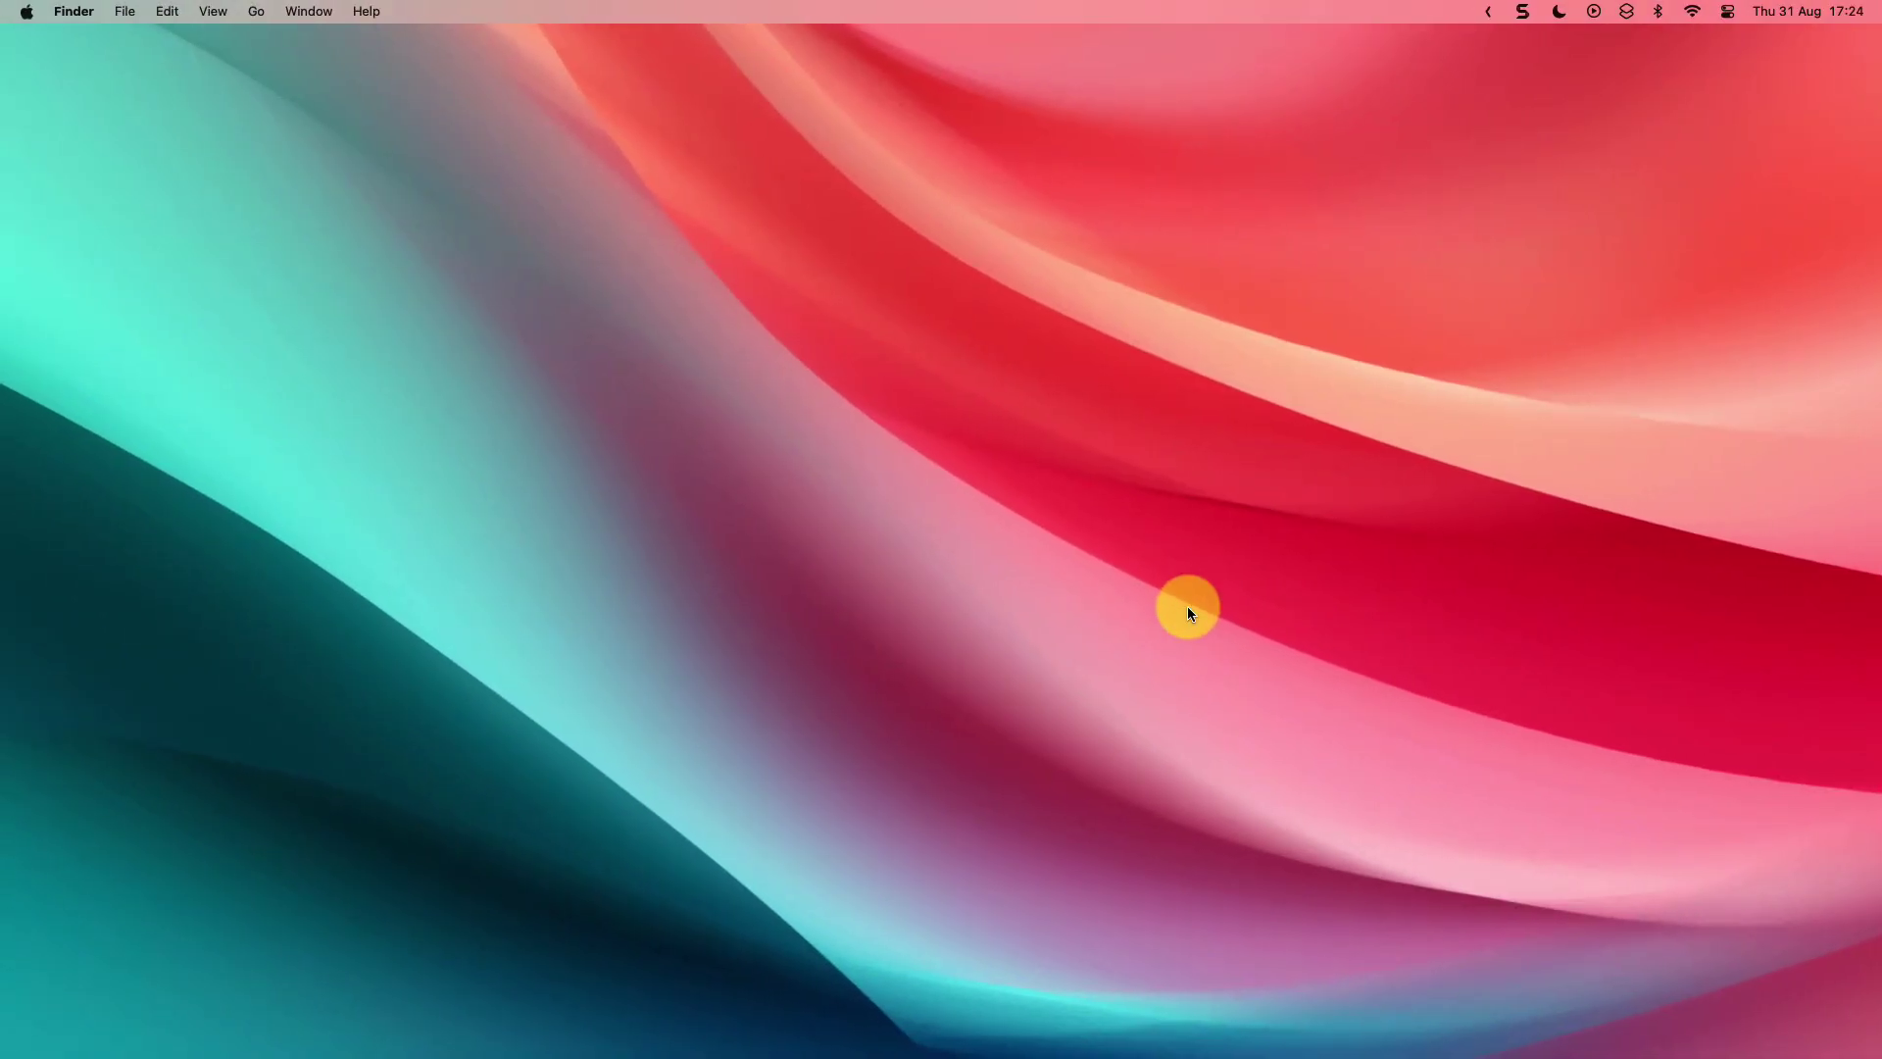